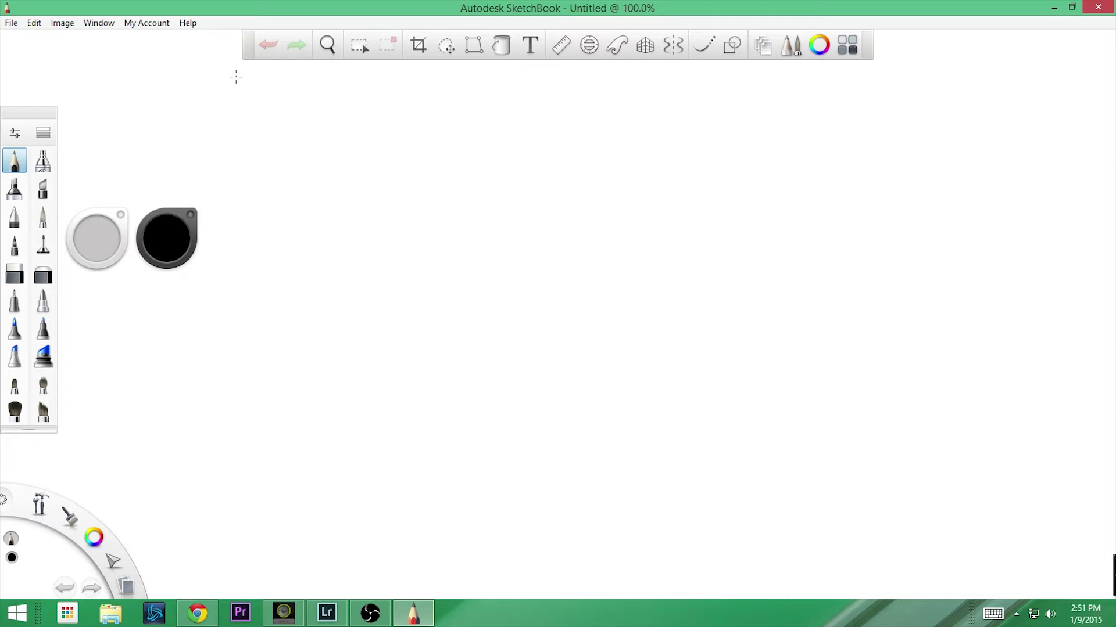
Check the Edit > Stylus Responsiveness setting, then close the dialog.
{"action": "left_click", "coordinate": [13, 24]}
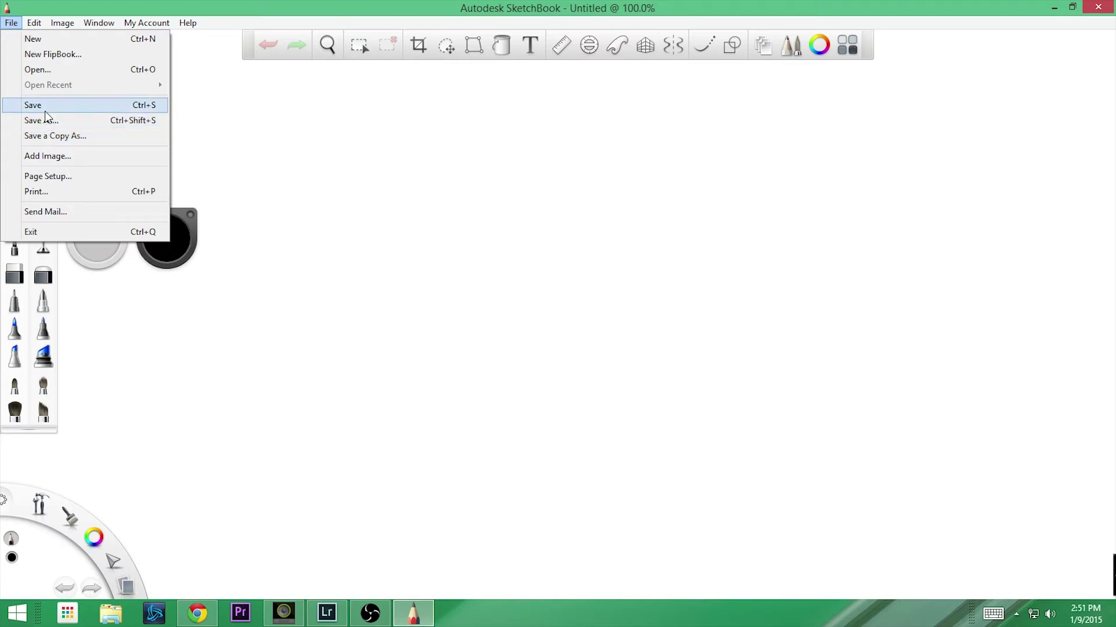
{"action": "mouse_move", "coordinate": [32, 25]}
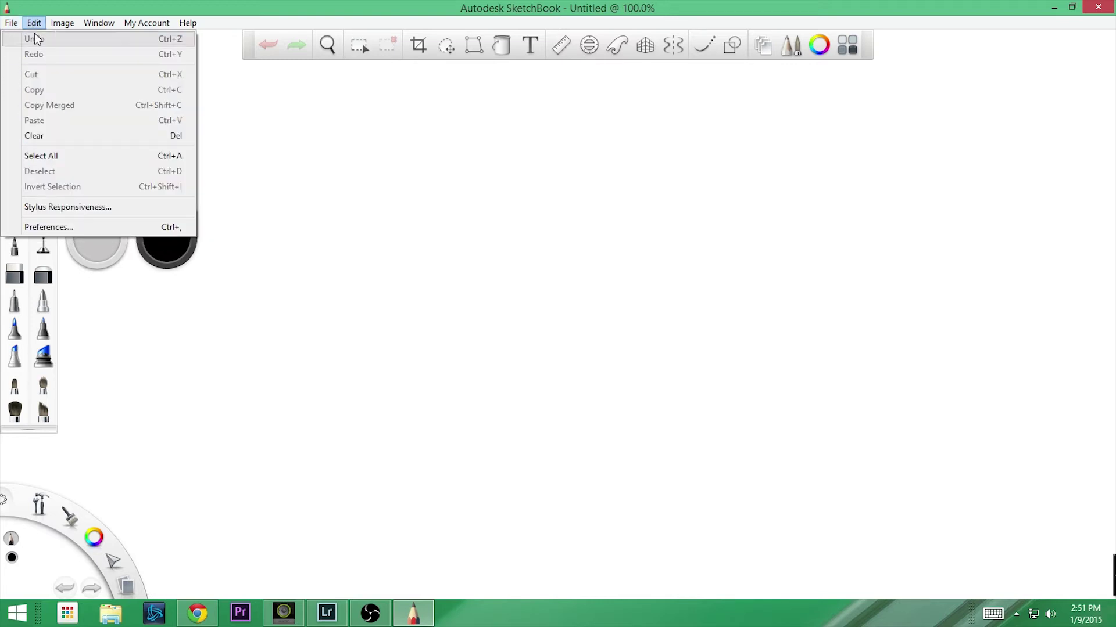
{"action": "left_click", "coordinate": [72, 206]}
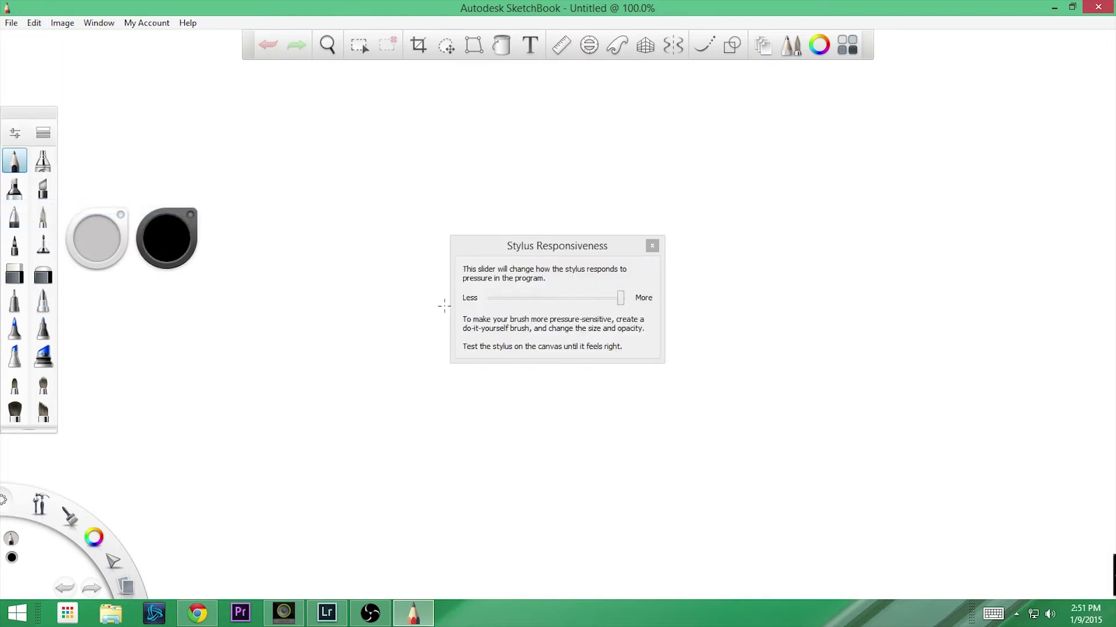
{"action": "left_click", "coordinate": [652, 246]}
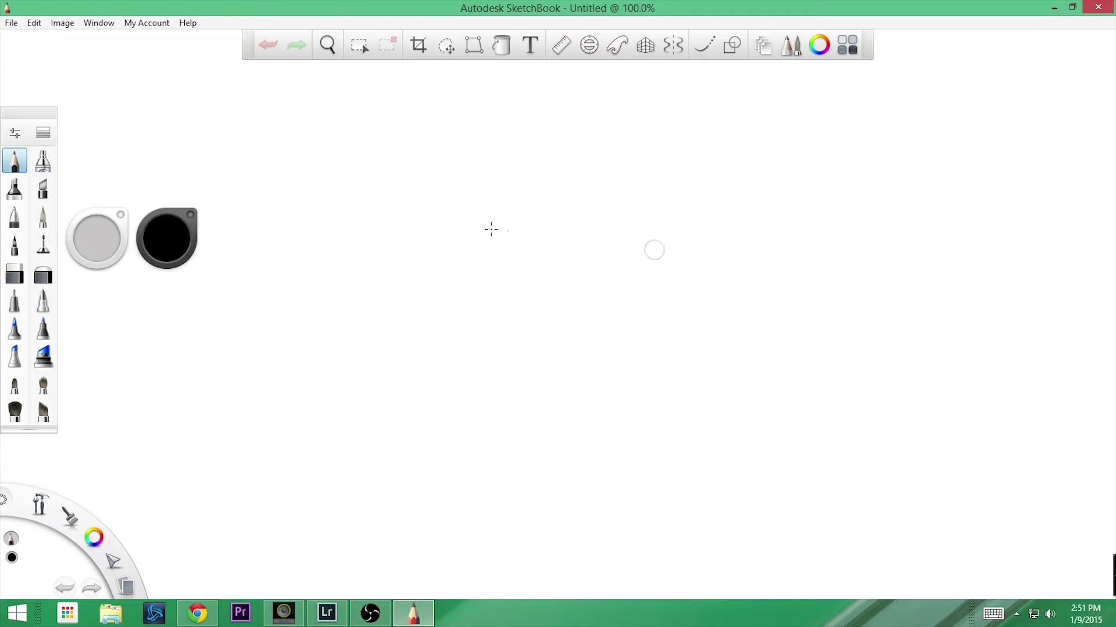
Show the Layer Editor from the Window menu.
{"action": "left_click", "coordinate": [60, 23]}
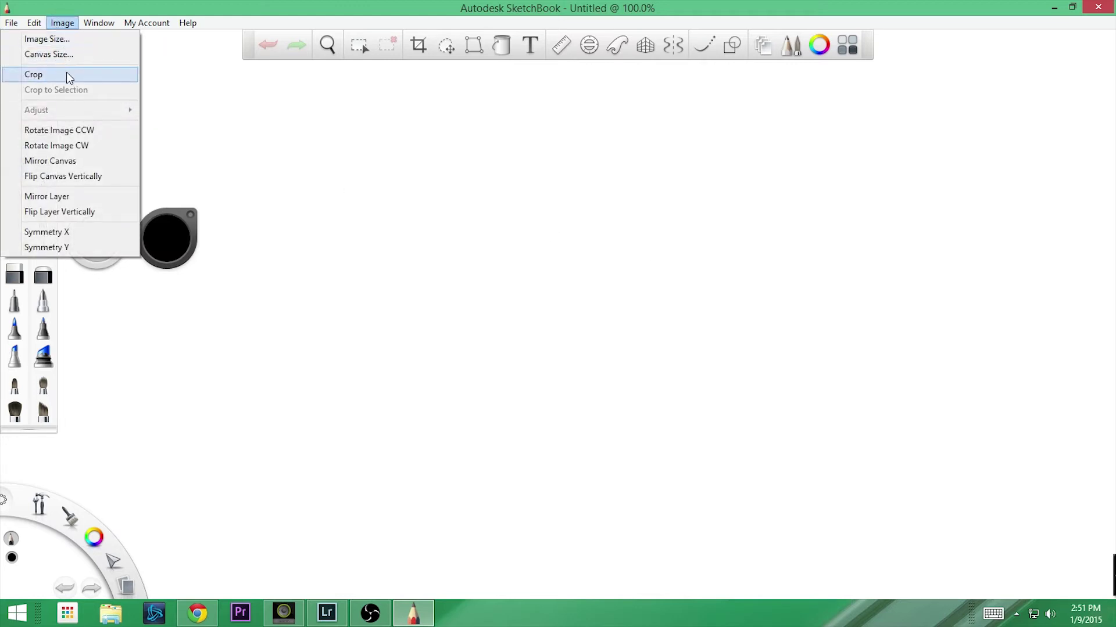
{"action": "mouse_move", "coordinate": [100, 25]}
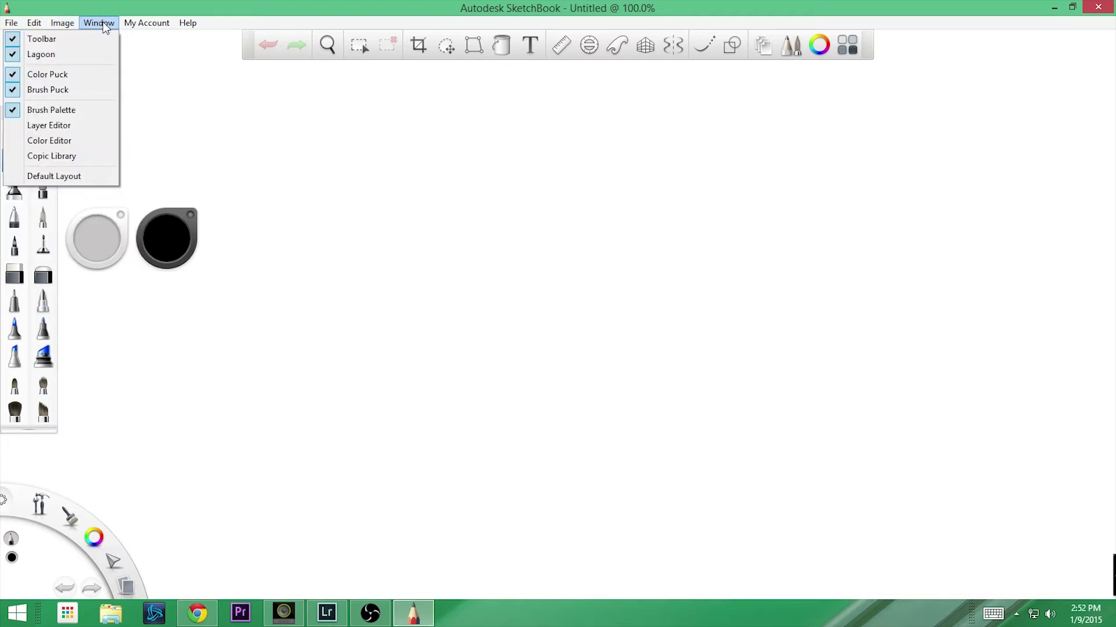
{"action": "left_click", "coordinate": [82, 128]}
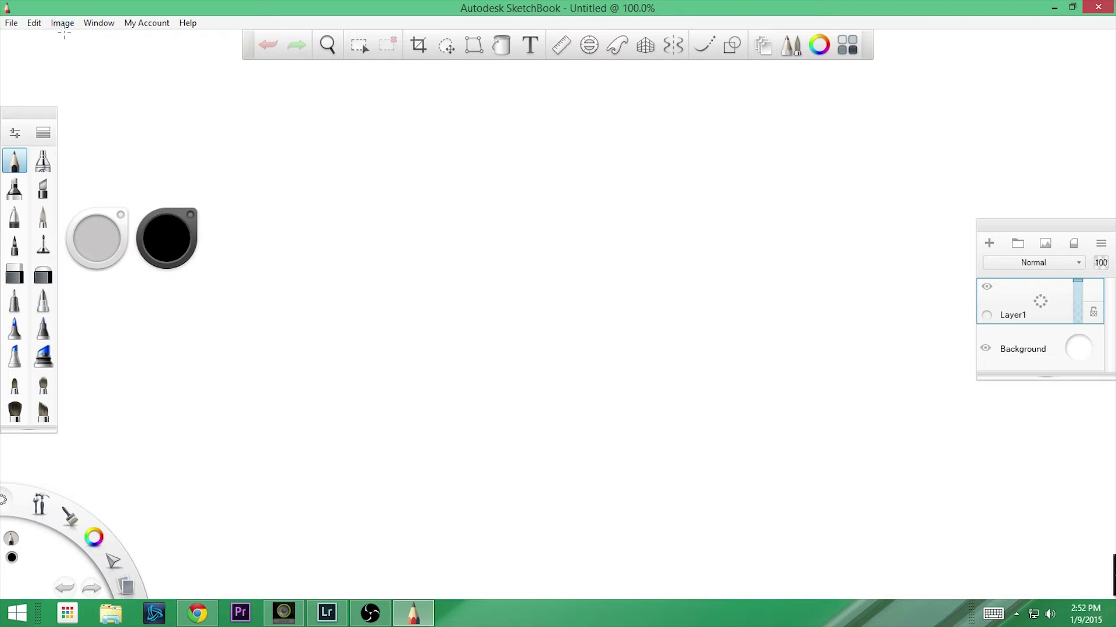
Show the Color Editor and Copic Library panels and move both higher up.
{"action": "left_click", "coordinate": [90, 22]}
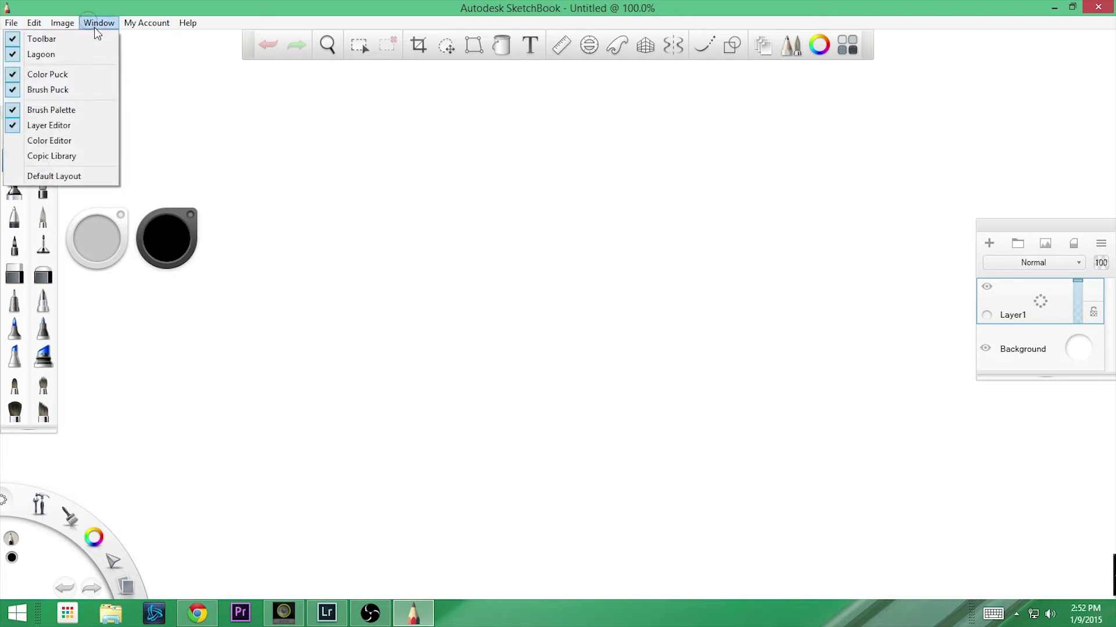
{"action": "left_click", "coordinate": [85, 139]}
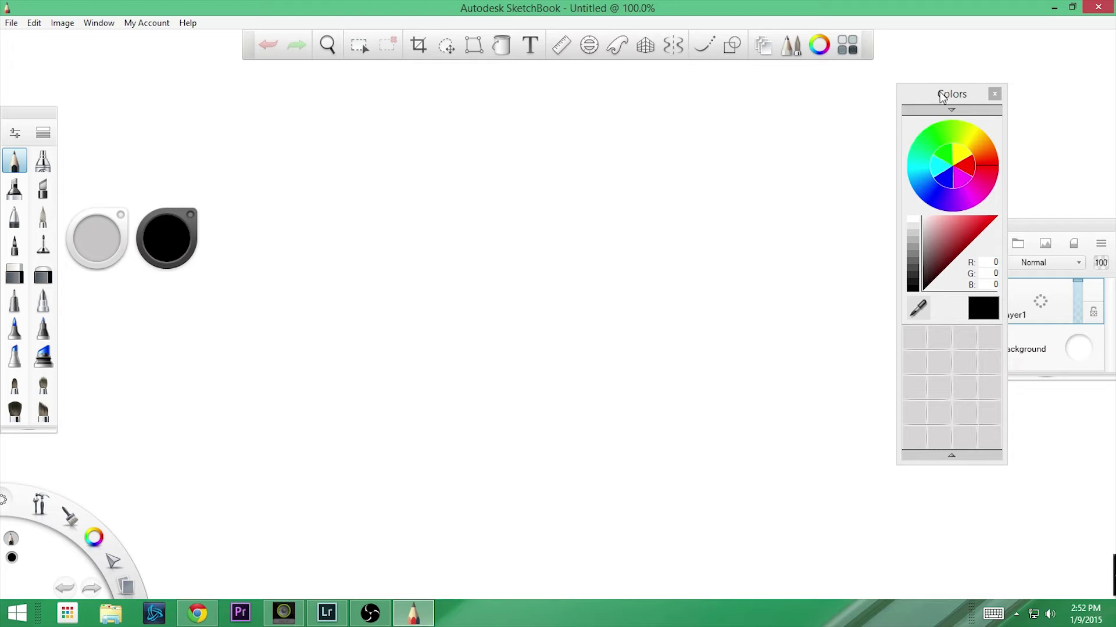
{"action": "left_click_drag", "start_coordinate": [942, 98], "coordinate": [917, 43]}
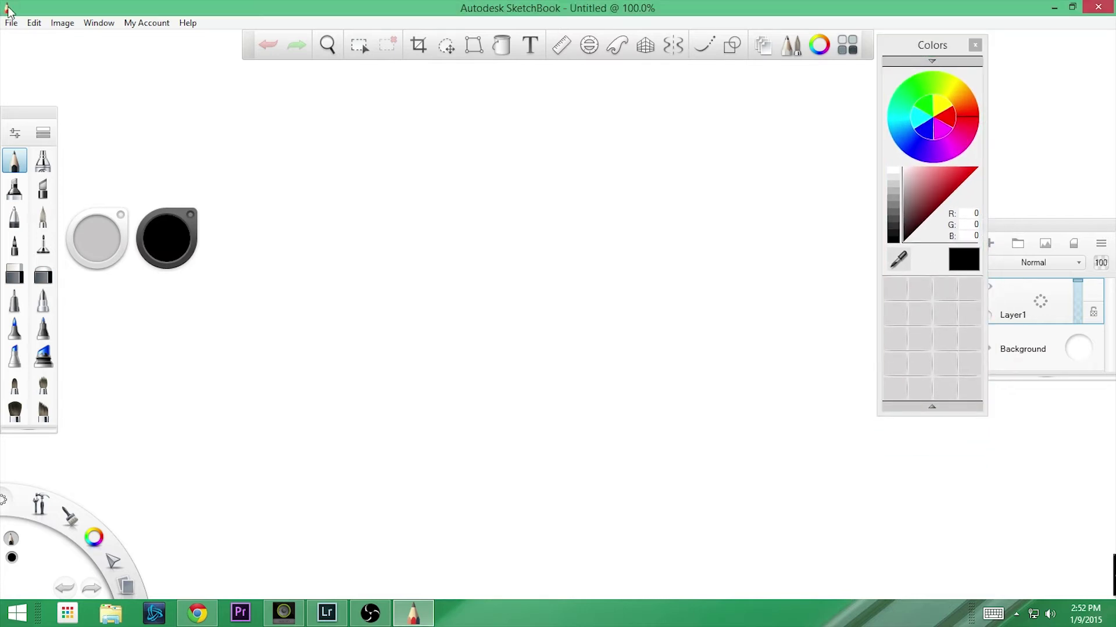
{"action": "left_click", "coordinate": [94, 23]}
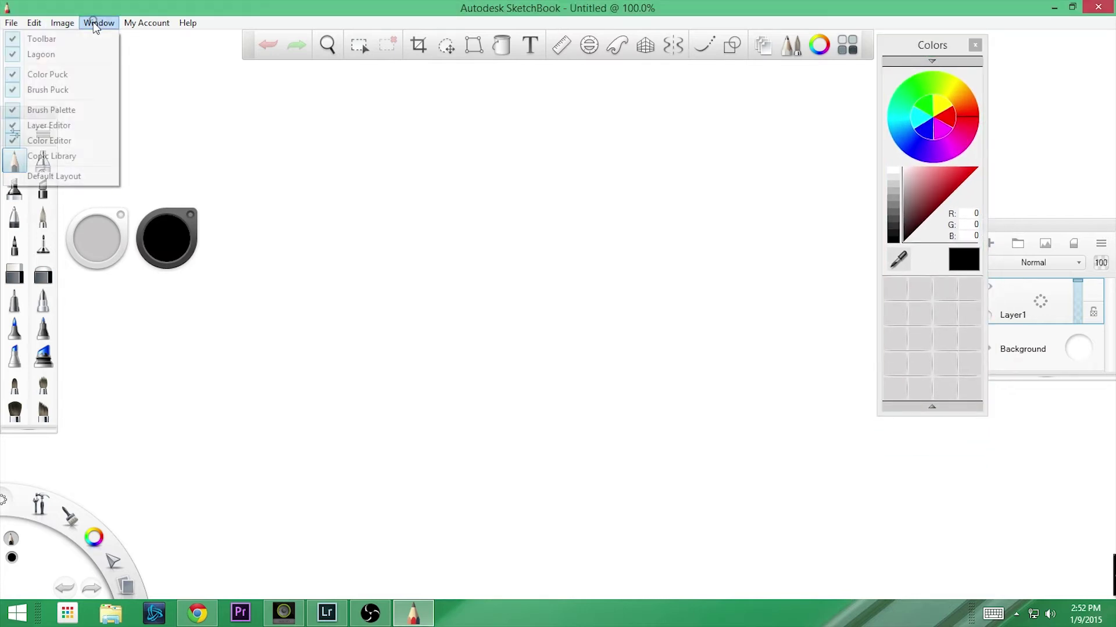
{"action": "left_click", "coordinate": [72, 156]}
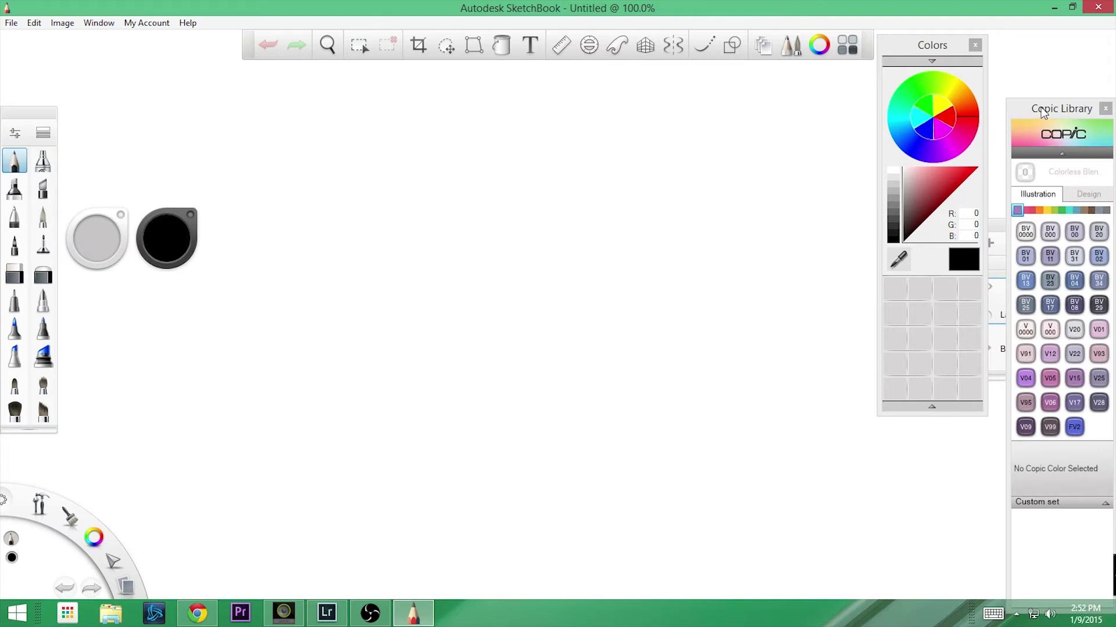
{"action": "left_click_drag", "start_coordinate": [1041, 111], "coordinate": [1027, 46]}
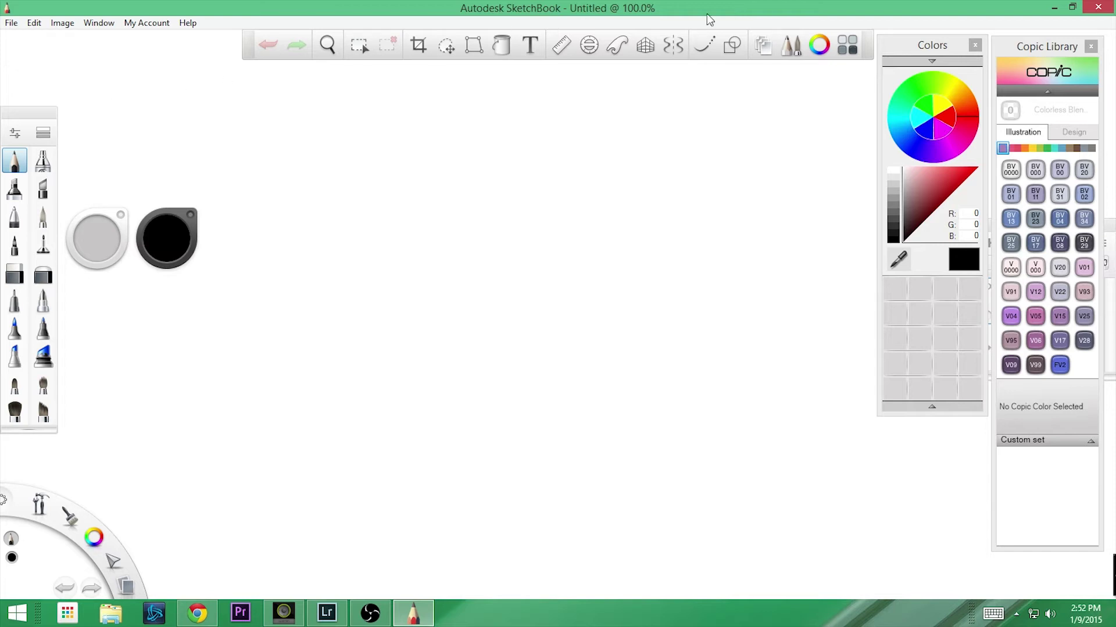
Restore the Default Layout workspace, closing the extra panels.
{"action": "left_click", "coordinate": [64, 25]}
{"action": "mouse_move", "coordinate": [91, 25]}
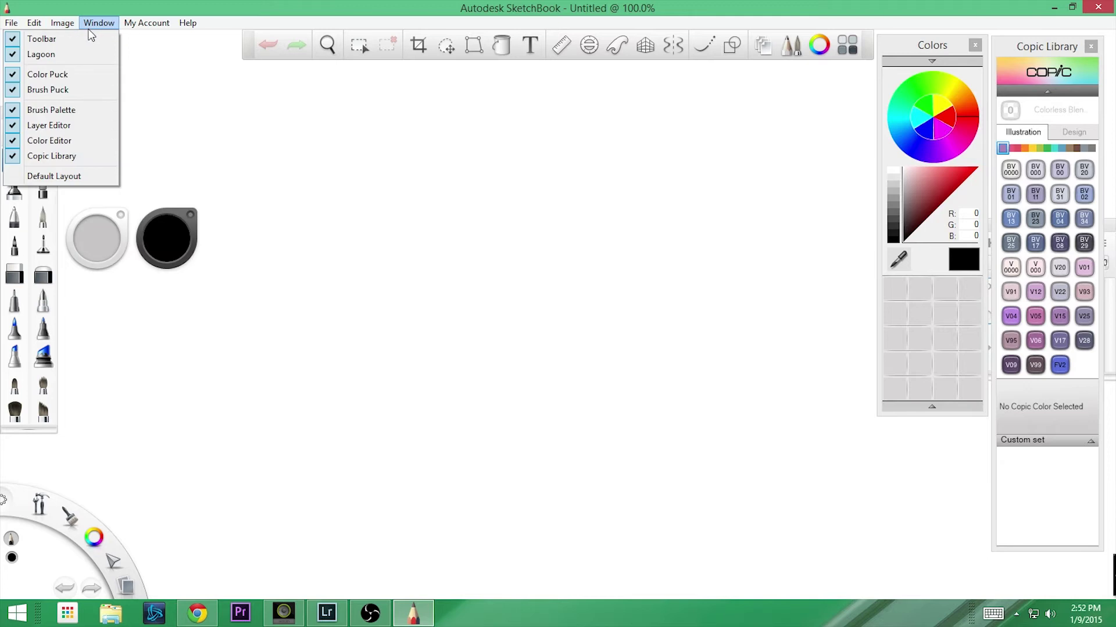
{"action": "left_click", "coordinate": [73, 176]}
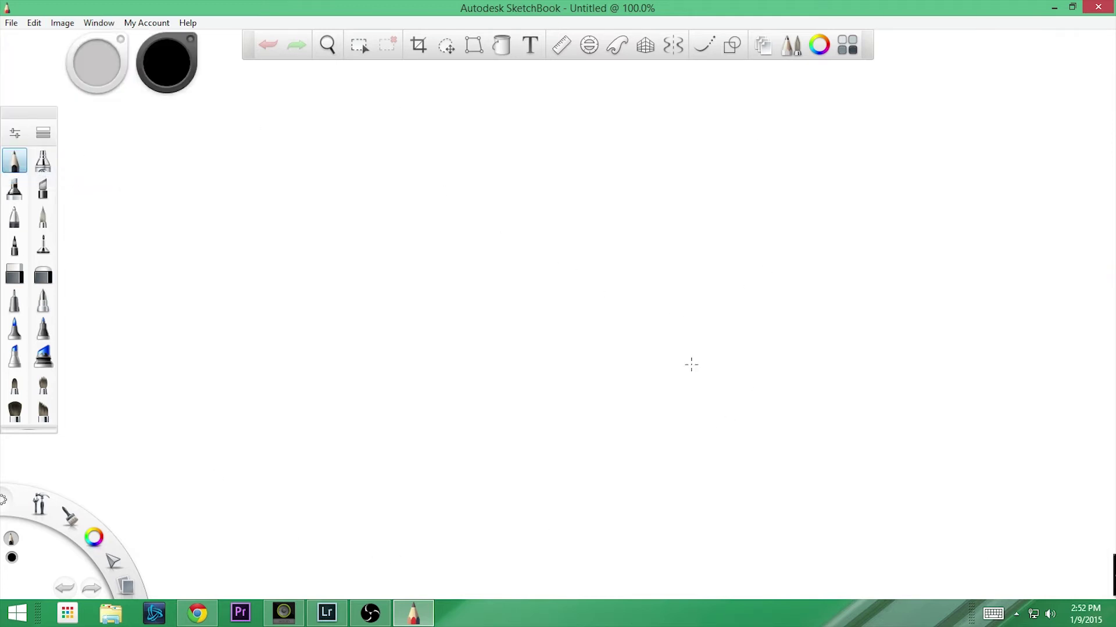
Reopen the Layer Editor and Color Editor panels.
{"action": "left_click", "coordinate": [63, 23]}
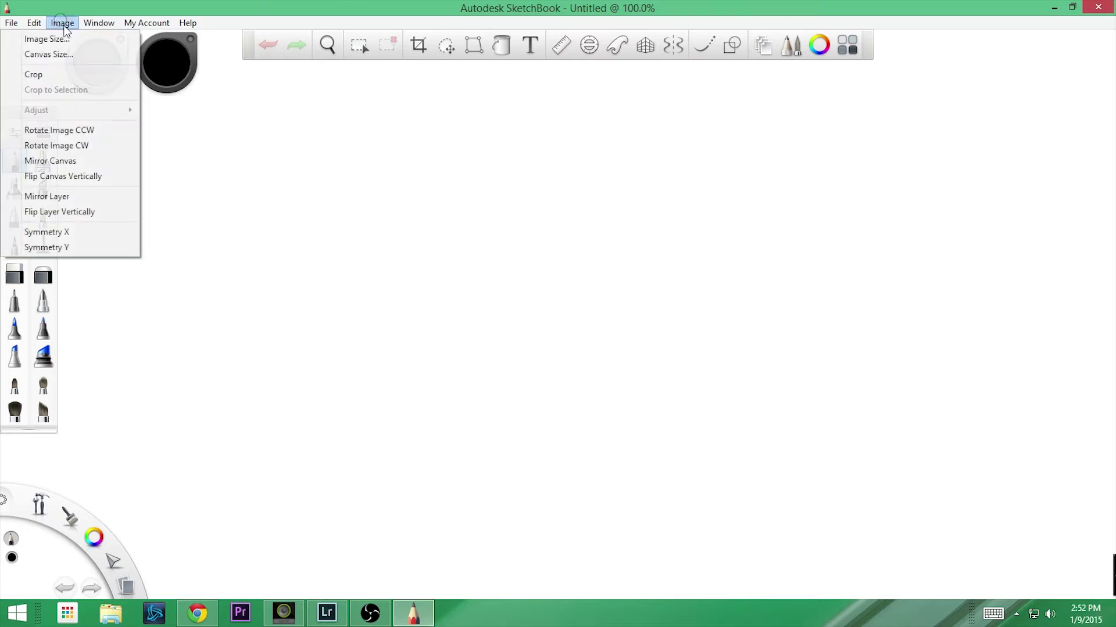
{"action": "mouse_move", "coordinate": [96, 23]}
{"action": "left_click", "coordinate": [84, 128]}
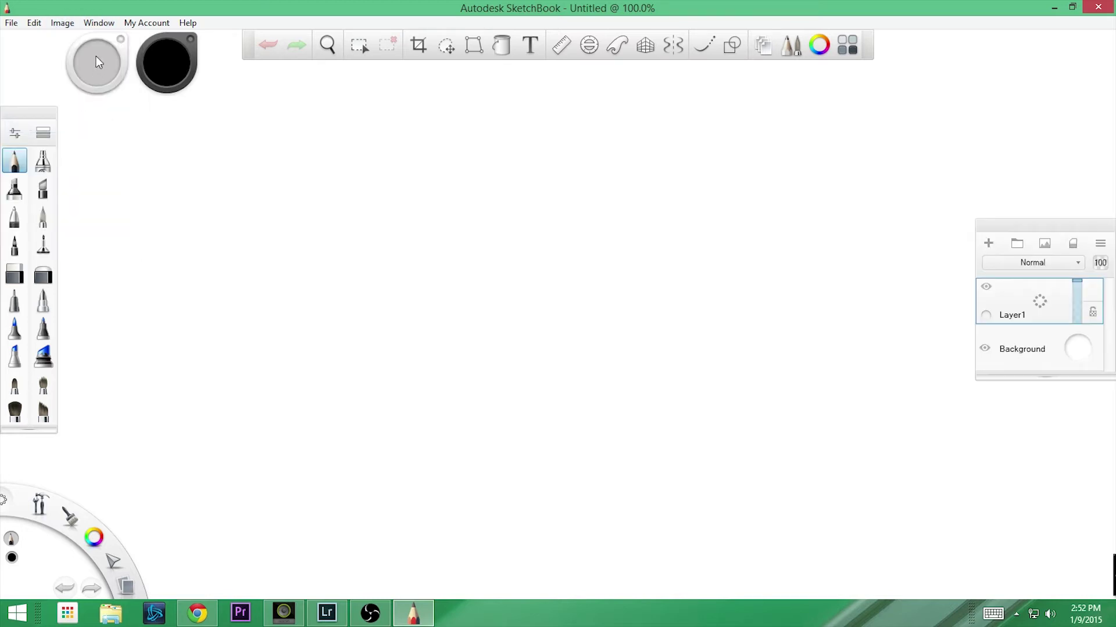
{"action": "left_click", "coordinate": [100, 24]}
{"action": "left_click", "coordinate": [81, 141]}
Reopen the Copic Library panel, then browse the My Account and Help menus.
{"action": "left_click", "coordinate": [96, 22]}
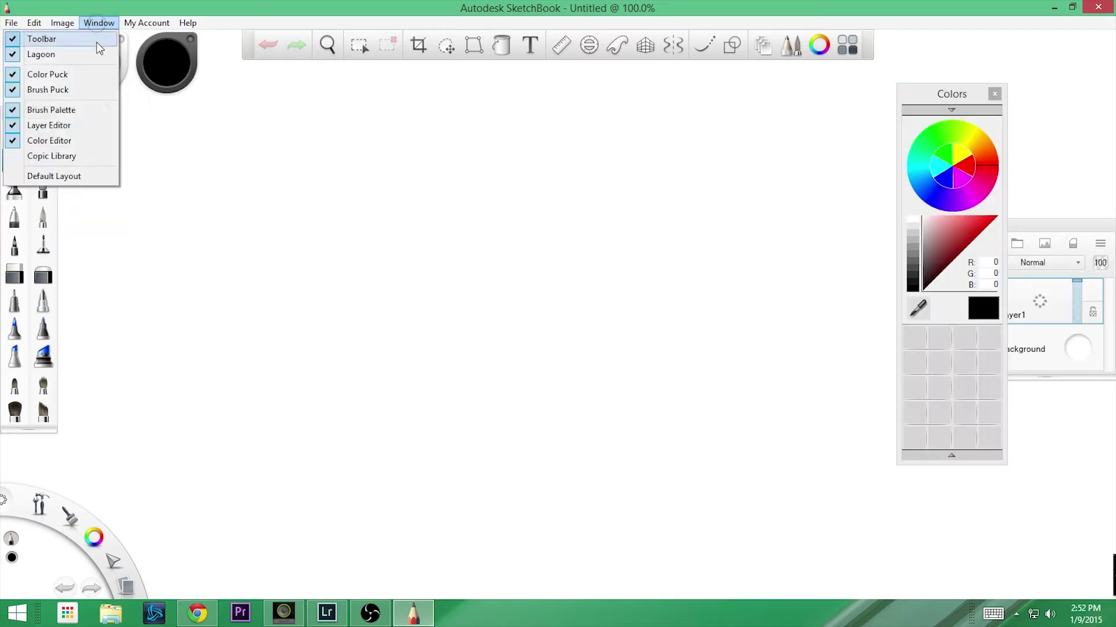
{"action": "left_click", "coordinate": [87, 156]}
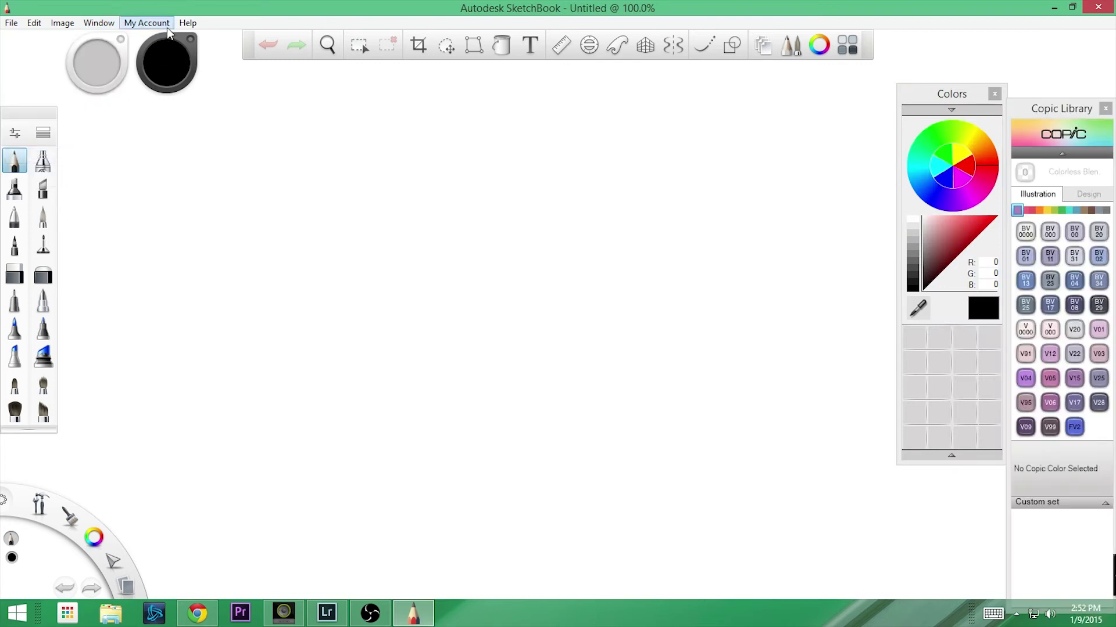
{"action": "left_click", "coordinate": [139, 28]}
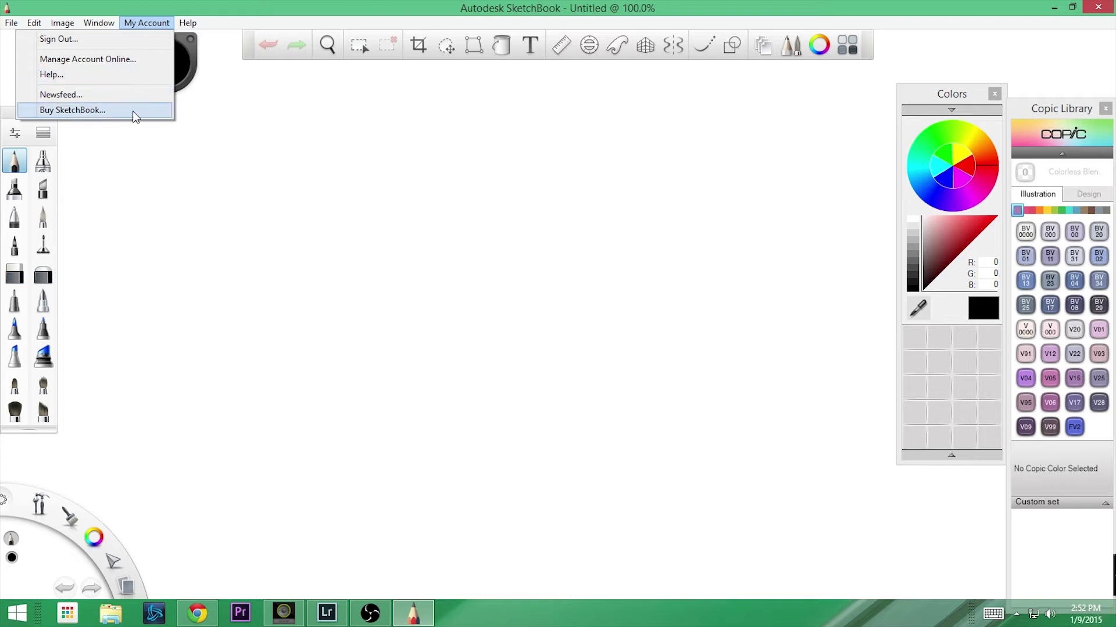
{"action": "mouse_move", "coordinate": [187, 23]}
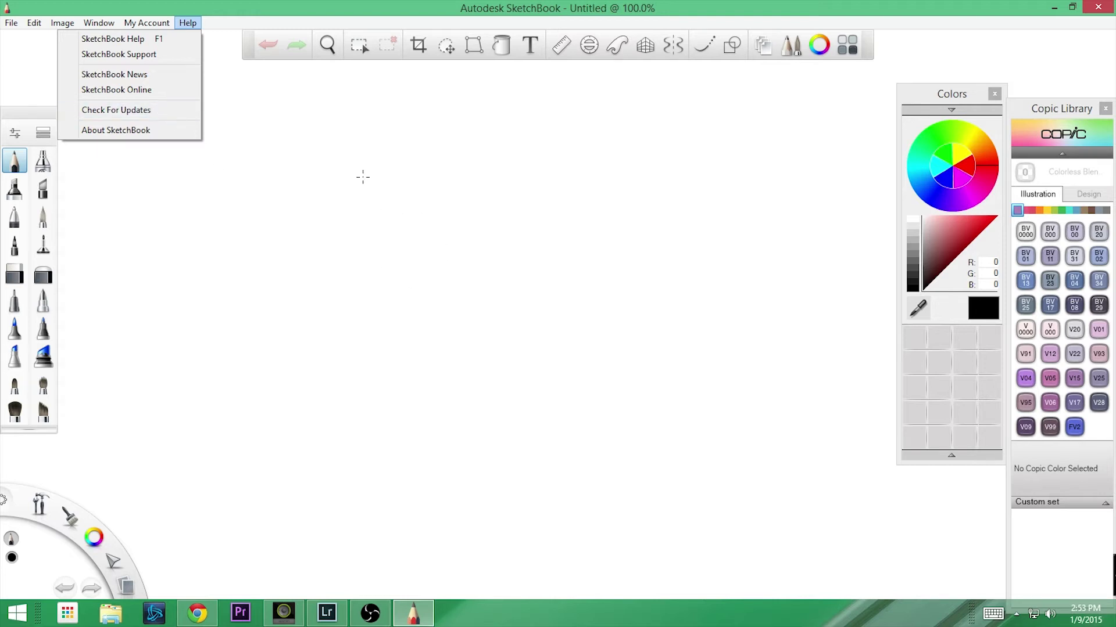
Undo the last stroke, extend the brush palette by a row, and open the Pencil's Brush Properties.
{"action": "left_click", "coordinate": [261, 102]}
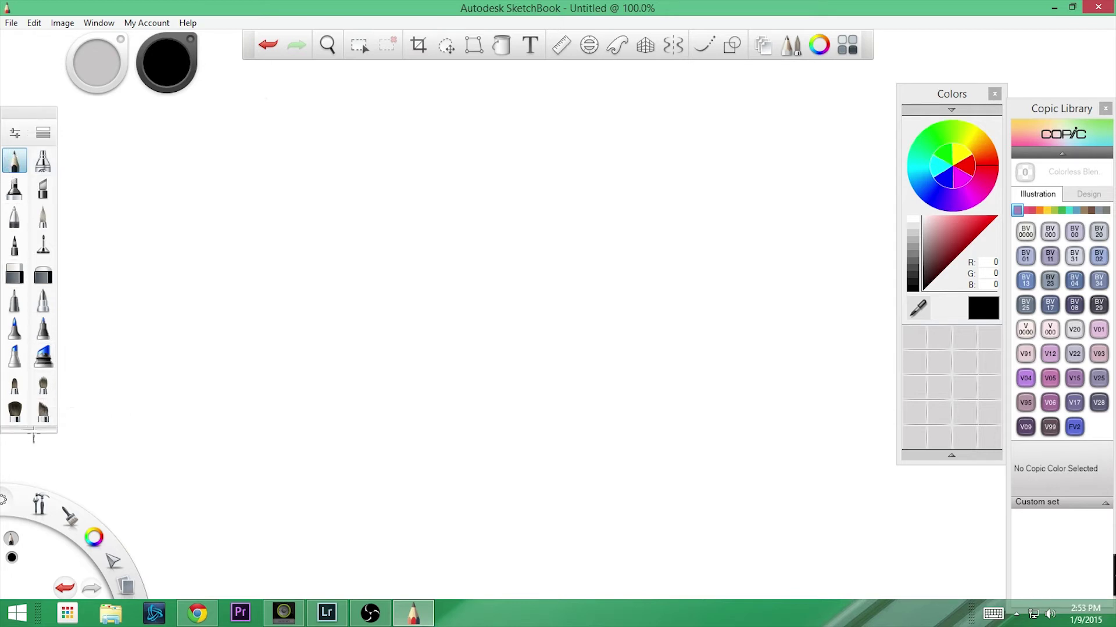
{"action": "key", "text": "ctrl+z"}
{"action": "mouse_move", "coordinate": [32, 431]}
{"action": "left_mouse_down"}
{"action": "mouse_move", "coordinate": [38, 528]}
{"action": "mouse_move", "coordinate": [70, 598]}
{"action": "mouse_move", "coordinate": [49, 437]}
{"action": "mouse_move", "coordinate": [44, 457]}
{"action": "left_mouse_up"}
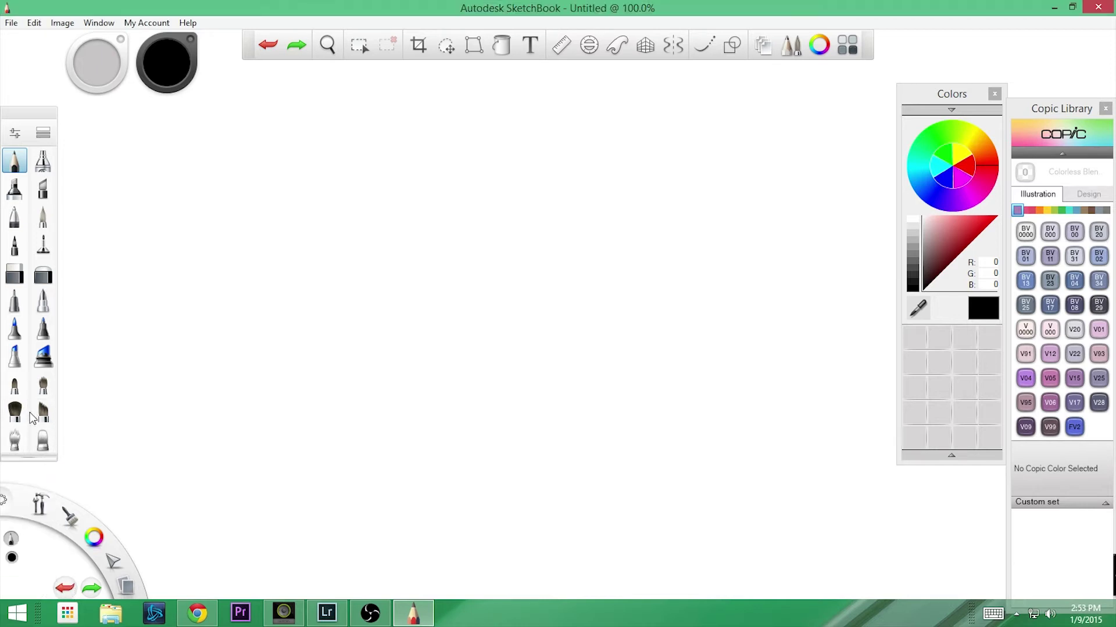
{"action": "left_click", "coordinate": [29, 401]}
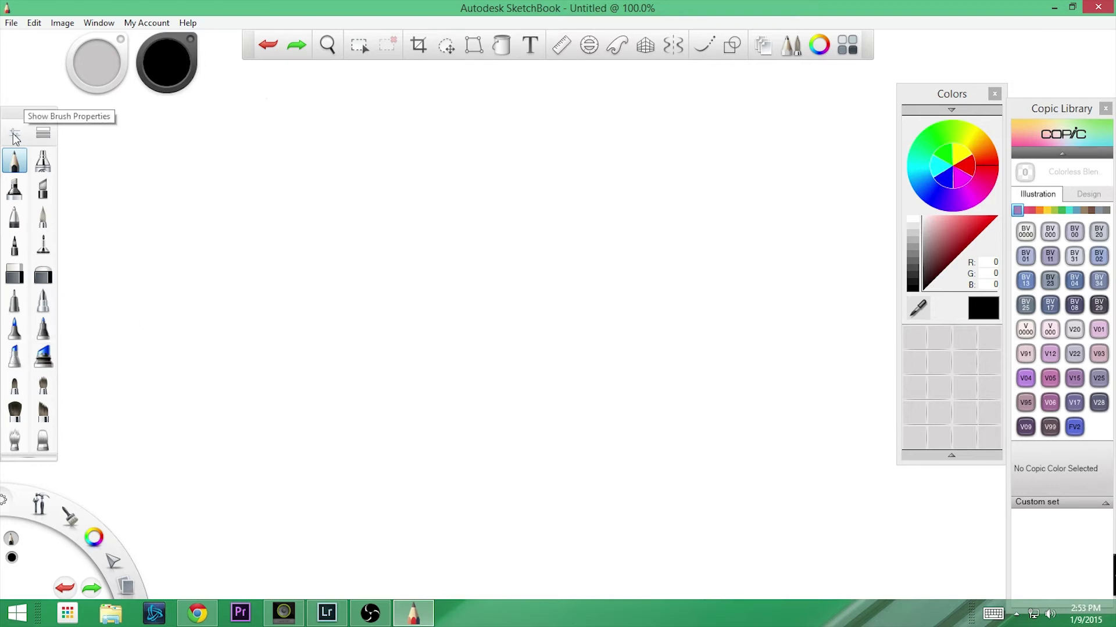
{"action": "left_click", "coordinate": [14, 134]}
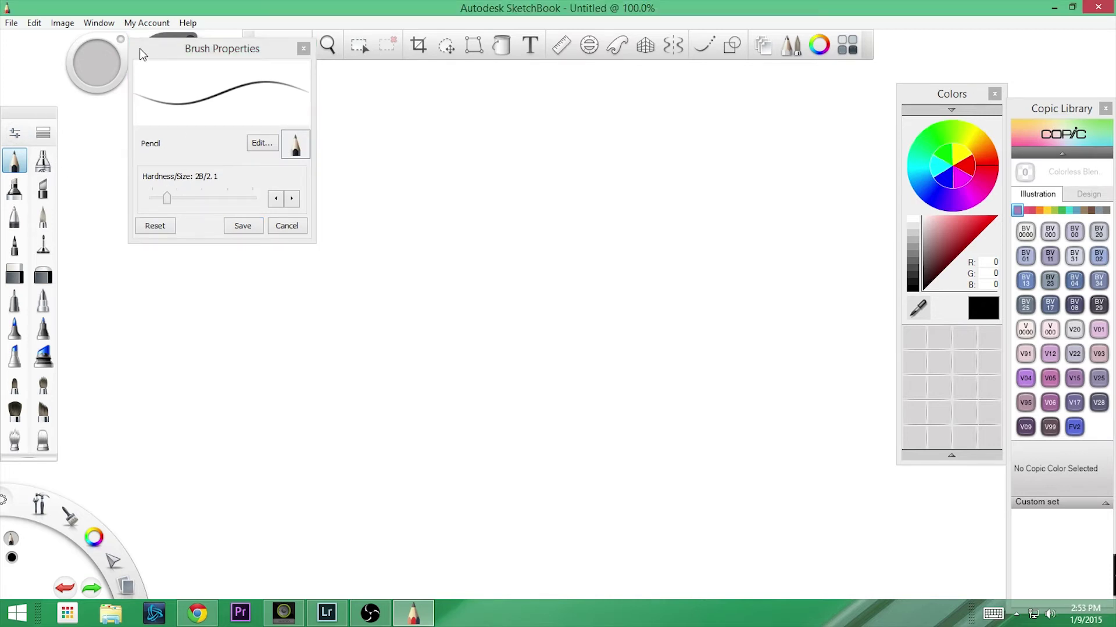
Close Brush Properties, browse the Brush Library's brush sets, then close the library.
{"action": "left_click", "coordinate": [303, 48]}
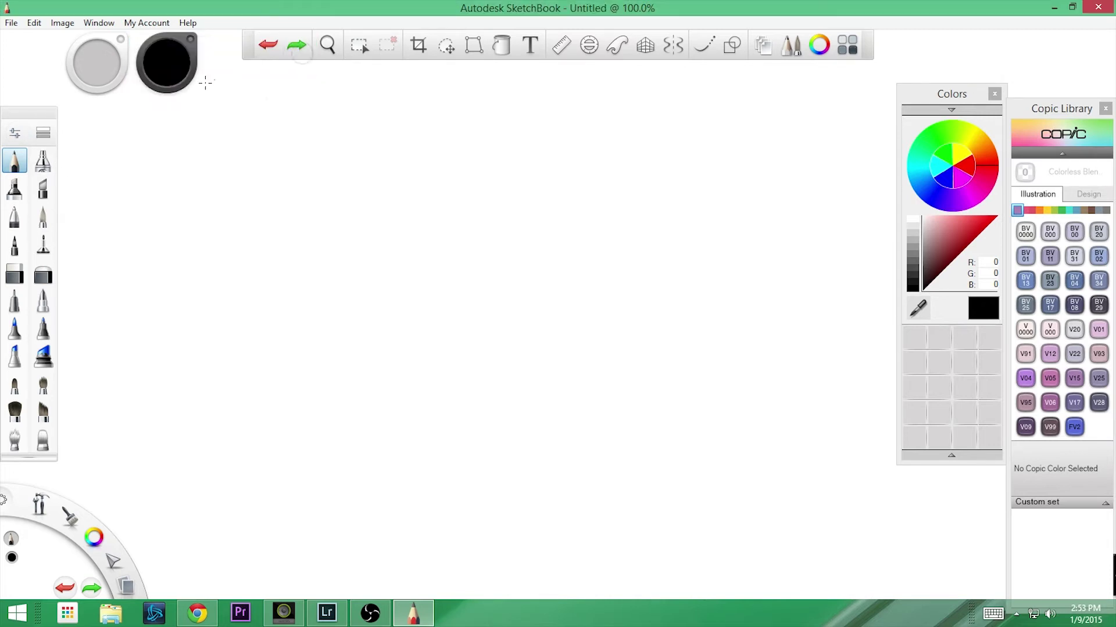
{"action": "left_click", "coordinate": [45, 134]}
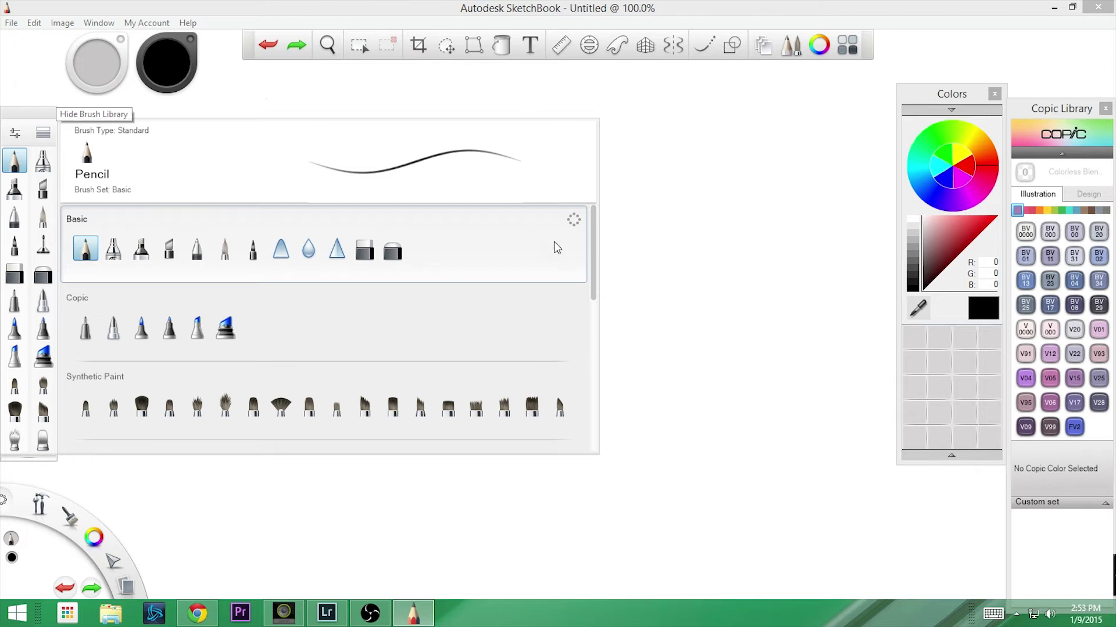
{"action": "mouse_move", "coordinate": [591, 271]}
{"action": "left_mouse_down"}
{"action": "mouse_move", "coordinate": [599, 435]}
{"action": "mouse_move", "coordinate": [571, 247]}
{"action": "left_mouse_up"}
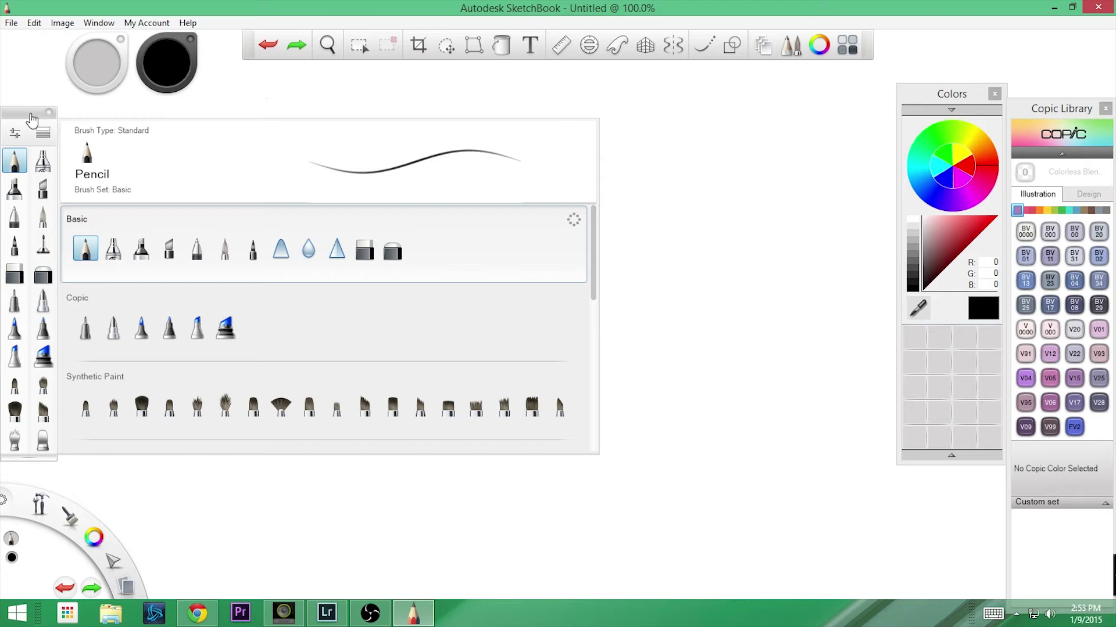
{"action": "left_click", "coordinate": [70, 102]}
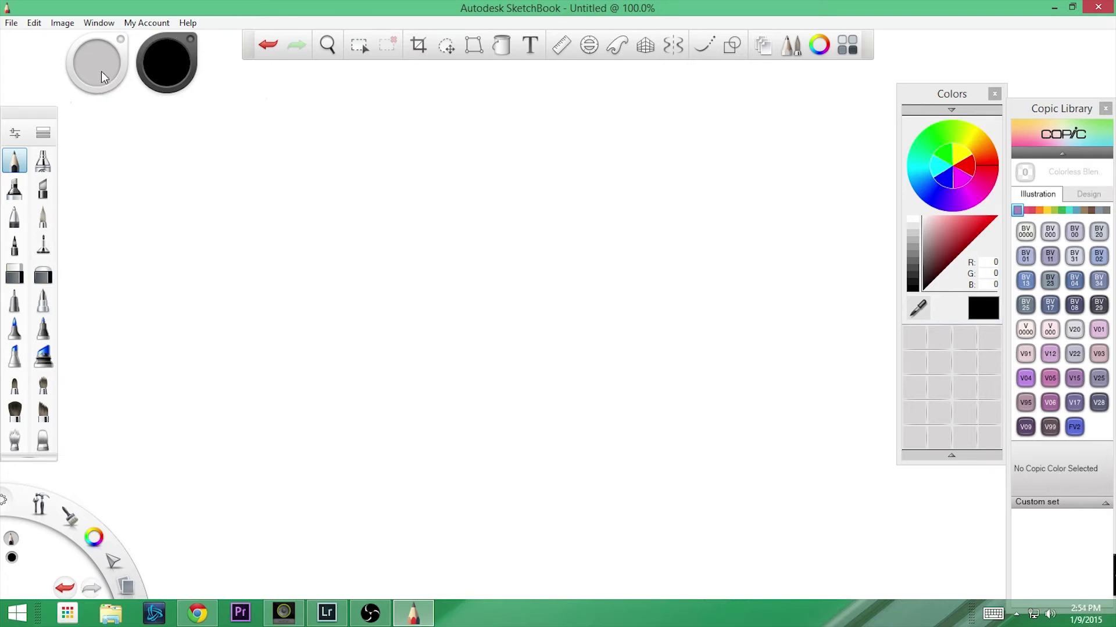
Try changing opacity on the pencil, marker and chisel marker brushes.
{"action": "left_click", "coordinate": [86, 57]}
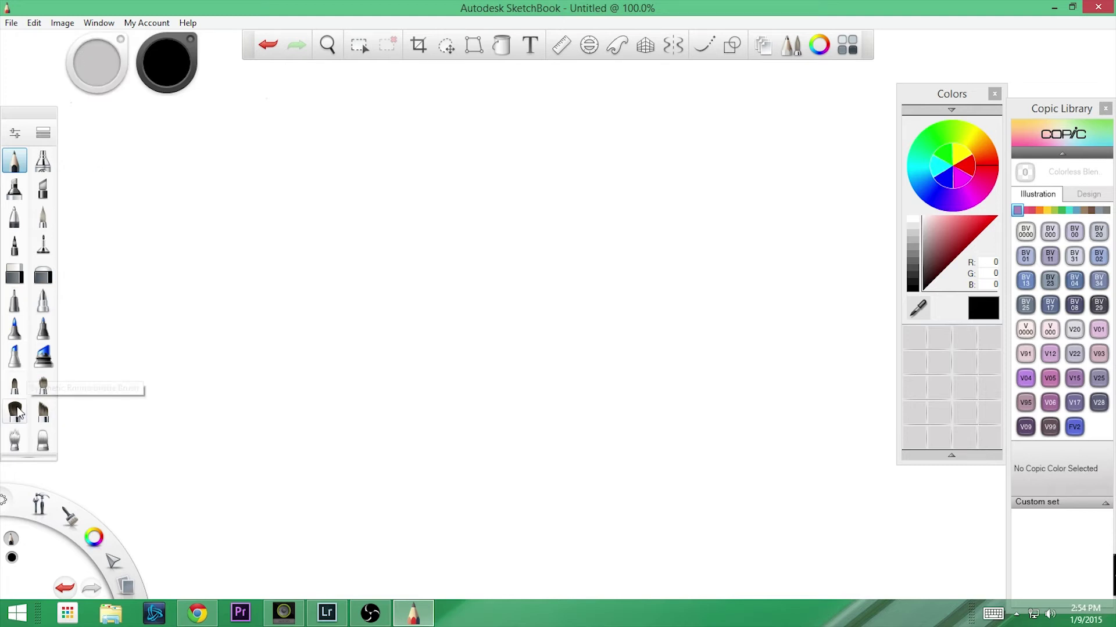
{"action": "left_click", "coordinate": [43, 355]}
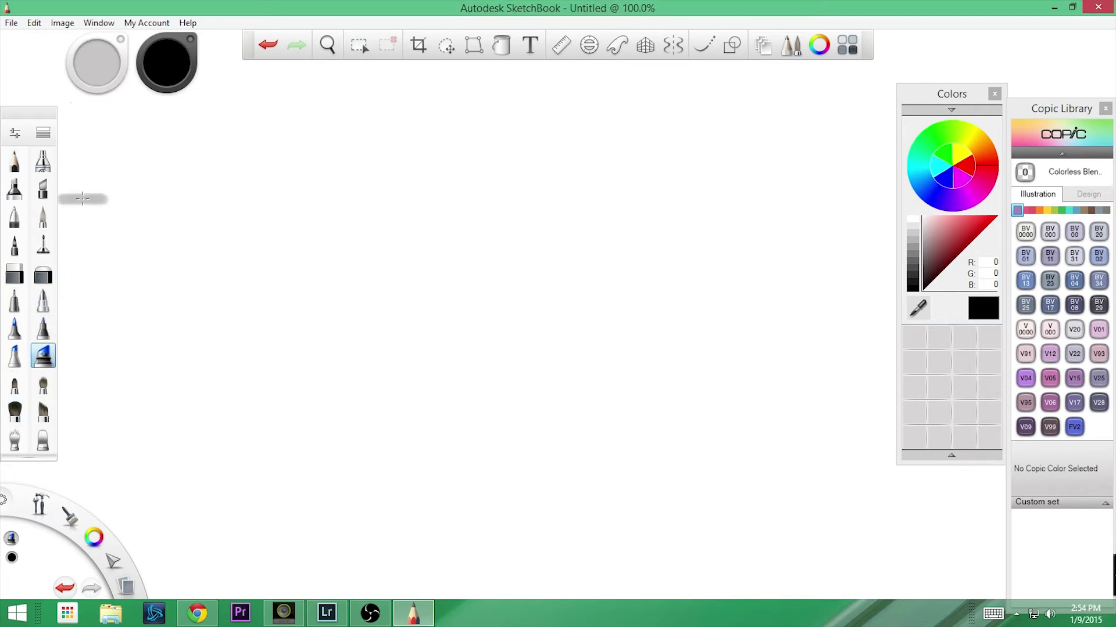
{"action": "left_click", "coordinate": [95, 53]}
{"action": "left_click", "coordinate": [43, 188]}
{"action": "left_click", "coordinate": [92, 56]}
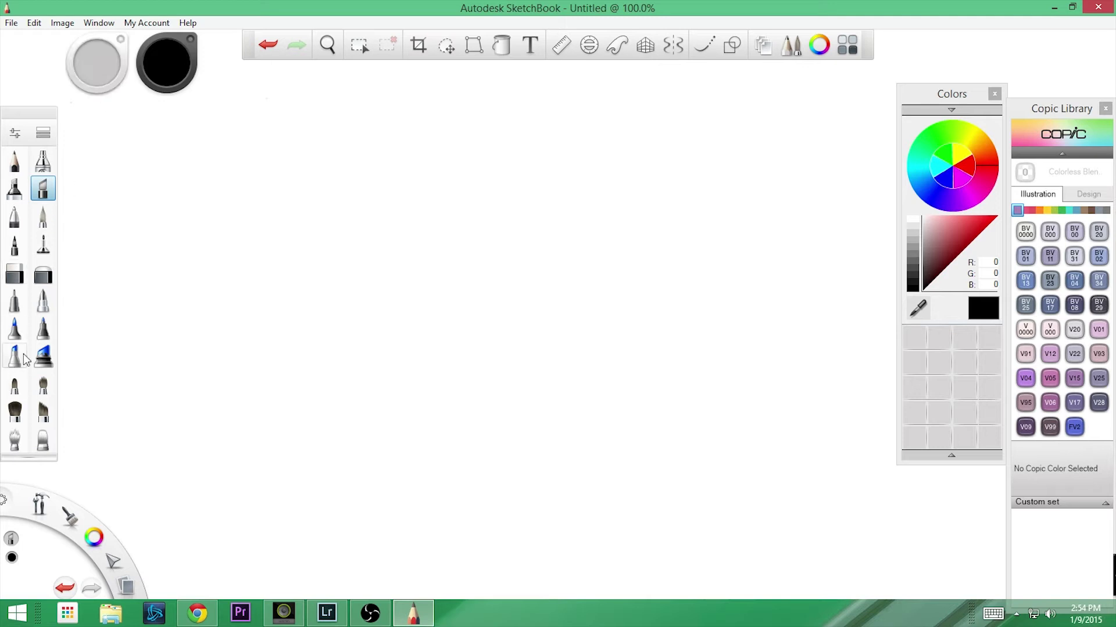
Set a pen-style brush to size 0.6, then select the Synthetic Soft Round brush.
{"action": "left_click", "coordinate": [43, 299]}
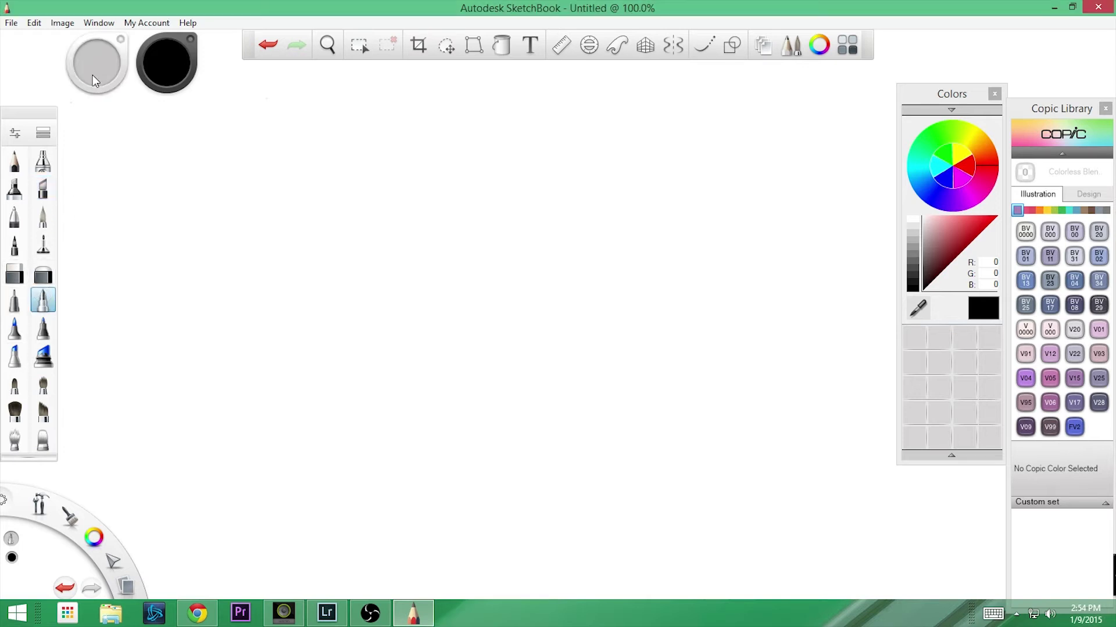
{"action": "left_click", "coordinate": [94, 58]}
{"action": "left_click_drag", "start_coordinate": [94, 58], "coordinate": [112, 40]}
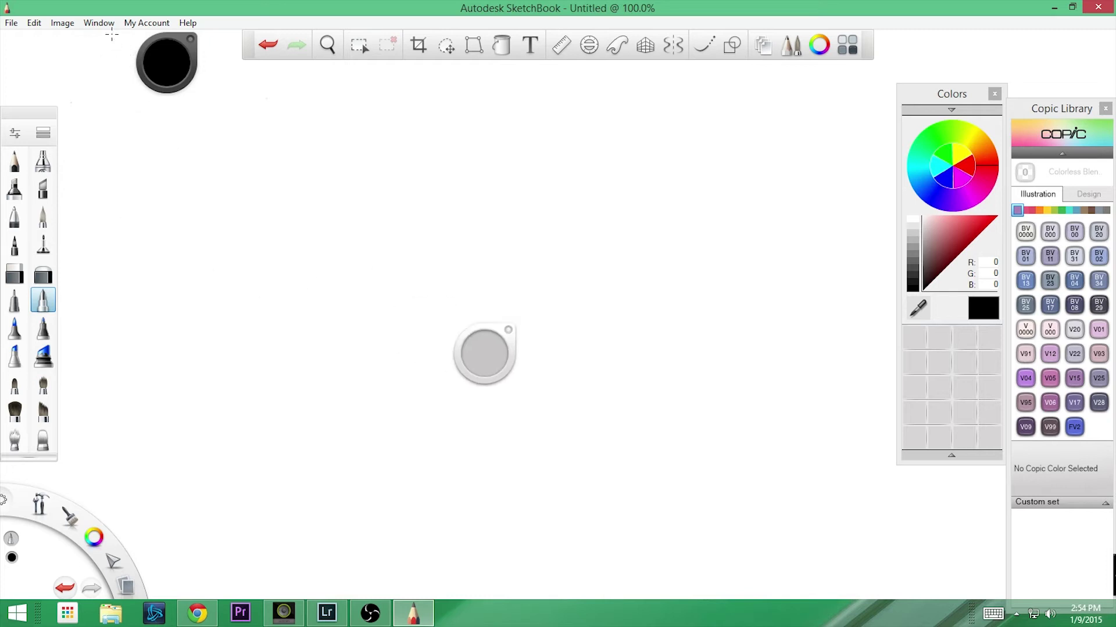
{"action": "left_click", "coordinate": [484, 347]}
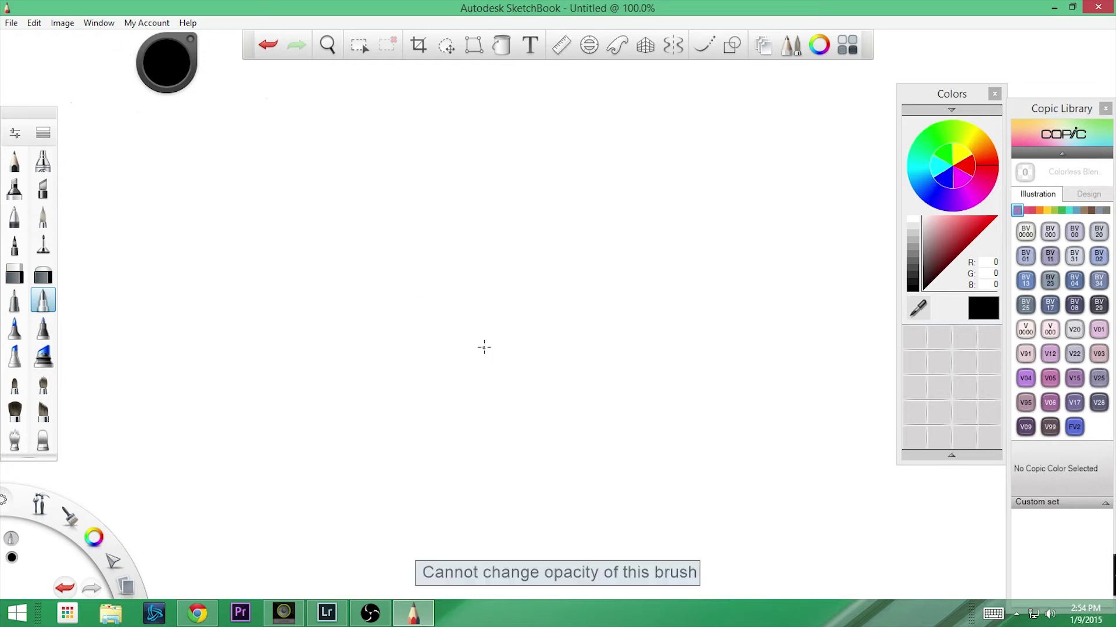
{"action": "left_click_drag", "start_coordinate": [484, 354], "coordinate": [484, 351]}
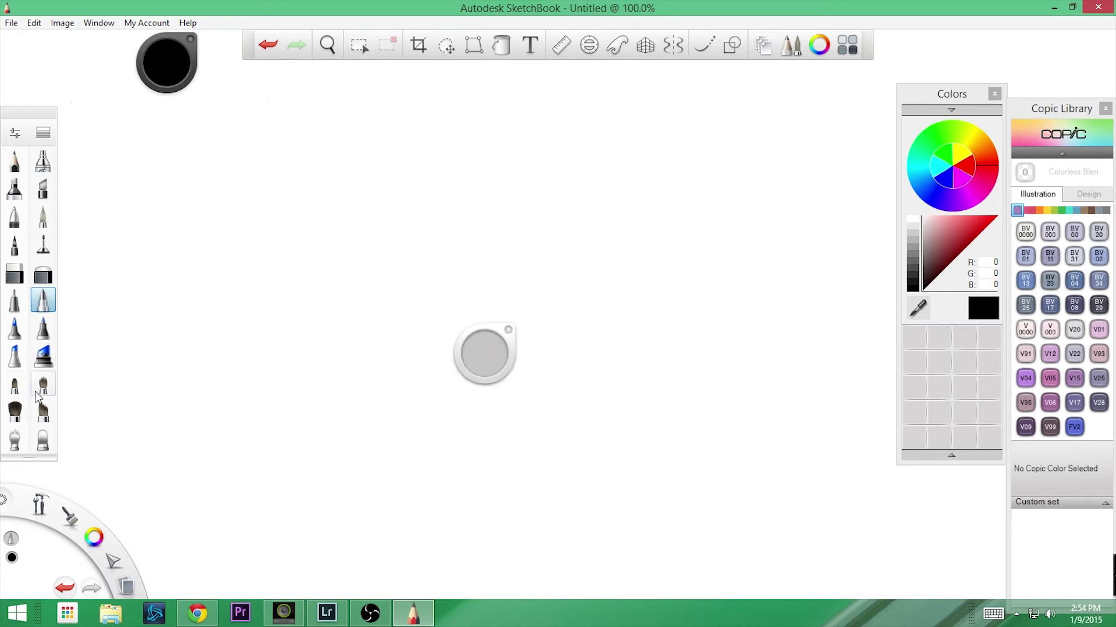
{"action": "left_click", "coordinate": [44, 386]}
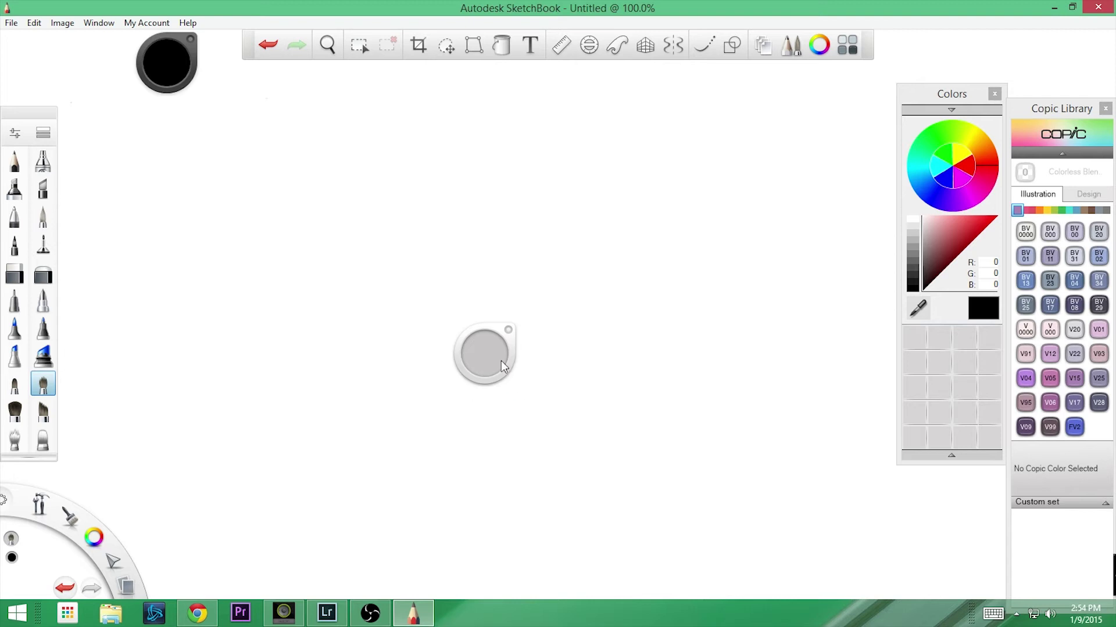
Resize the soft round brush with the bracket keys and lower its opacity, ending at size 16.5.
{"action": "key", "text": "bracketright"}
{"action": "key", "text": "bracketright"}
{"action": "key", "text": "bracketright"}
{"action": "key", "text": "bracketleft"}
{"action": "key", "text": "bracketleft"}
{"action": "key", "text": "bracketleft"}
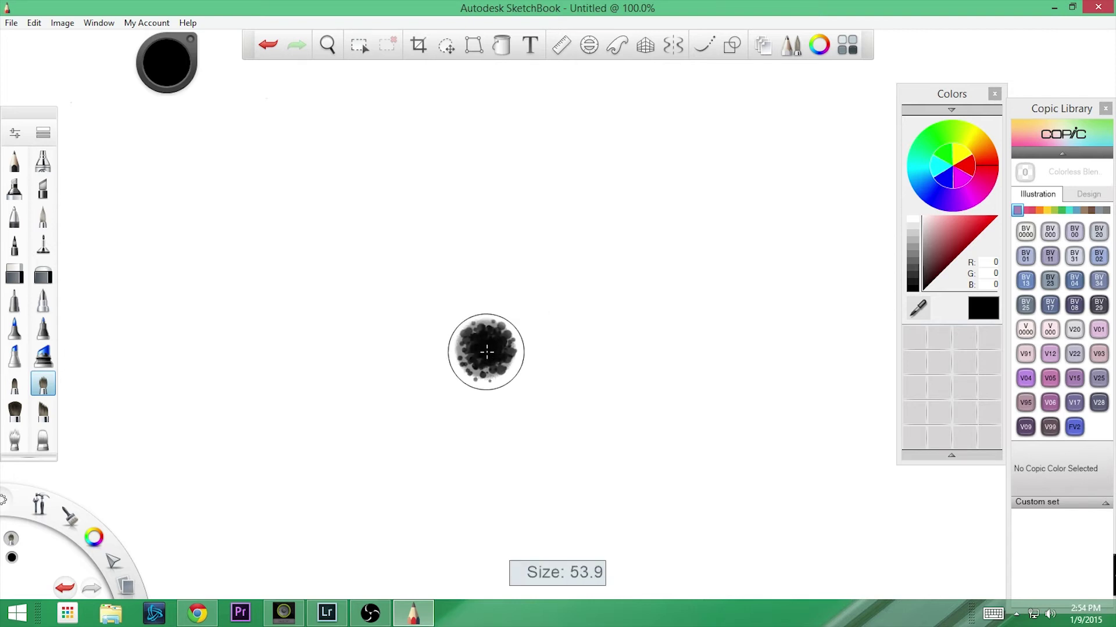
{"action": "key", "text": "bracketleft"}
{"action": "key", "text": "bracketleft"}
{"action": "key", "text": "bracketleft"}
{"action": "key", "text": "bracketleft"}
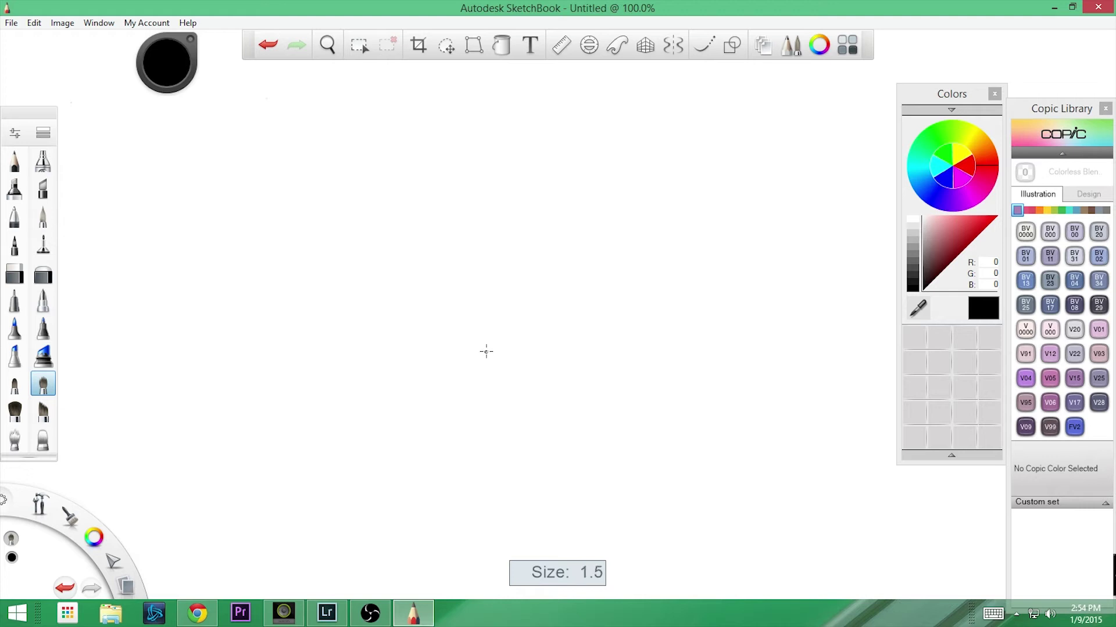
{"action": "key", "text": "bracketright"}
{"action": "key", "text": "bracketright"}
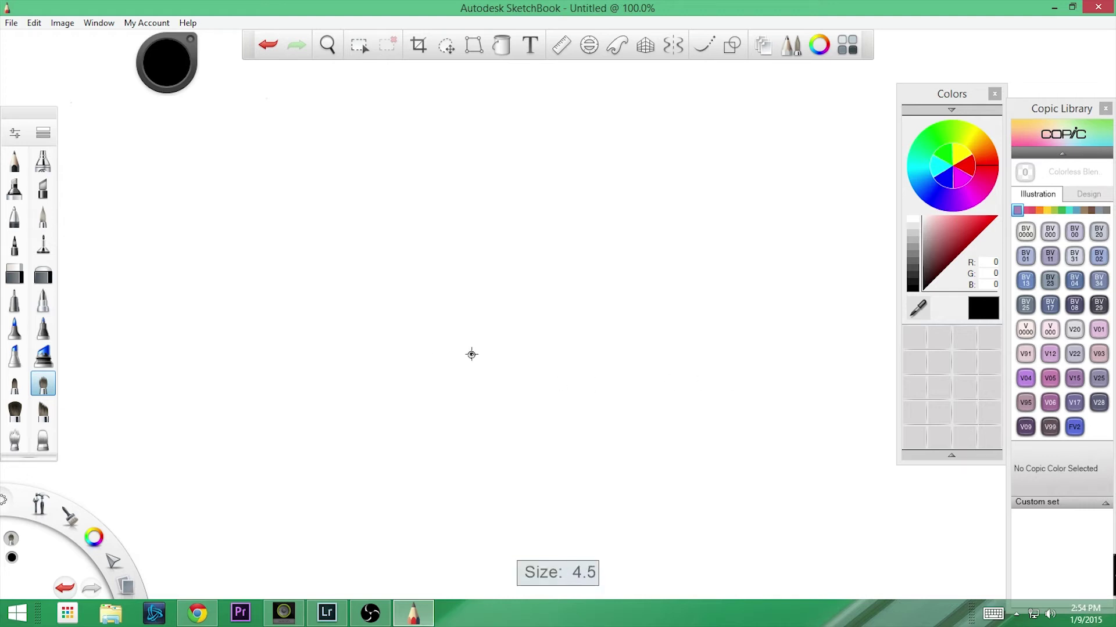
{"action": "key", "text": "bracketright"}
{"action": "key", "text": "bracketright"}
{"action": "key", "text": "bracketright"}
{"action": "key", "text": "bracketleft"}
{"action": "key", "text": "bracketleft"}
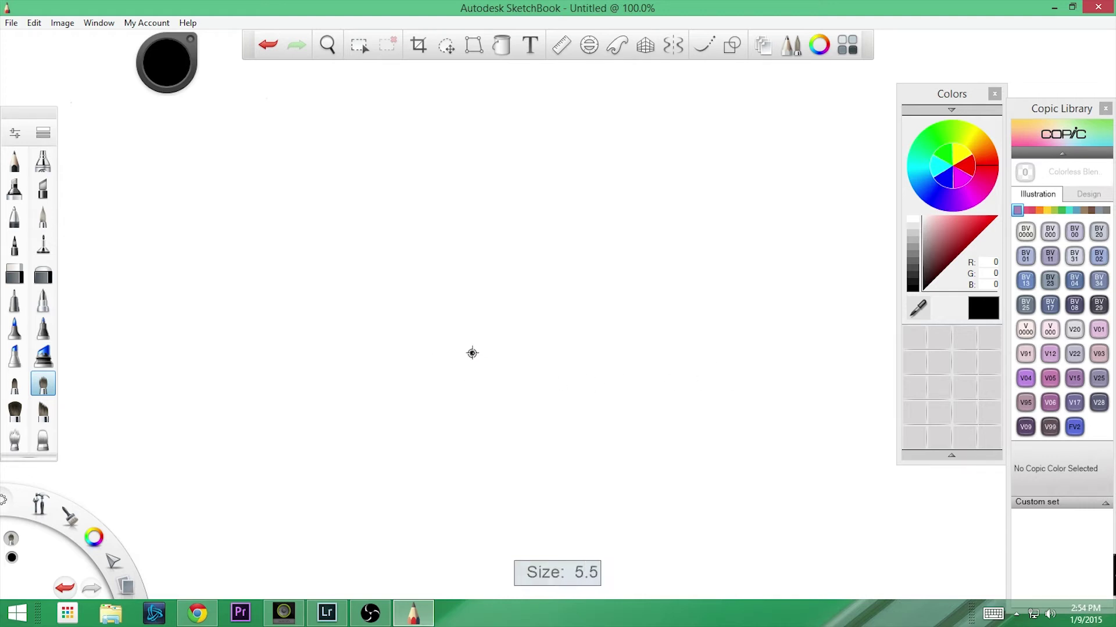
{"action": "key", "text": "bracketright"}
{"action": "key", "text": "bracketright"}
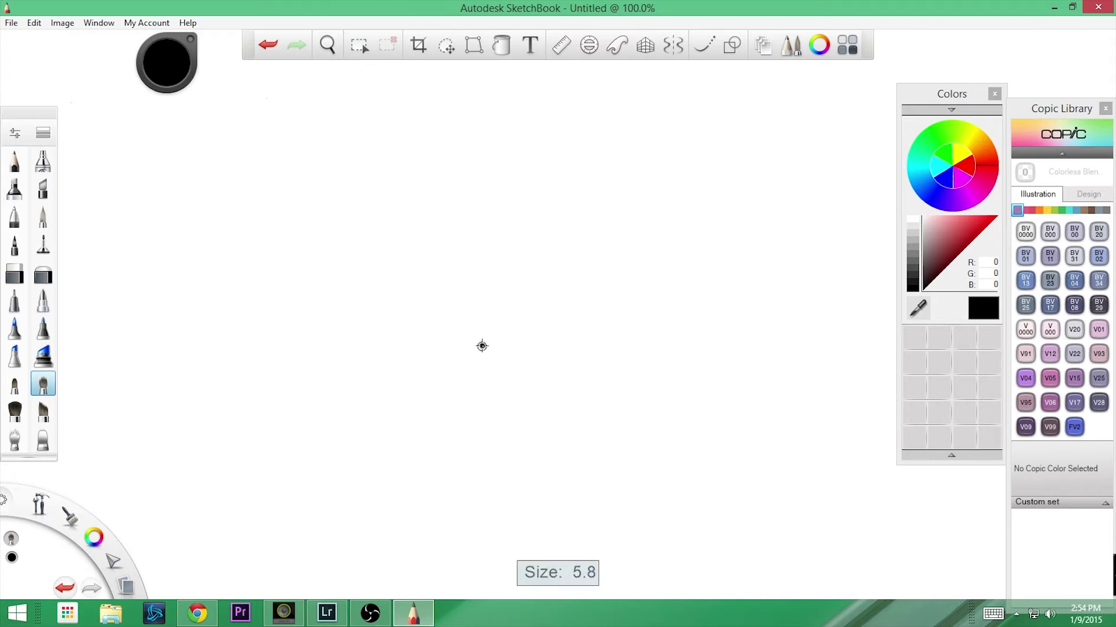
{"action": "key", "text": "bracketright"}
{"action": "key", "text": "bracketright"}
{"action": "key", "text": "bracketright"}
{"action": "key", "text": "bracketright"}
{"action": "key", "text": "bracketright"}
{"action": "key", "text": "bracketright"}
{"action": "key", "text": "bracketright"}
{"action": "key", "text": "bracketleft"}
{"action": "key", "text": "bracketleft"}
{"action": "key", "text": "bracketleft"}
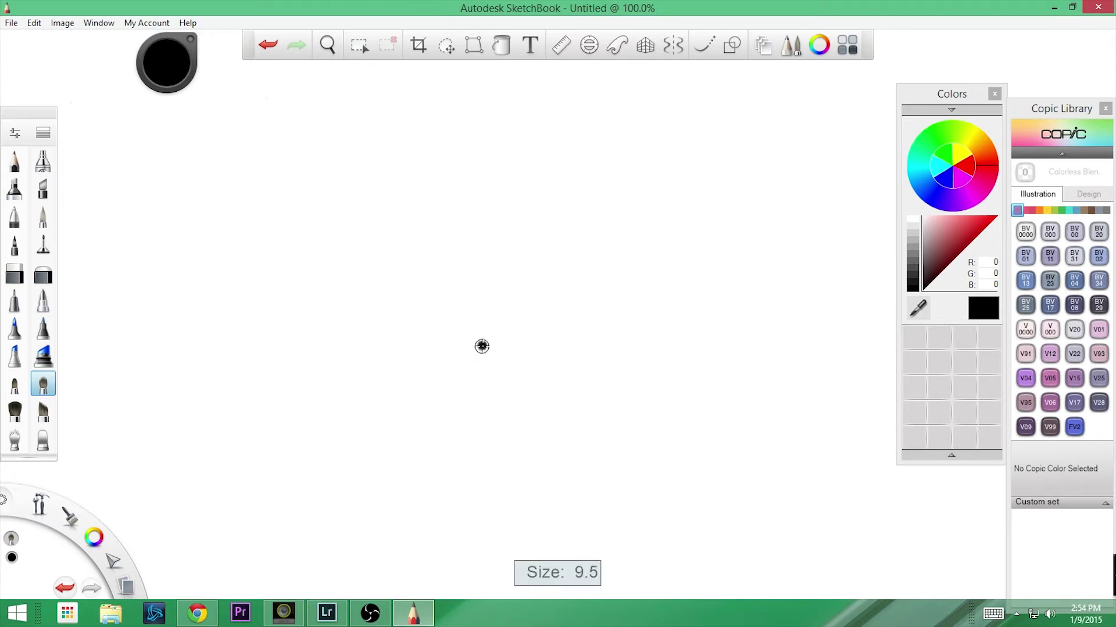
{"action": "left_click_drag", "start_coordinate": [488, 355], "coordinate": [488, 350]}
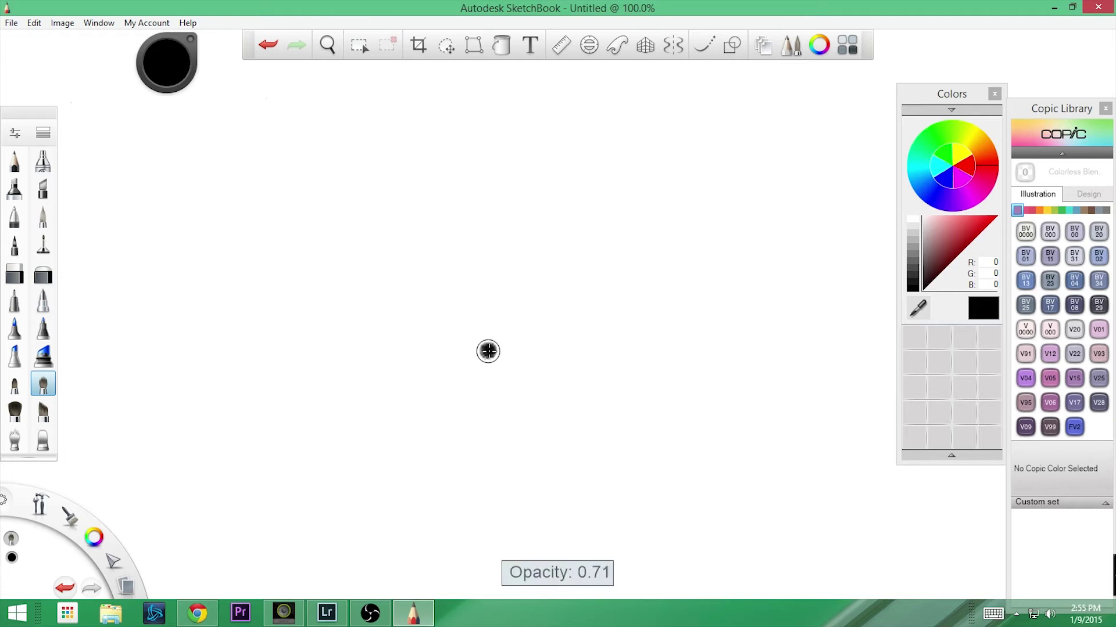
{"action": "mouse_move", "coordinate": [488, 351]}
{"action": "left_mouse_down"}
{"action": "mouse_move", "coordinate": [471, 350]}
{"action": "mouse_move", "coordinate": [481, 350]}
{"action": "left_mouse_up"}
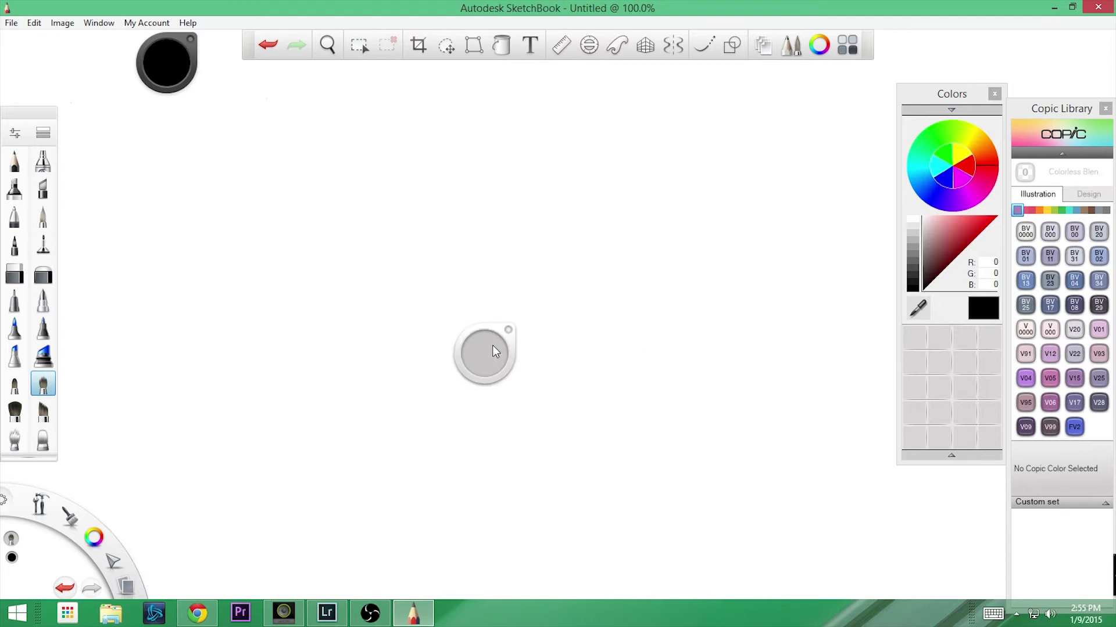
Reposition the colour puck and tweak luminance and saturation, leaving near-black RGB 1,1,1.
{"action": "left_click_drag", "start_coordinate": [165, 61], "coordinate": [182, 39]}
{"action": "left_click_drag", "start_coordinate": [586, 348], "coordinate": [589, 448]}
{"action": "left_click_drag", "start_coordinate": [581, 357], "coordinate": [582, 359]}
Pick blue, adjust it to lavender RGB 164,164,215, and paint a stroke above the centre.
{"action": "left_click", "coordinate": [946, 180]}
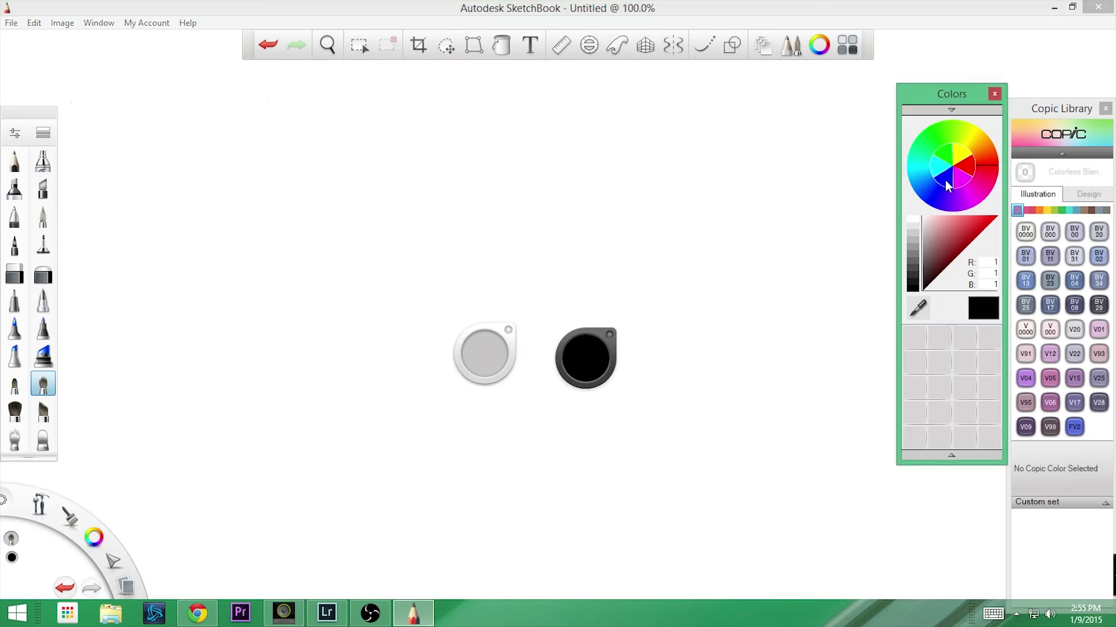
{"action": "left_click_drag", "start_coordinate": [585, 354], "coordinate": [585, 354]}
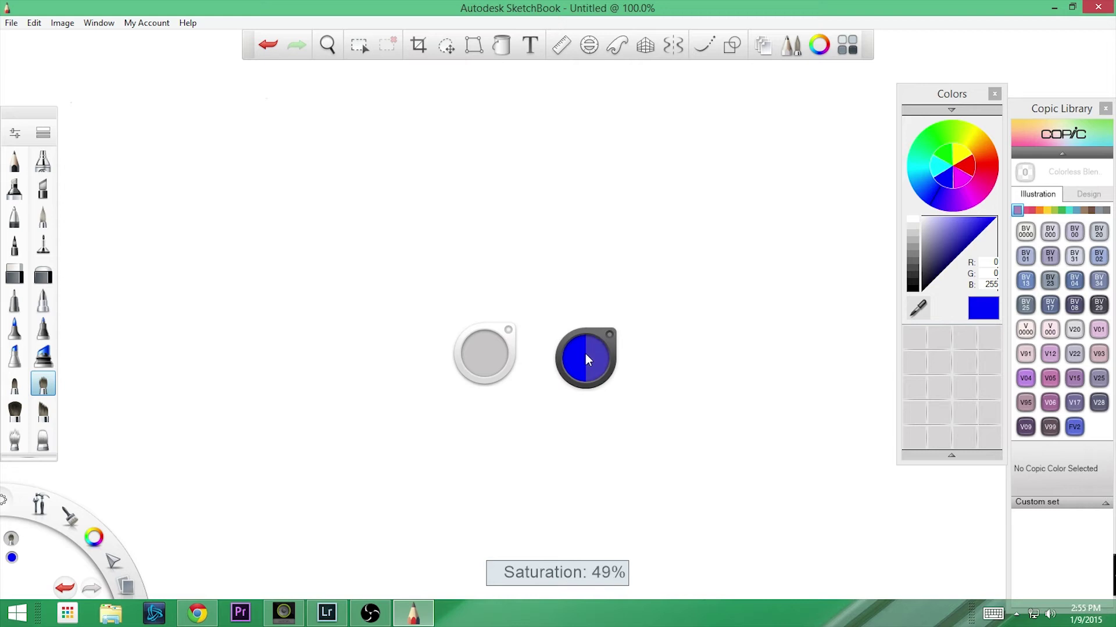
{"action": "mouse_move", "coordinate": [584, 353]}
{"action": "left_mouse_down"}
{"action": "mouse_move", "coordinate": [605, 350]}
{"action": "mouse_move", "coordinate": [588, 357]}
{"action": "left_mouse_up"}
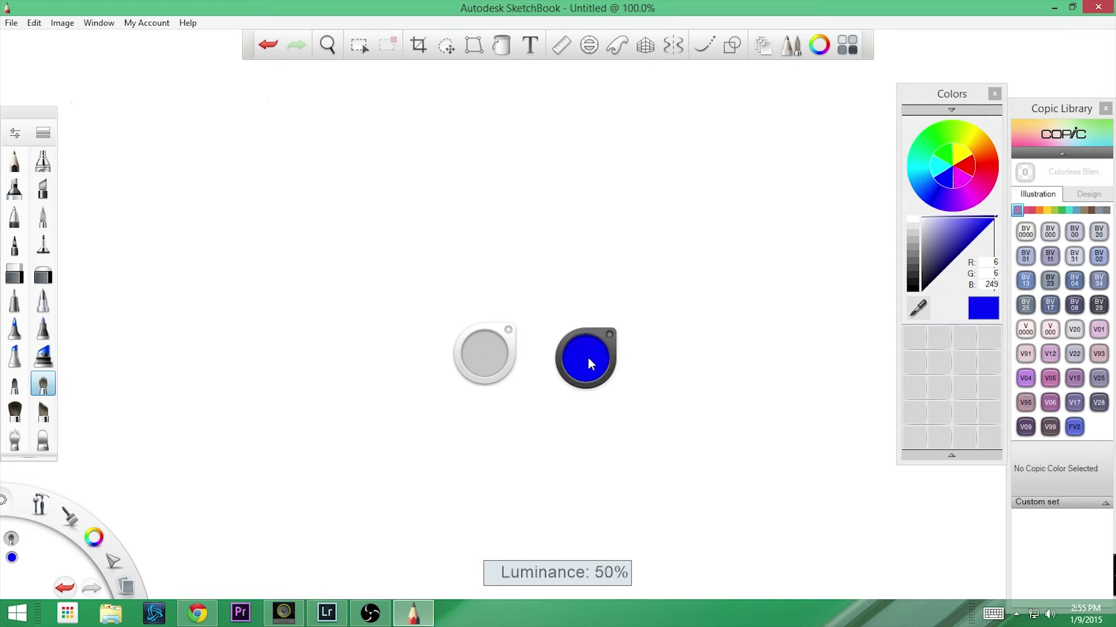
{"action": "left_click_drag", "start_coordinate": [588, 358], "coordinate": [584, 348]}
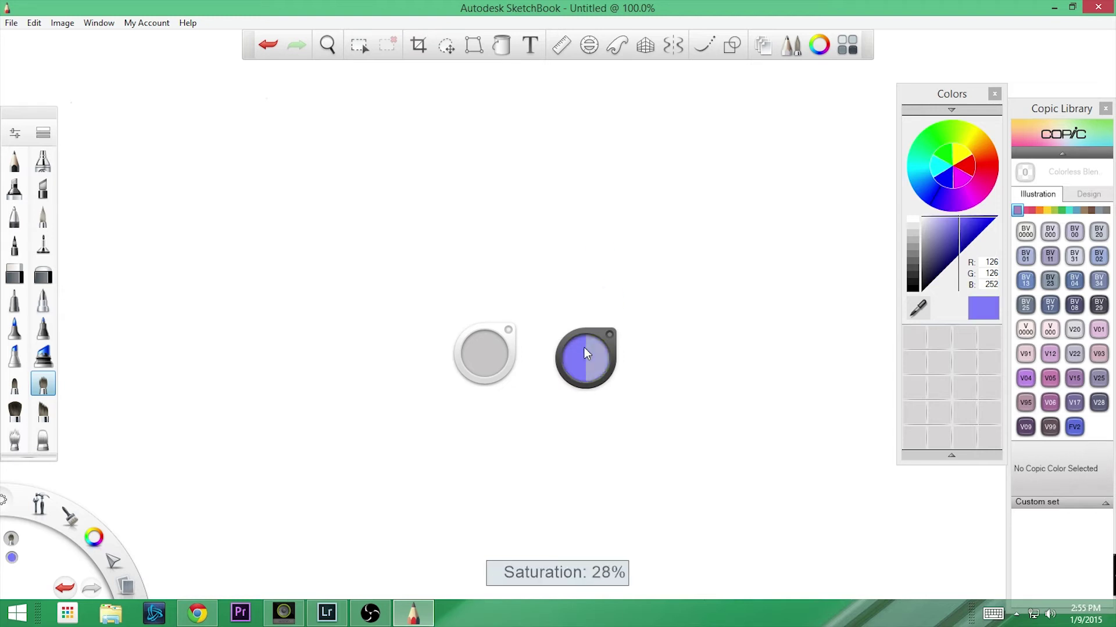
{"action": "left_click_drag", "start_coordinate": [584, 348], "coordinate": [583, 354]}
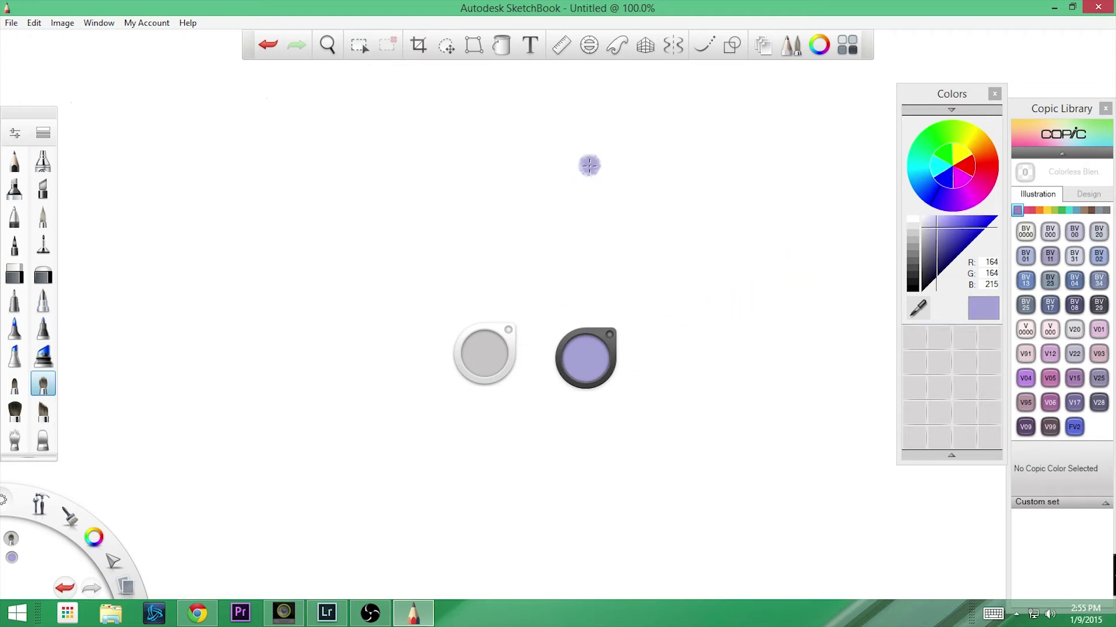
{"action": "mouse_move", "coordinate": [511, 272]}
{"action": "left_mouse_down"}
{"action": "mouse_move", "coordinate": [597, 146]}
{"action": "mouse_move", "coordinate": [620, 150]}
{"action": "mouse_move", "coordinate": [512, 316]}
{"action": "left_mouse_up"}
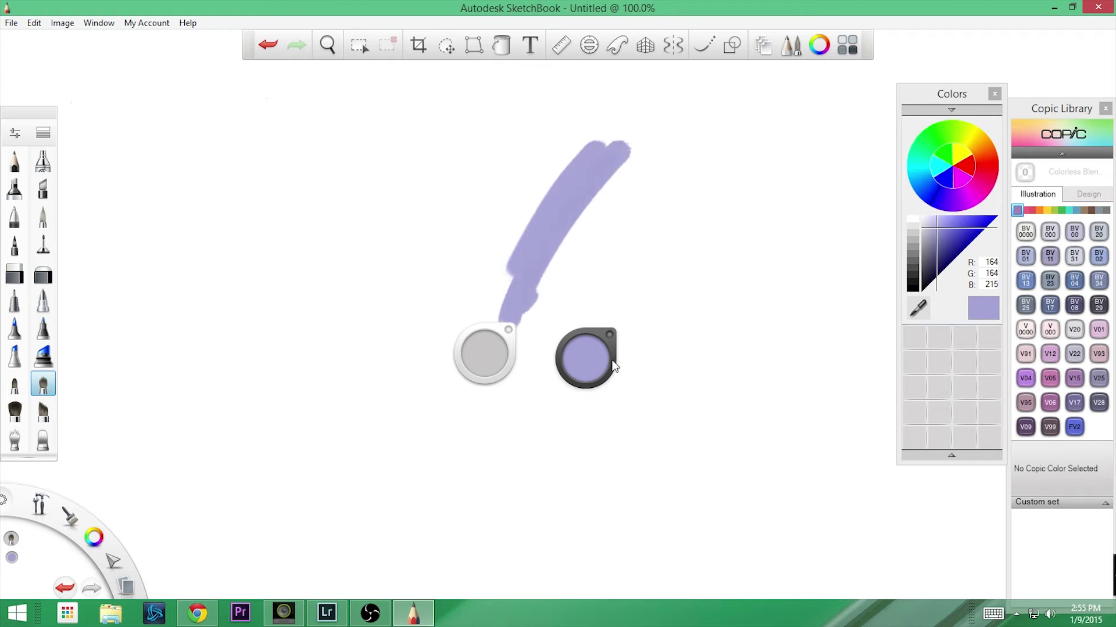
Paint dark blue, grey-blue and dark grey diagonal strokes to the right of the violet one.
{"action": "left_click_drag", "start_coordinate": [585, 355], "coordinate": [597, 355]}
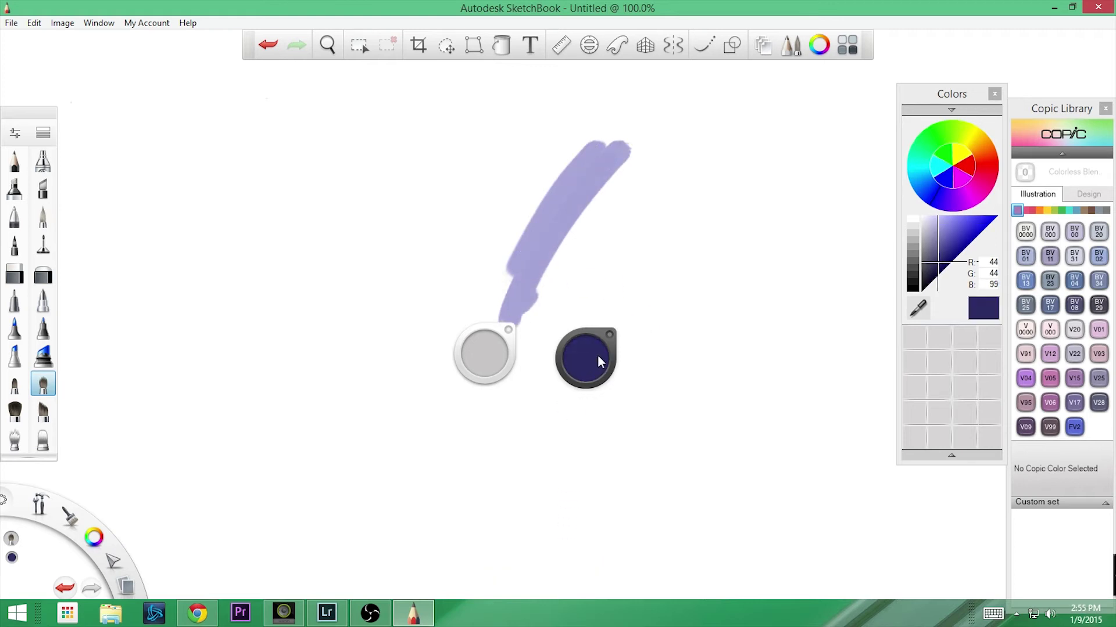
{"action": "left_click_drag", "start_coordinate": [573, 281], "coordinate": [683, 107]}
{"action": "mouse_move", "coordinate": [604, 293]}
{"action": "left_mouse_down"}
{"action": "mouse_move", "coordinate": [664, 205]}
{"action": "mouse_move", "coordinate": [617, 299]}
{"action": "left_mouse_up"}
{"action": "left_click_drag", "start_coordinate": [587, 360], "coordinate": [586, 359]}
{"action": "mouse_move", "coordinate": [677, 307]}
{"action": "left_mouse_down"}
{"action": "mouse_move", "coordinate": [669, 305]}
{"action": "mouse_move", "coordinate": [808, 139]}
{"action": "left_mouse_up"}
{"action": "left_click_drag", "start_coordinate": [579, 375], "coordinate": [579, 375]}
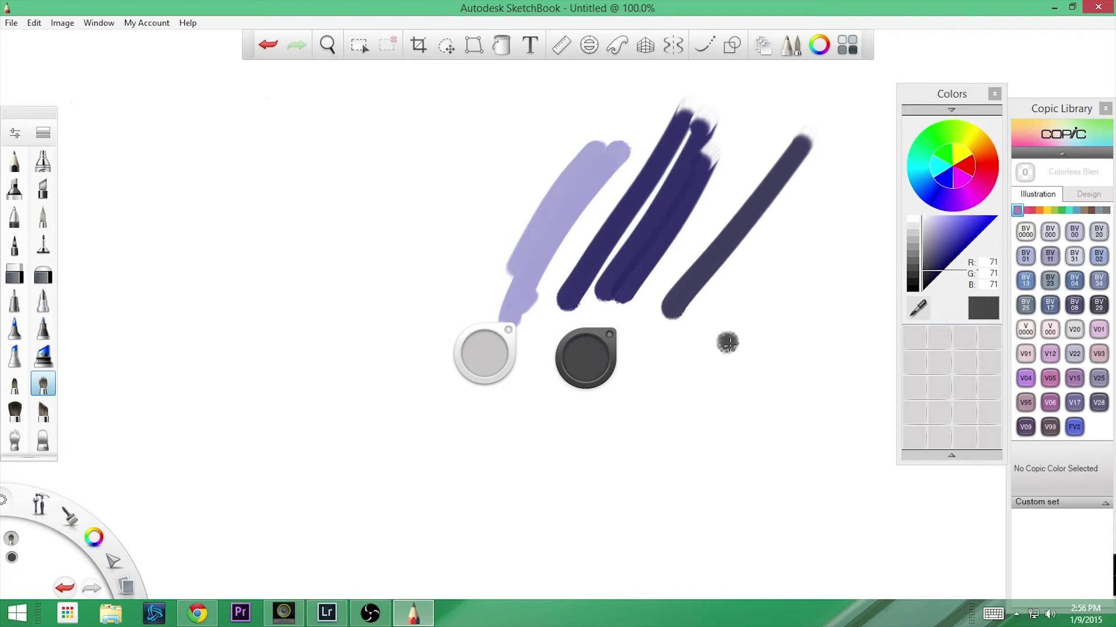
{"action": "left_click_drag", "start_coordinate": [693, 360], "coordinate": [837, 177]}
{"action": "left_click_drag", "start_coordinate": [762, 307], "coordinate": [690, 421]}
Paint light grey and purple-grey diagonal strokes across the lower left.
{"action": "left_click_drag", "start_coordinate": [588, 361], "coordinate": [591, 361]}
{"action": "left_click_drag", "start_coordinate": [662, 388], "coordinate": [510, 514]}
{"action": "left_click_drag", "start_coordinate": [539, 439], "coordinate": [394, 532]}
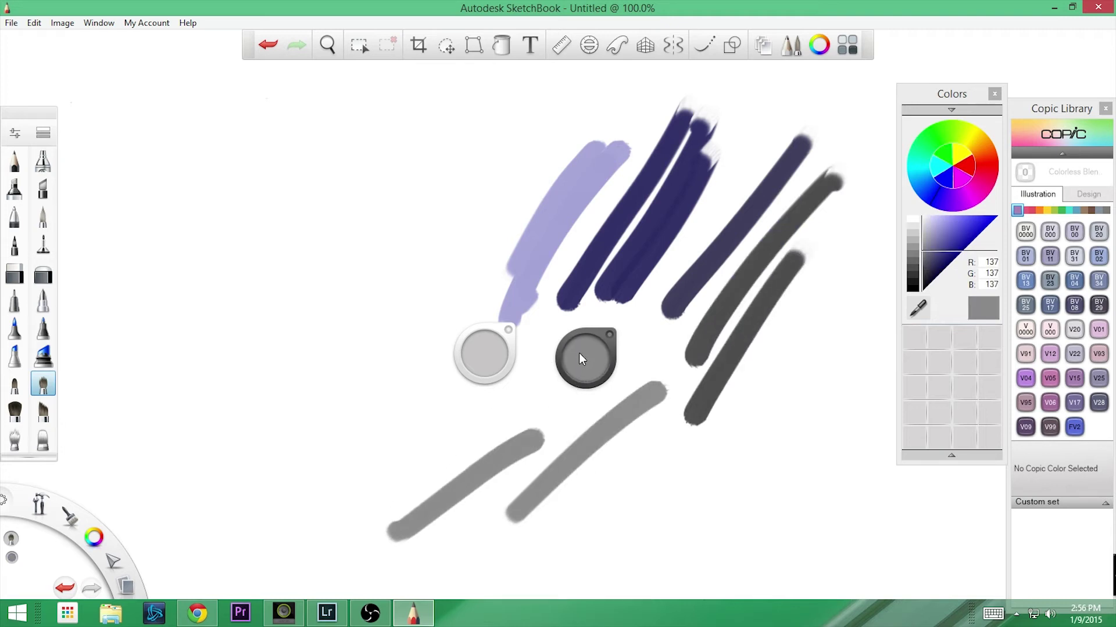
{"action": "left_click_drag", "start_coordinate": [578, 353], "coordinate": [590, 356]}
{"action": "left_click_drag", "start_coordinate": [526, 391], "coordinate": [376, 495]}
{"action": "left_click_drag", "start_coordinate": [465, 414], "coordinate": [328, 500]}
{"action": "left_click_drag", "start_coordinate": [490, 353], "coordinate": [490, 353]}
{"action": "mouse_move", "coordinate": [430, 300]}
{"action": "left_mouse_down"}
{"action": "mouse_move", "coordinate": [311, 442]}
{"action": "mouse_move", "coordinate": [319, 481]}
{"action": "left_mouse_up"}
Add translucent purple strokes, then set solid blue RGB 29,29,180 with brush size 5.1.
{"action": "left_click_drag", "start_coordinate": [485, 346], "coordinate": [484, 346]}
{"action": "mouse_move", "coordinate": [416, 189]}
{"action": "left_mouse_down"}
{"action": "mouse_move", "coordinate": [322, 328]}
{"action": "mouse_move", "coordinate": [345, 372]}
{"action": "left_mouse_up"}
{"action": "mouse_move", "coordinate": [317, 299]}
{"action": "left_mouse_down"}
{"action": "mouse_move", "coordinate": [293, 400]}
{"action": "mouse_move", "coordinate": [519, 134]}
{"action": "left_mouse_up"}
{"action": "left_click", "coordinate": [458, 282]}
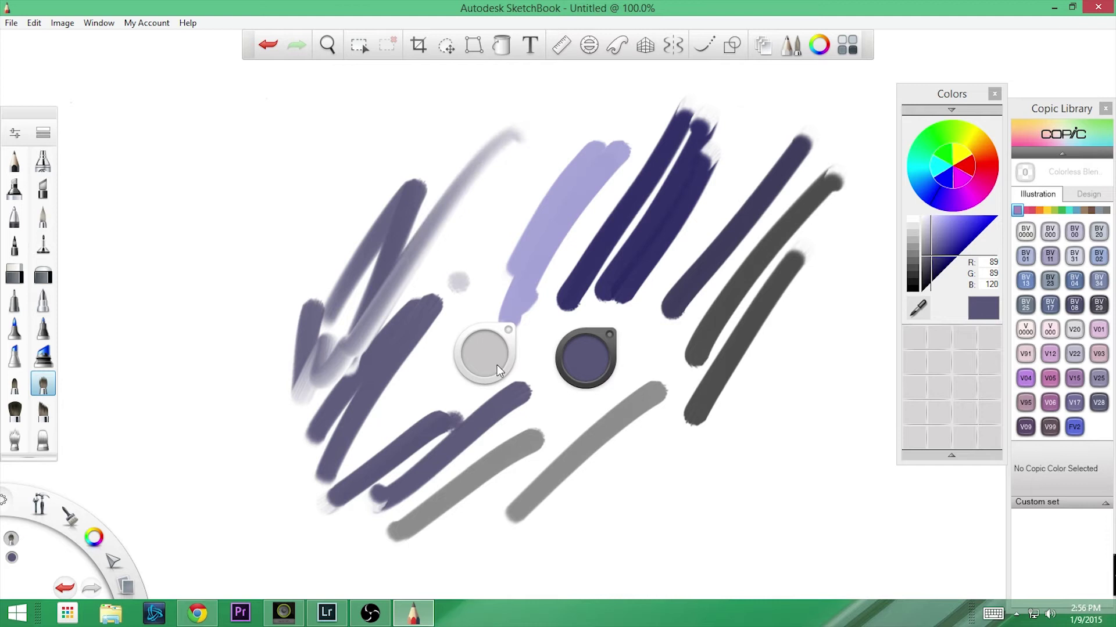
{"action": "left_click_drag", "start_coordinate": [498, 371], "coordinate": [483, 355]}
{"action": "left_click_drag", "start_coordinate": [601, 330], "coordinate": [185, 190]}
{"action": "mouse_move", "coordinate": [500, 349]}
{"action": "left_mouse_down"}
{"action": "mouse_move", "coordinate": [486, 338]}
{"action": "mouse_move", "coordinate": [438, 354]}
{"action": "left_mouse_up"}
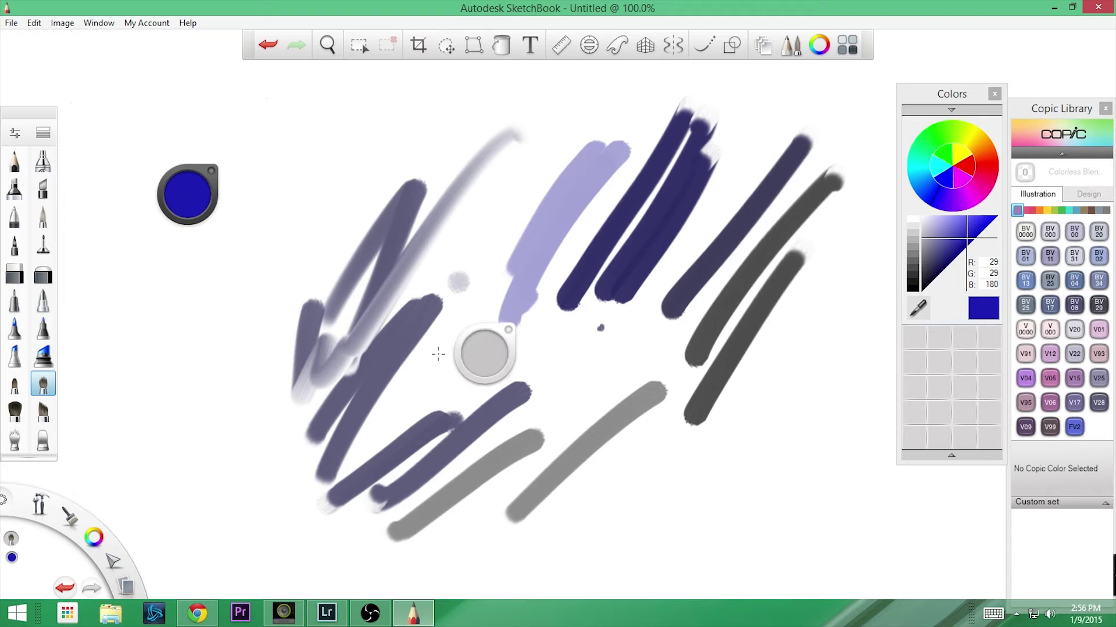
Enlarge a bristle brush and sweep broad blue strokes across the canvas, undoing the last one.
{"action": "left_click", "coordinate": [15, 411]}
{"action": "left_click_drag", "start_coordinate": [485, 353], "coordinate": [517, 354]}
{"action": "left_click", "coordinate": [639, 325]}
{"action": "mouse_move", "coordinate": [355, 137]}
{"action": "left_mouse_down"}
{"action": "mouse_move", "coordinate": [262, 348]}
{"action": "mouse_move", "coordinate": [325, 407]}
{"action": "mouse_move", "coordinate": [434, 166]}
{"action": "mouse_move", "coordinate": [489, 329]}
{"action": "mouse_move", "coordinate": [611, 499]}
{"action": "mouse_move", "coordinate": [570, 316]}
{"action": "mouse_move", "coordinate": [714, 317]}
{"action": "mouse_move", "coordinate": [767, 337]}
{"action": "left_mouse_up"}
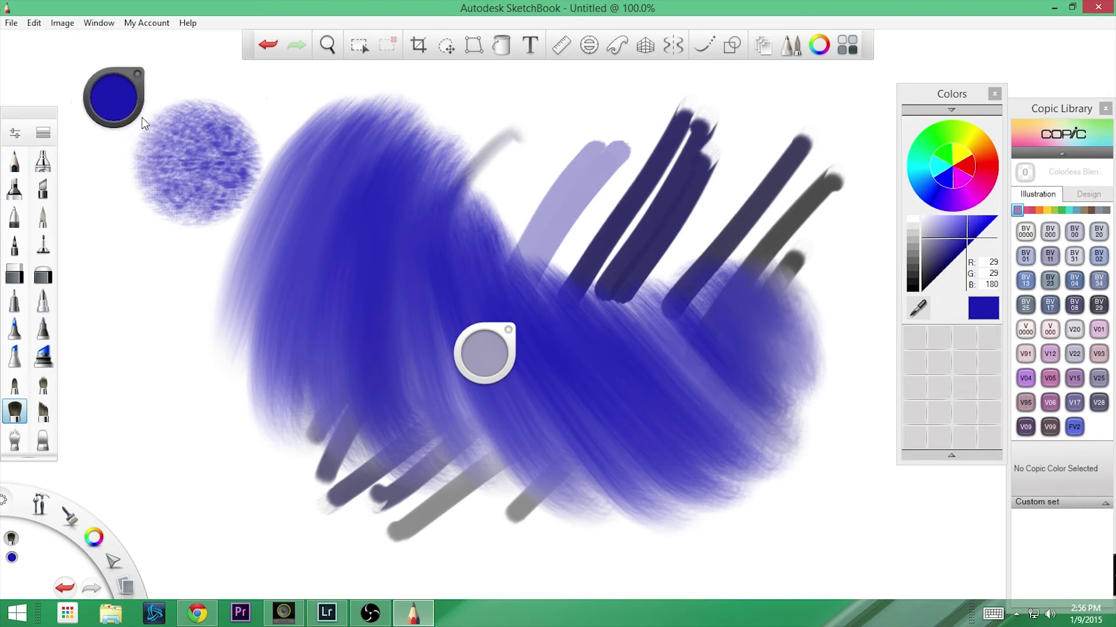
{"action": "left_click", "coordinate": [192, 58]}
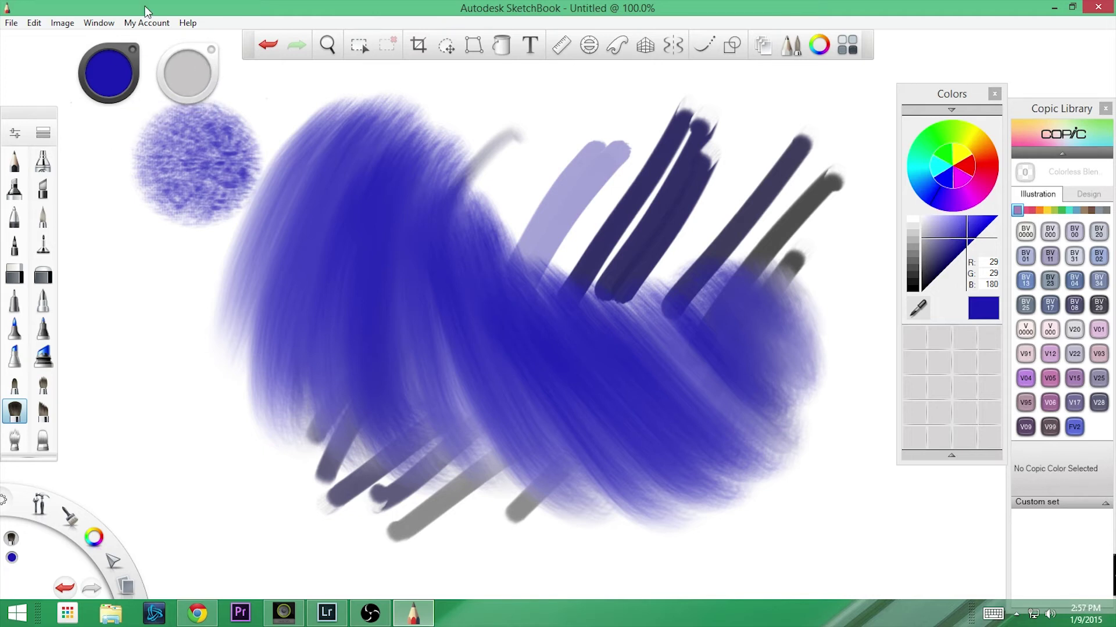
{"action": "left_click", "coordinate": [265, 45]}
Undo the recent strokes until only the lavender stroke remains.
{"action": "left_click", "coordinate": [266, 46]}
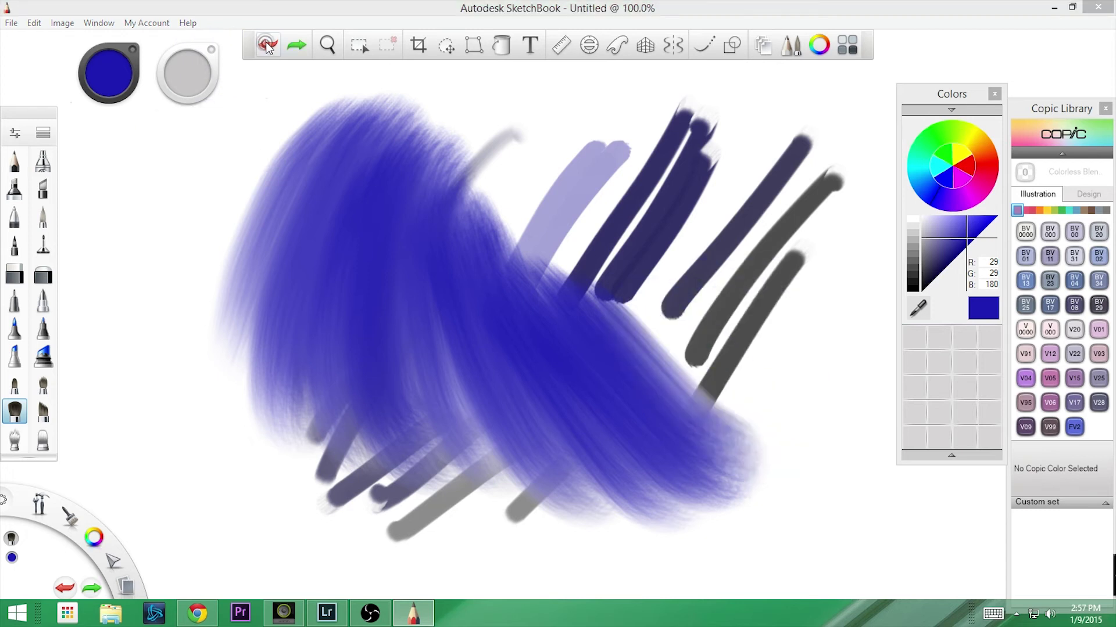
{"action": "left_click", "coordinate": [268, 45]}
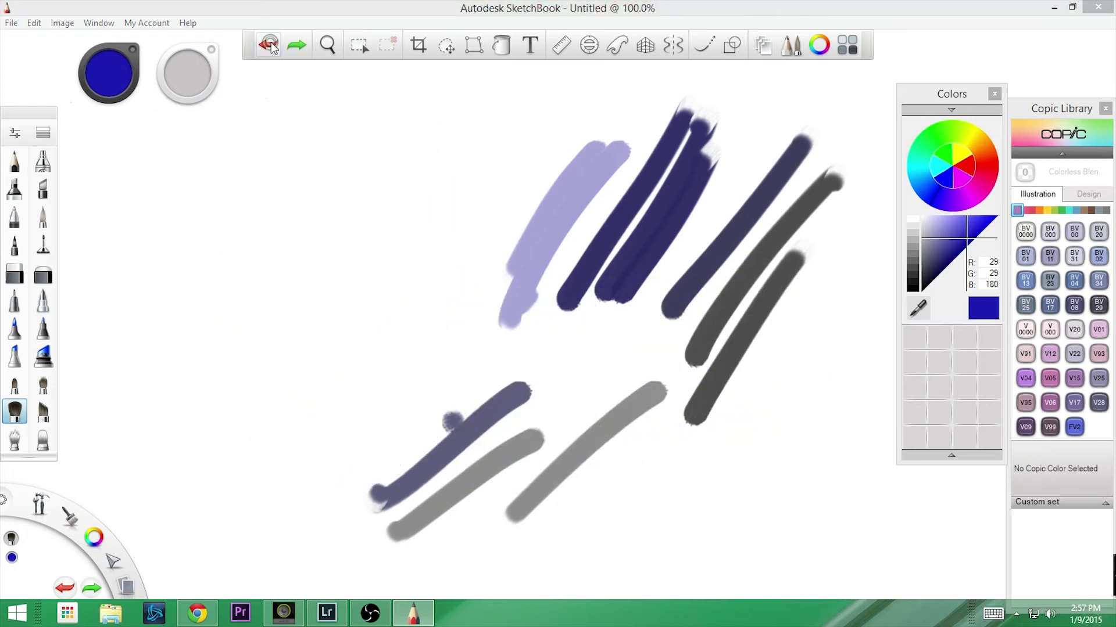
{"action": "left_click", "coordinate": [269, 46]}
{"action": "left_click", "coordinate": [270, 46]}
{"action": "left_click", "coordinate": [270, 46]}
{"action": "left_click", "coordinate": [268, 46]}
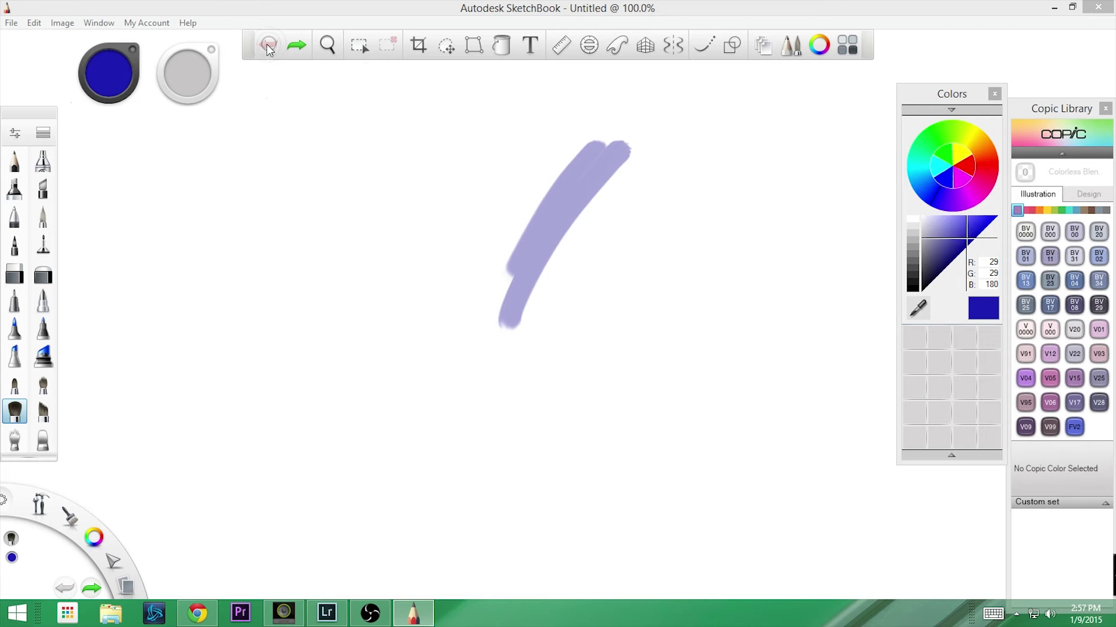
Pan the canvas, paint broad blue bristle strokes near the lavender stroke, then undo them.
{"action": "left_click", "coordinate": [327, 47]}
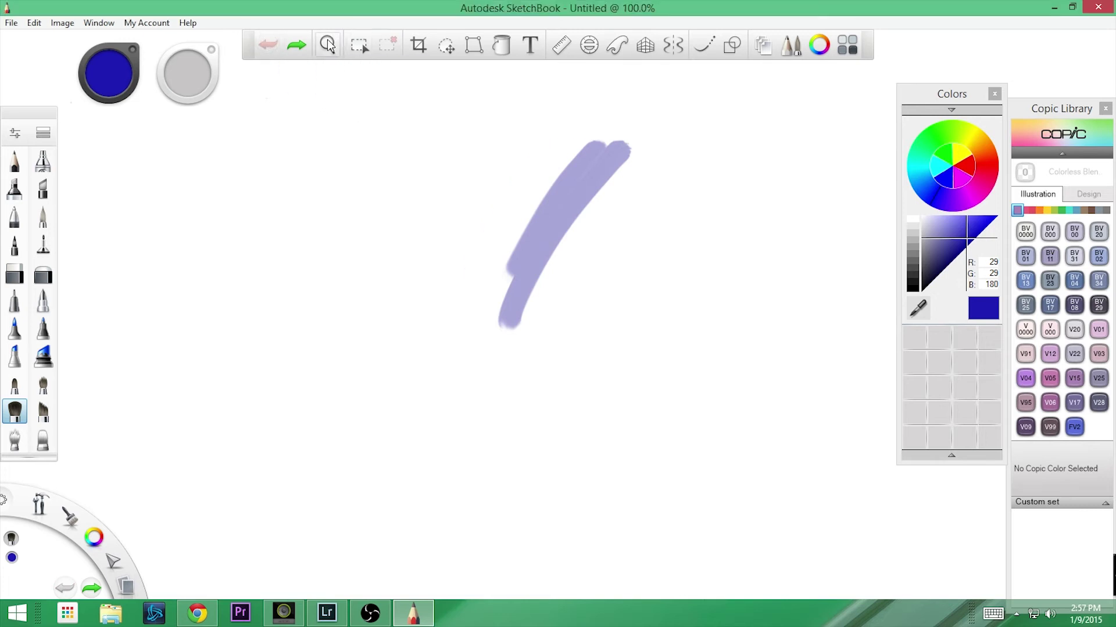
{"action": "left_click", "coordinate": [506, 263]}
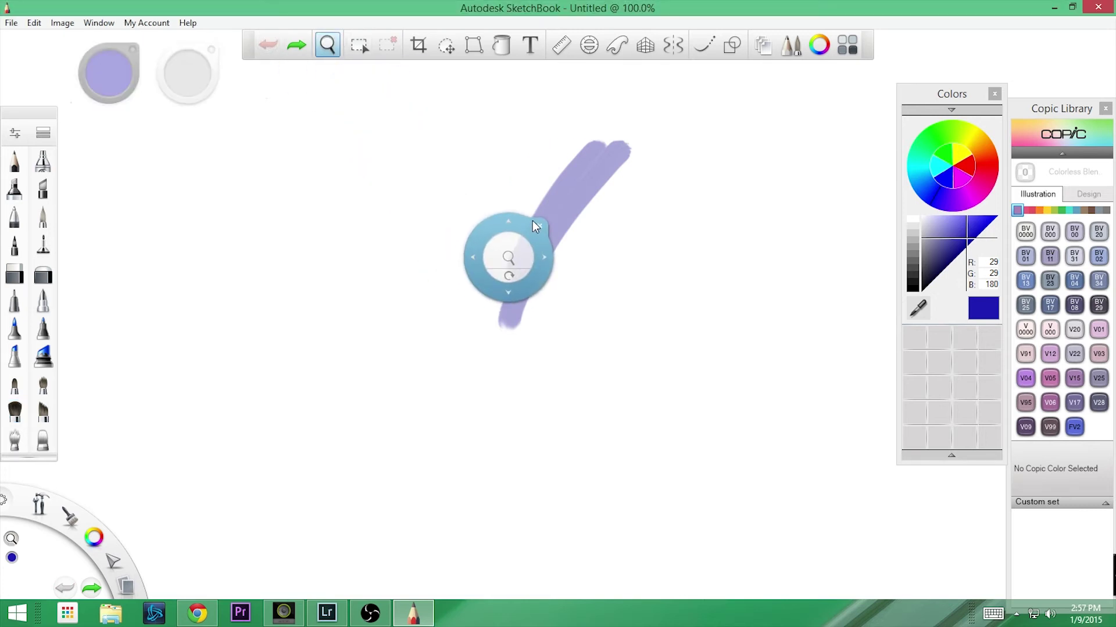
{"action": "mouse_move", "coordinate": [539, 235]}
{"action": "left_mouse_down"}
{"action": "mouse_move", "coordinate": [549, 237]}
{"action": "mouse_move", "coordinate": [457, 206]}
{"action": "mouse_move", "coordinate": [486, 229]}
{"action": "mouse_move", "coordinate": [444, 215]}
{"action": "mouse_move", "coordinate": [358, 79]}
{"action": "left_mouse_up"}
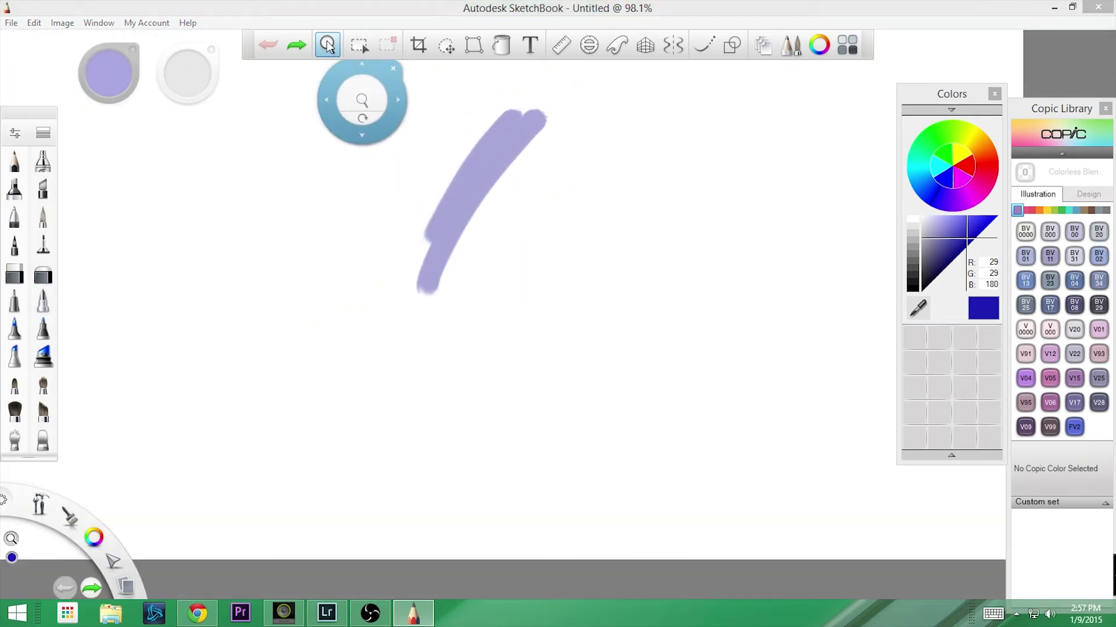
{"action": "left_click", "coordinate": [14, 411]}
{"action": "mouse_move", "coordinate": [426, 173]}
{"action": "left_mouse_down"}
{"action": "mouse_move", "coordinate": [448, 184]}
{"action": "mouse_move", "coordinate": [438, 174]}
{"action": "mouse_move", "coordinate": [436, 219]}
{"action": "mouse_move", "coordinate": [525, 316]}
{"action": "mouse_move", "coordinate": [436, 274]}
{"action": "mouse_move", "coordinate": [500, 352]}
{"action": "left_mouse_up"}
{"action": "key", "text": "ctrl+z"}
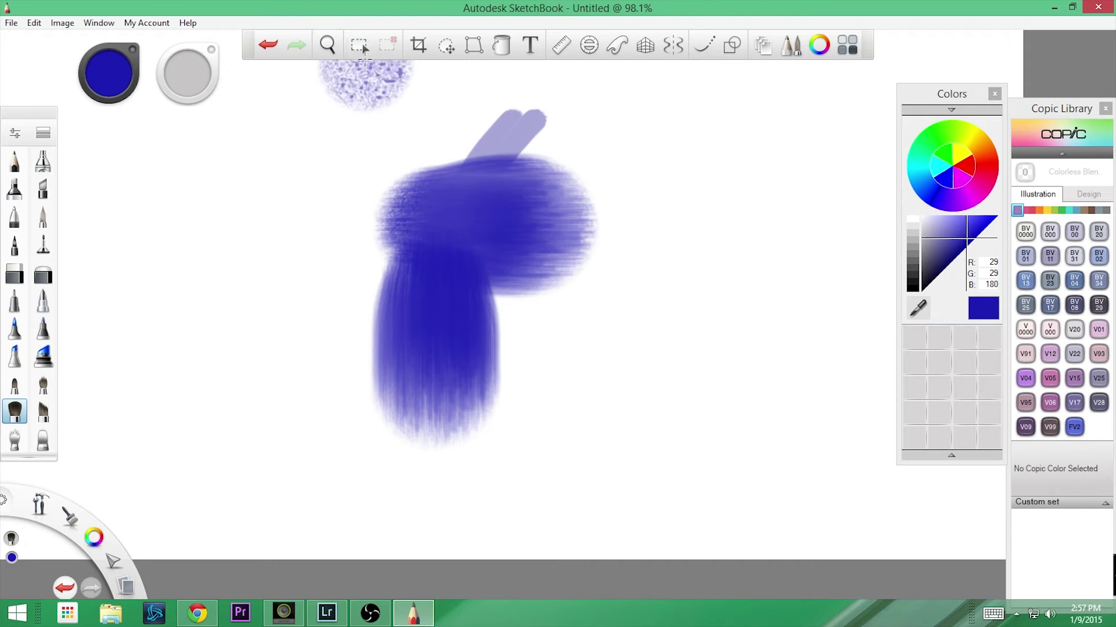
{"action": "left_click", "coordinate": [267, 46]}
{"action": "left_click", "coordinate": [267, 46]}
{"action": "left_click", "coordinate": [267, 46]}
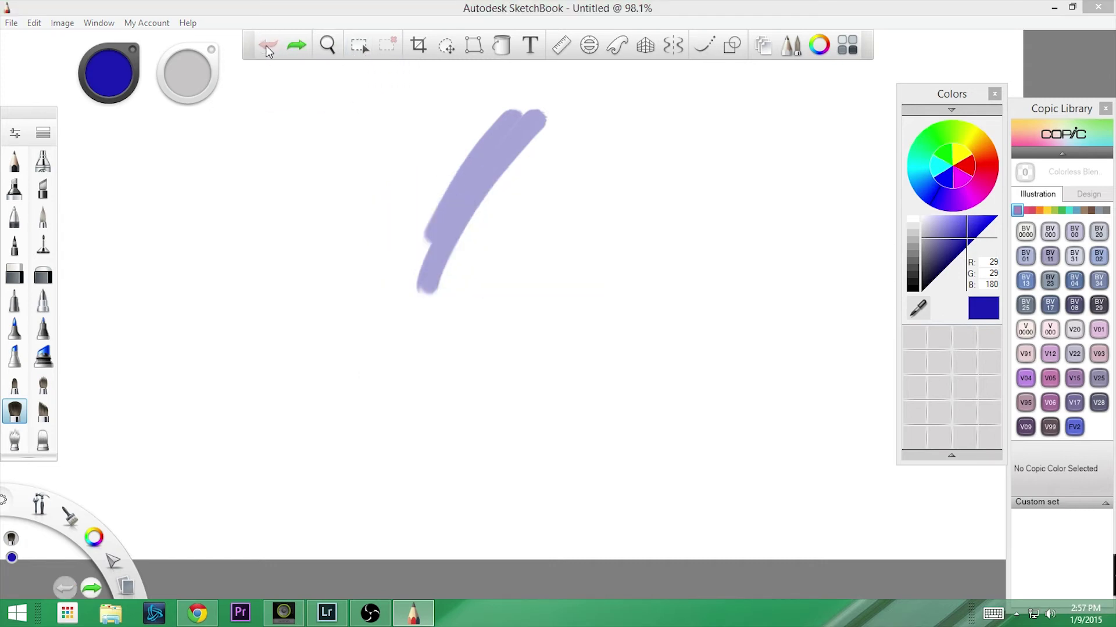
Select the lavender stroke with the Magic Wand, deselect it, and add a 45° ruler guide.
{"action": "left_click", "coordinate": [359, 48]}
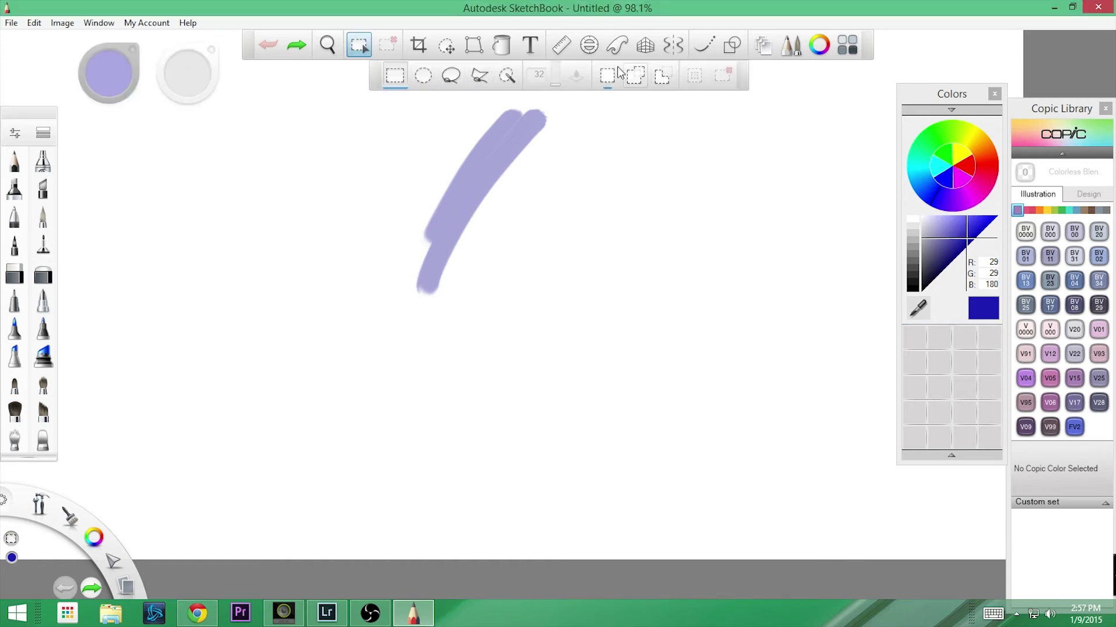
{"action": "left_click", "coordinate": [479, 159]}
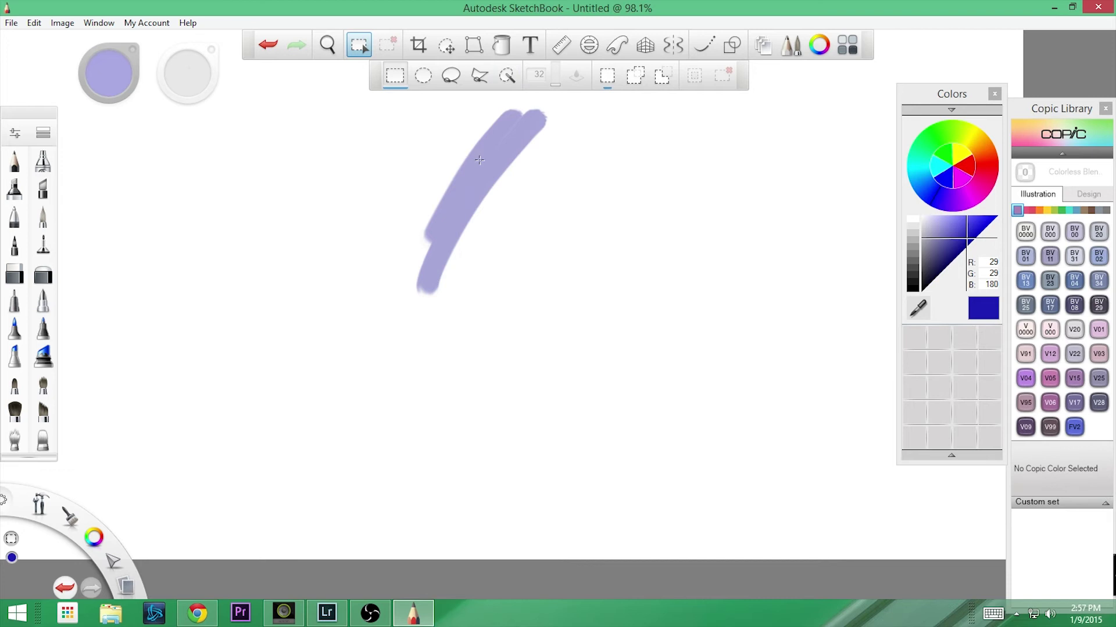
{"action": "left_click", "coordinate": [507, 77]}
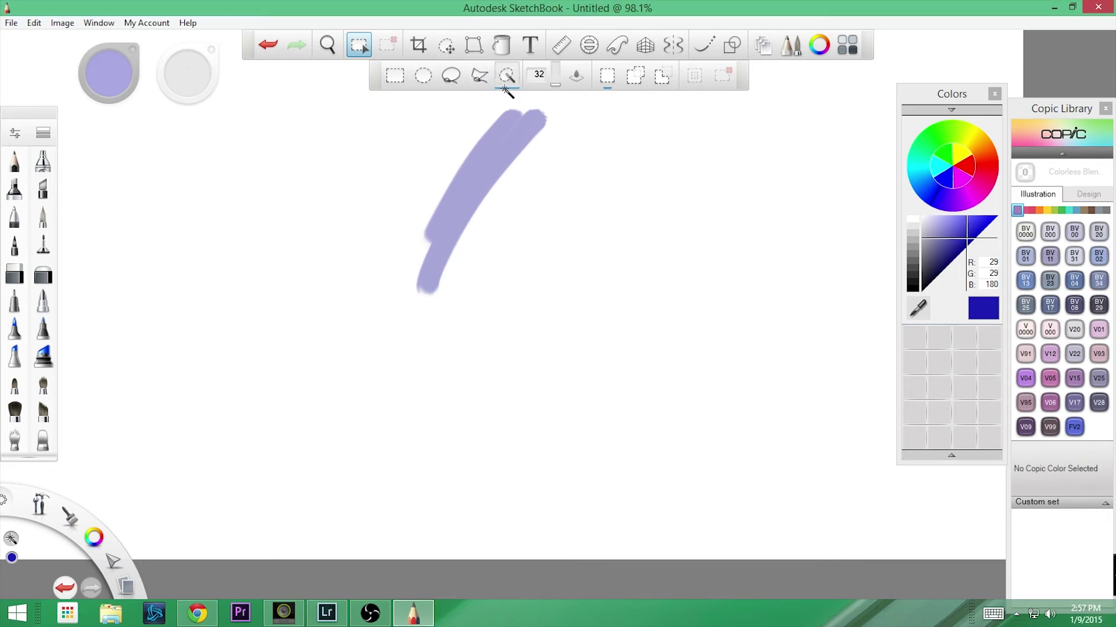
{"action": "left_click", "coordinate": [491, 147]}
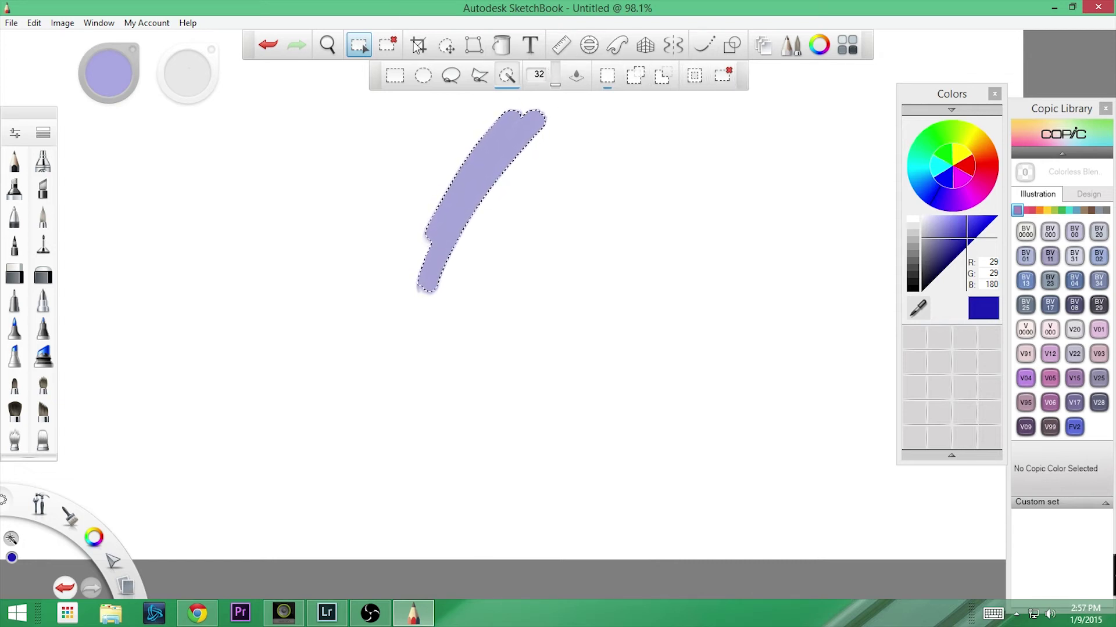
{"action": "left_click", "coordinate": [390, 49]}
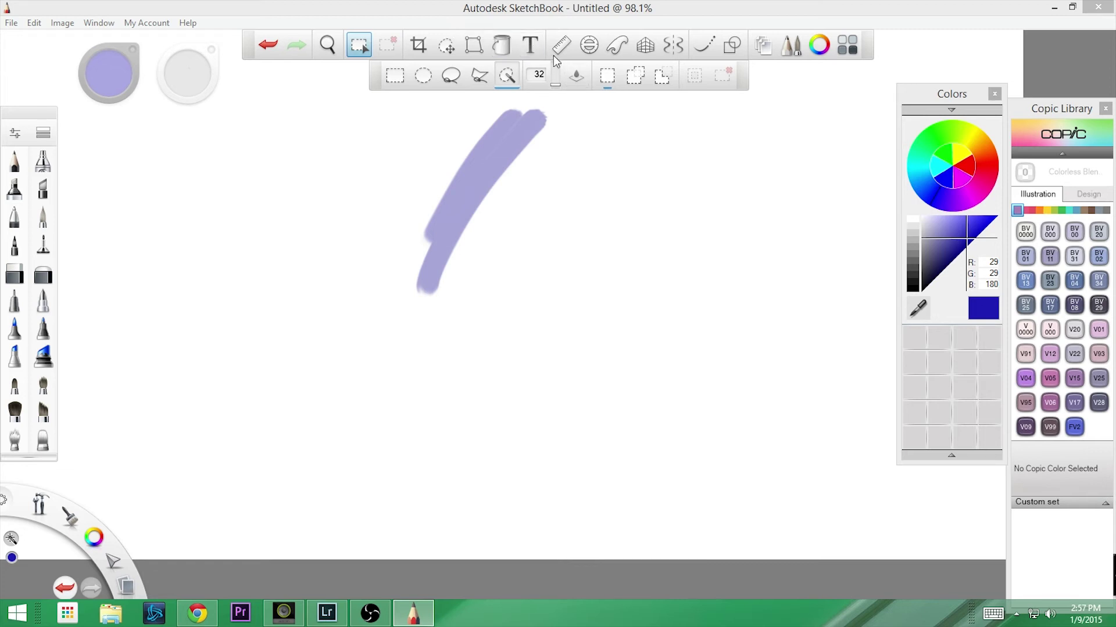
{"action": "left_click", "coordinate": [569, 49]}
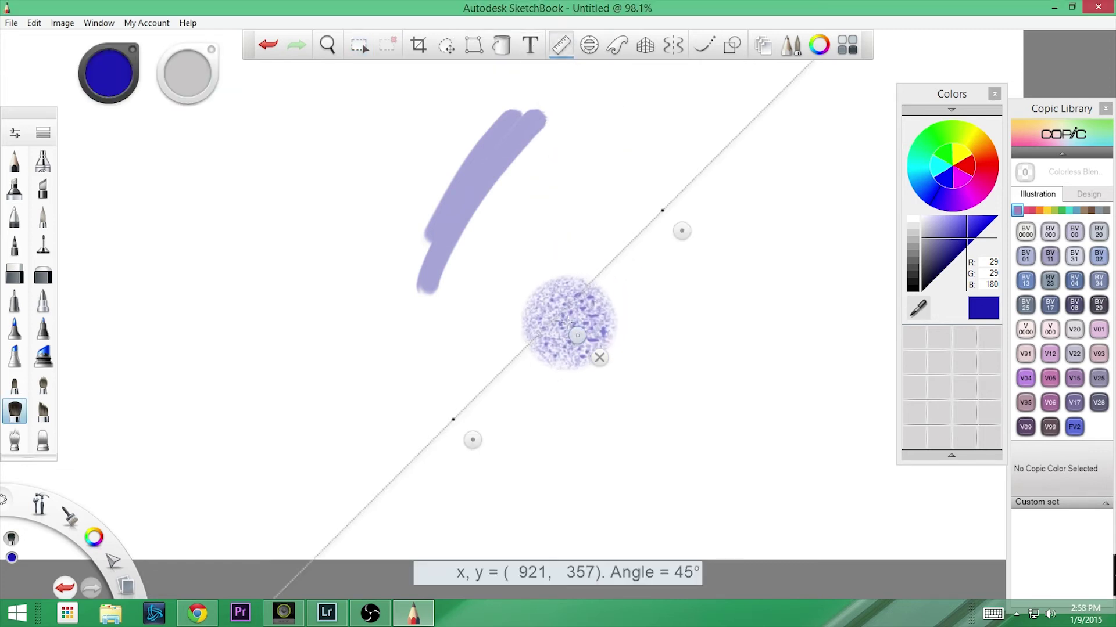
Draw pencil lines along the ruler guide at 45°, 70° and 47°.
{"action": "left_click", "coordinate": [14, 169]}
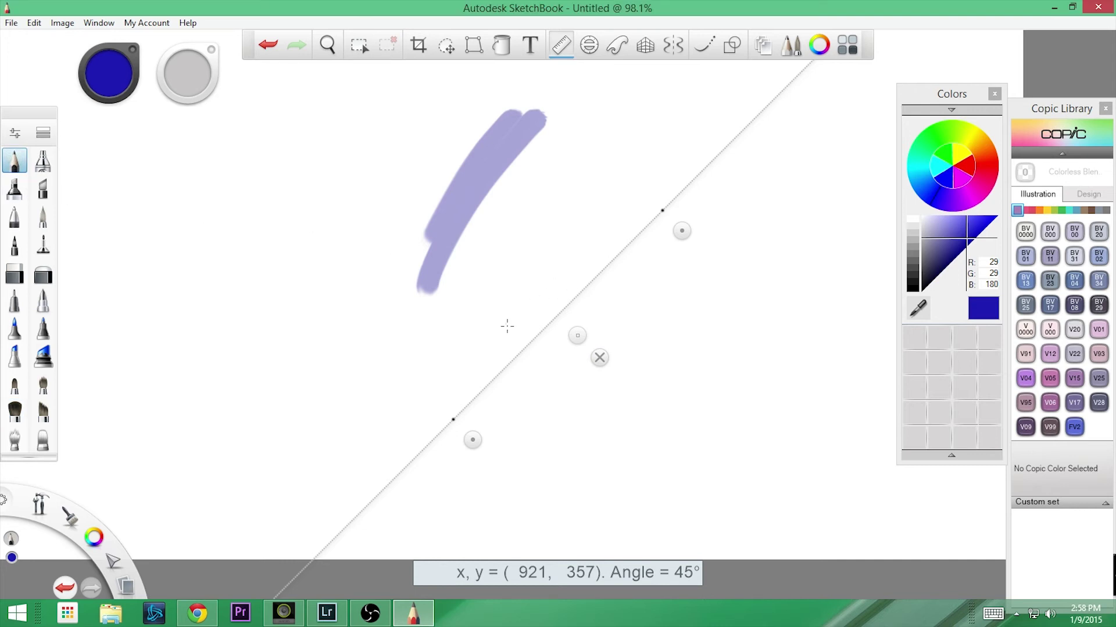
{"action": "mouse_move", "coordinate": [506, 326]}
{"action": "left_mouse_down"}
{"action": "mouse_move", "coordinate": [516, 337]}
{"action": "mouse_move", "coordinate": [679, 138]}
{"action": "left_mouse_up"}
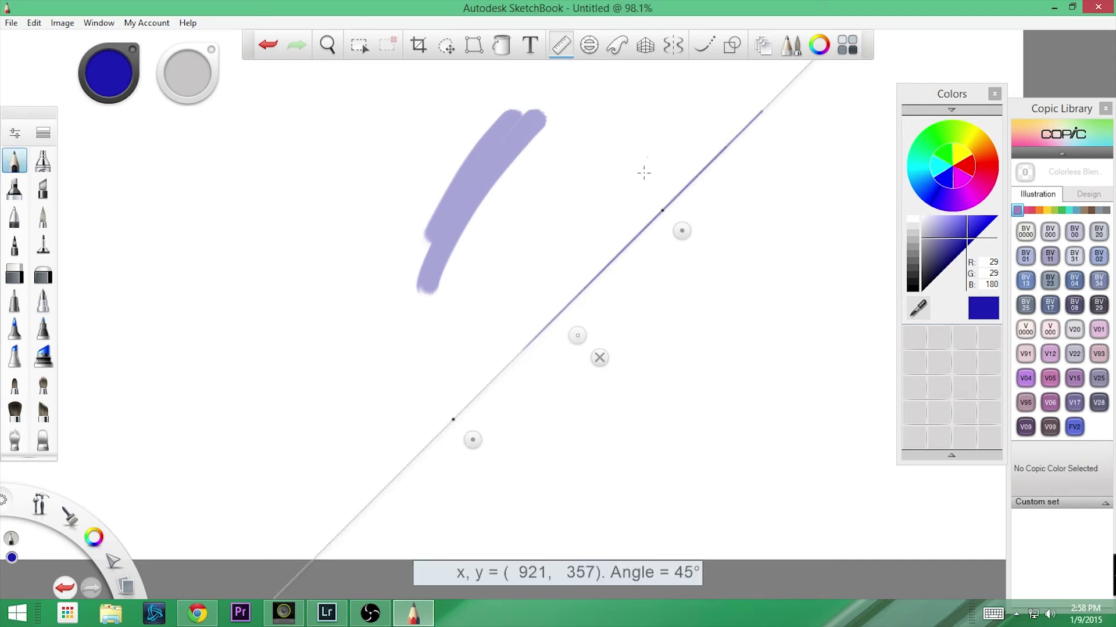
{"action": "left_click_drag", "start_coordinate": [637, 194], "coordinate": [521, 376]}
{"action": "mouse_move", "coordinate": [472, 439]}
{"action": "left_mouse_down"}
{"action": "mouse_move", "coordinate": [587, 438]}
{"action": "mouse_move", "coordinate": [598, 461]}
{"action": "mouse_move", "coordinate": [573, 460]}
{"action": "mouse_move", "coordinate": [613, 156]}
{"action": "left_mouse_up"}
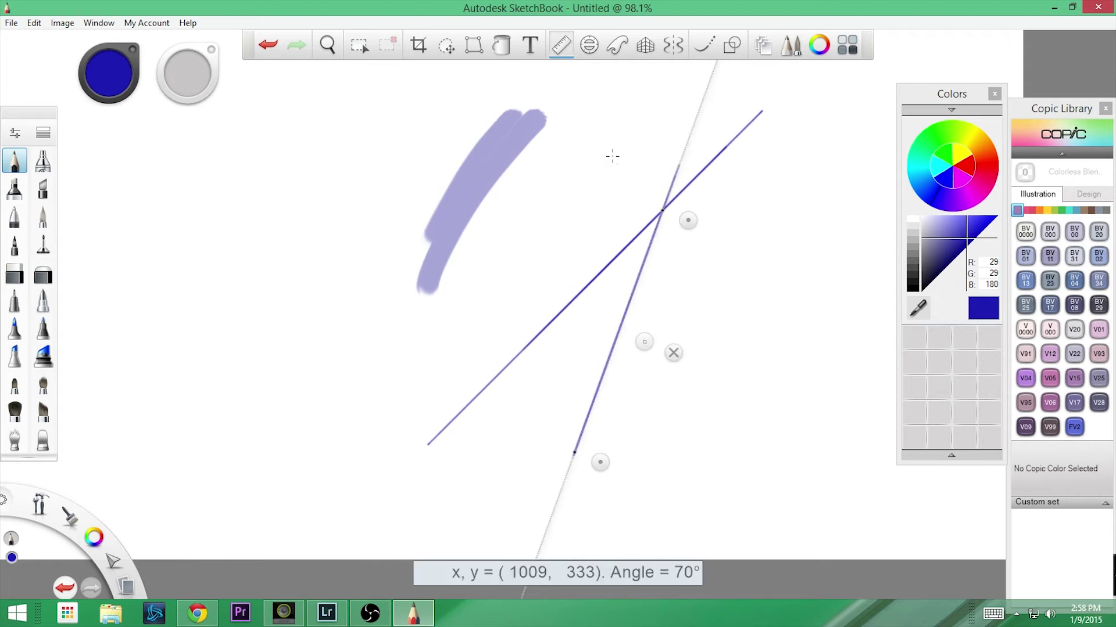
{"action": "mouse_move", "coordinate": [689, 219]}
{"action": "left_mouse_down"}
{"action": "mouse_move", "coordinate": [722, 267]}
{"action": "mouse_move", "coordinate": [692, 224]}
{"action": "mouse_move", "coordinate": [517, 448]}
{"action": "left_mouse_up"}
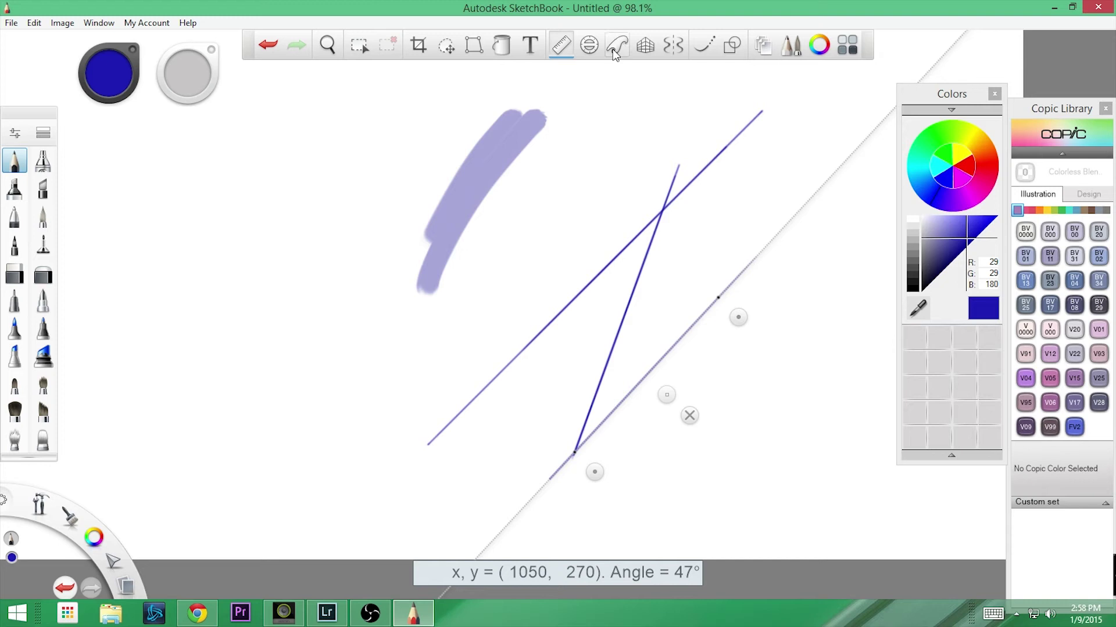
Trace an ellipse guide in pencil, reopening it to 37°.
{"action": "left_click", "coordinate": [589, 46]}
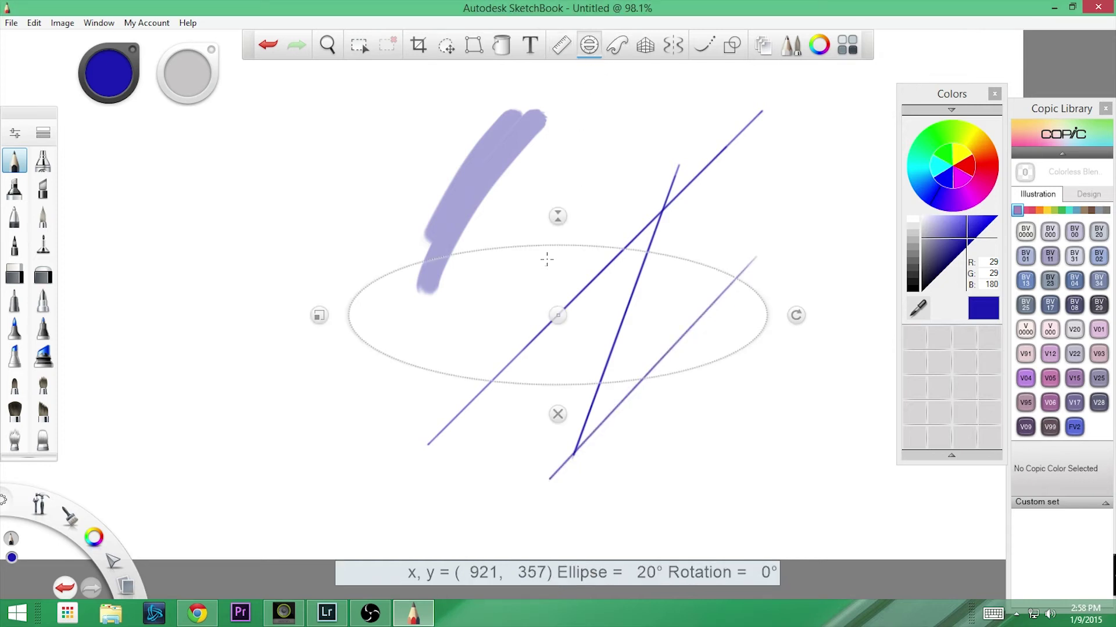
{"action": "mouse_move", "coordinate": [547, 259]}
{"action": "left_mouse_down"}
{"action": "mouse_move", "coordinate": [552, 242]}
{"action": "mouse_move", "coordinate": [538, 314]}
{"action": "left_mouse_up"}
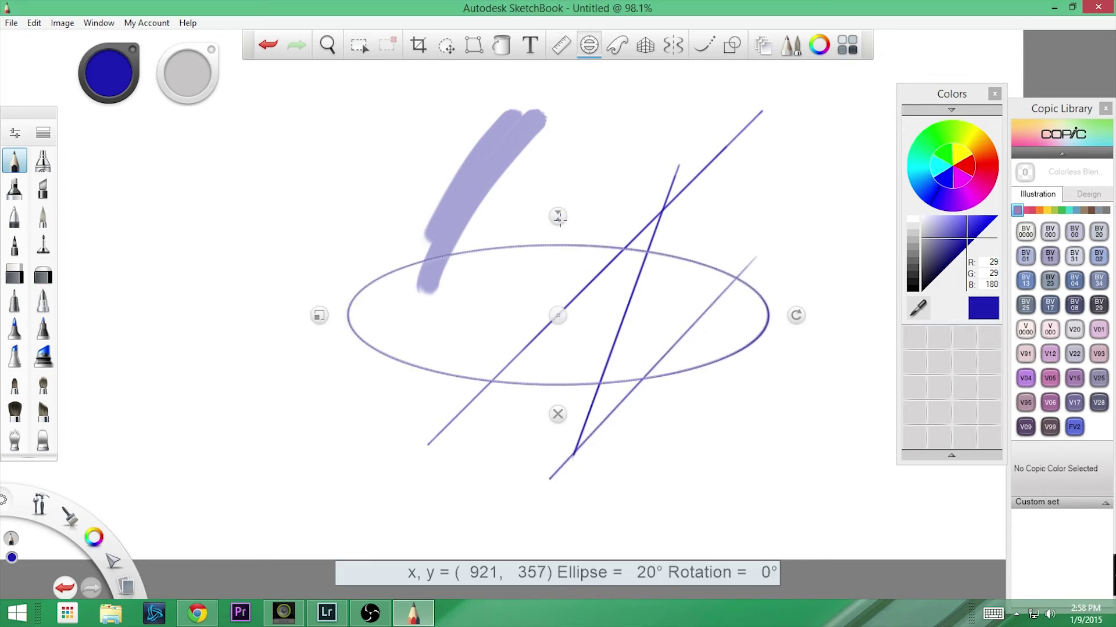
{"action": "left_click_drag", "start_coordinate": [558, 216], "coordinate": [568, 210]}
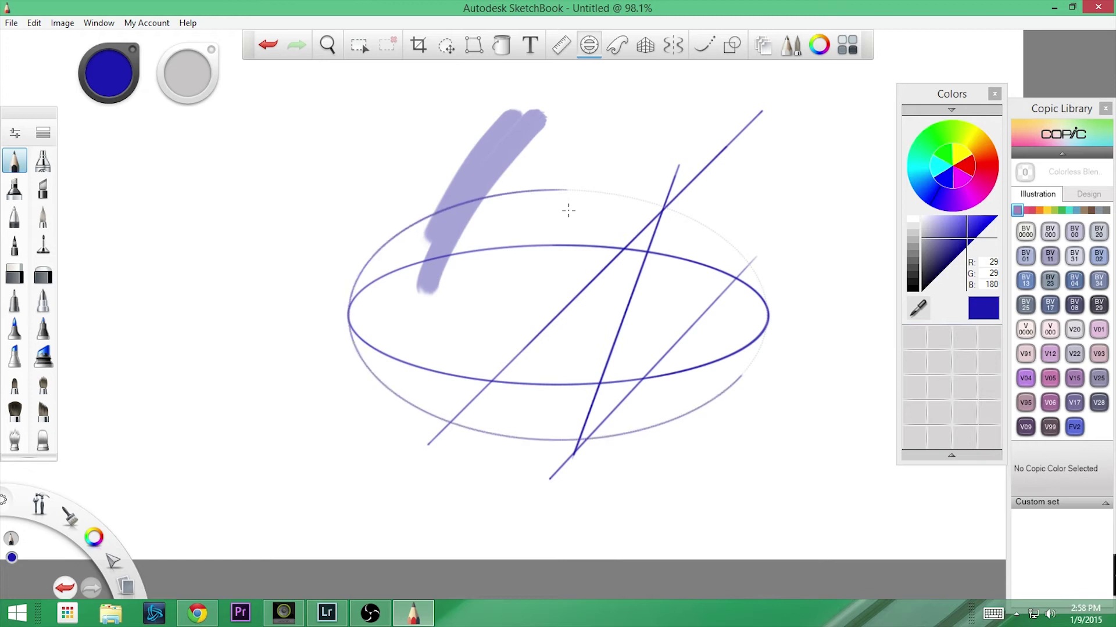
Trace the French curve guide and cycle through its curve shapes.
{"action": "left_click", "coordinate": [614, 47]}
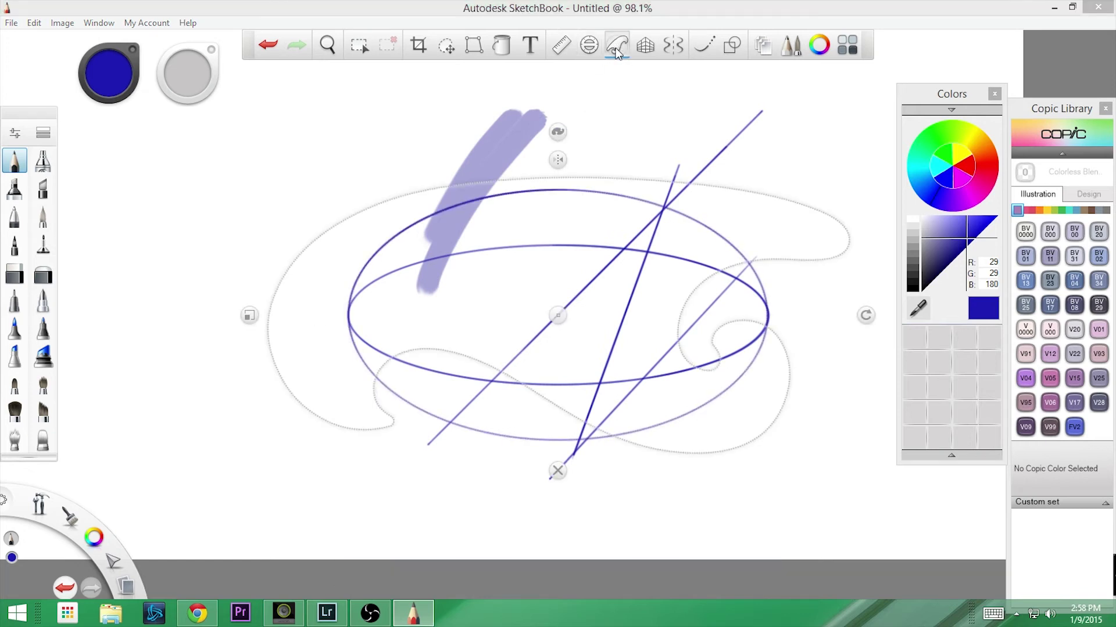
{"action": "mouse_move", "coordinate": [508, 175]}
{"action": "left_mouse_down"}
{"action": "mouse_move", "coordinate": [369, 208]}
{"action": "mouse_move", "coordinate": [277, 373]}
{"action": "mouse_move", "coordinate": [520, 381]}
{"action": "mouse_move", "coordinate": [679, 336]}
{"action": "mouse_move", "coordinate": [830, 259]}
{"action": "mouse_move", "coordinate": [572, 178]}
{"action": "mouse_move", "coordinate": [500, 182]}
{"action": "left_mouse_up"}
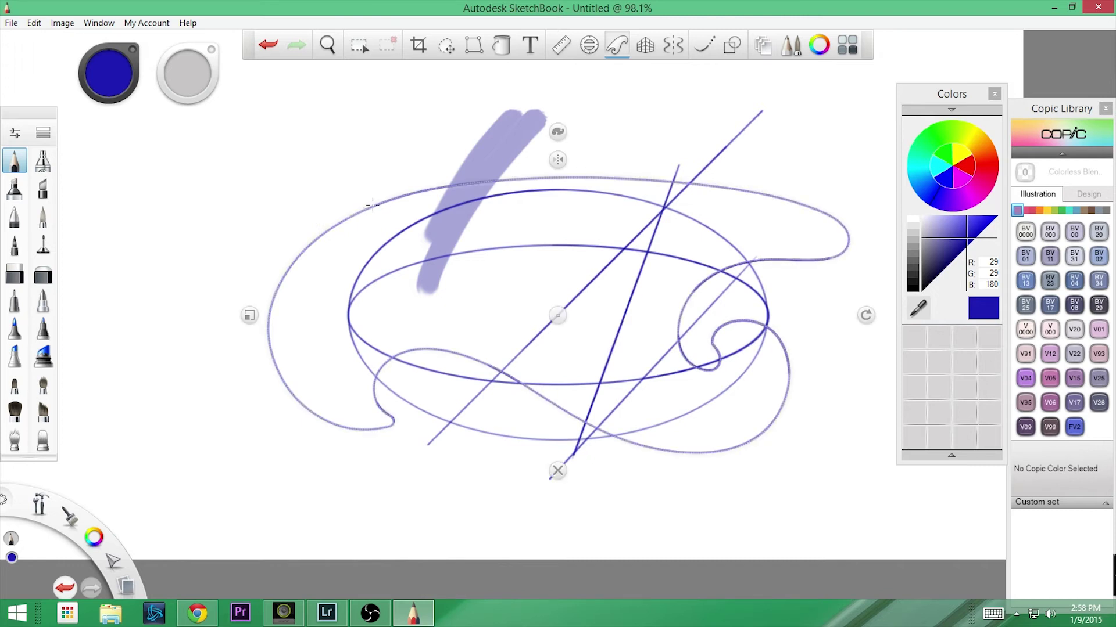
{"action": "left_click", "coordinate": [559, 131]}
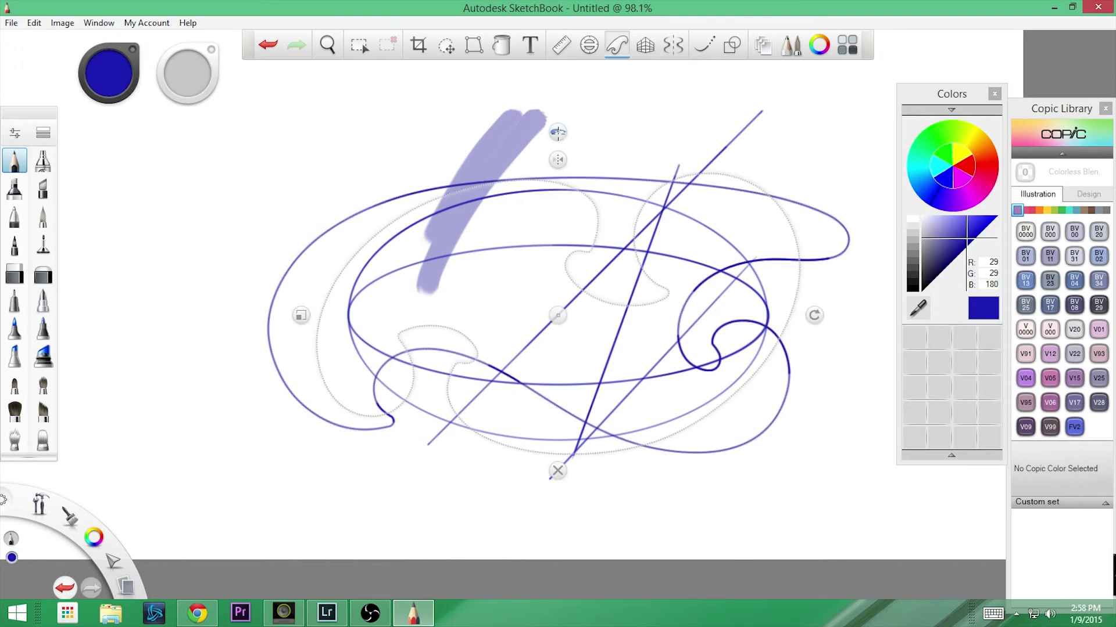
{"action": "left_click", "coordinate": [558, 131]}
{"action": "left_click", "coordinate": [558, 132]}
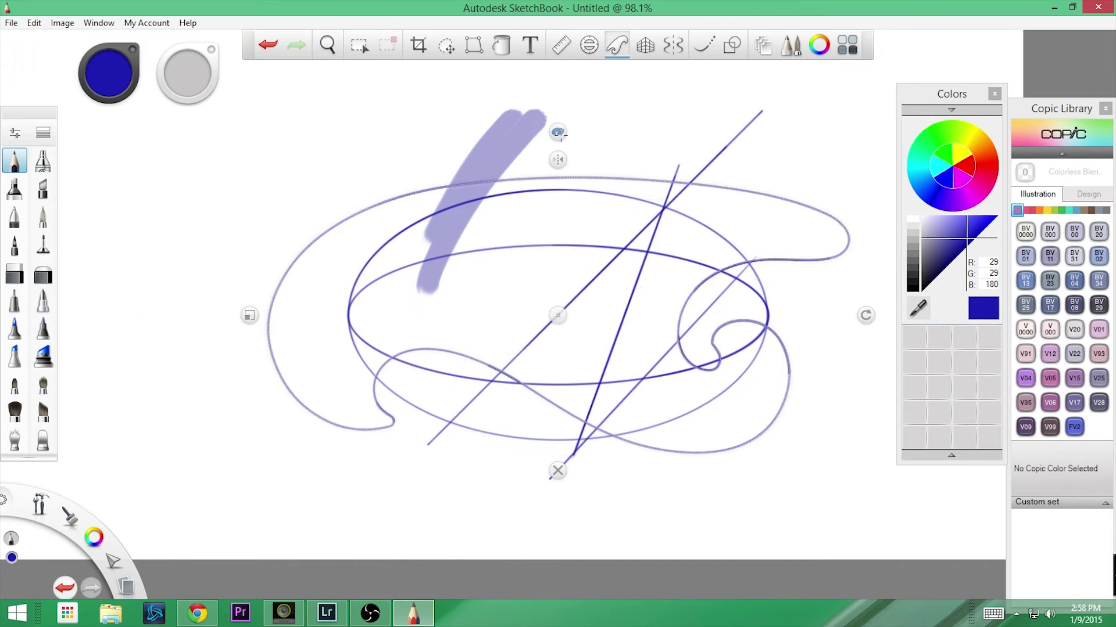
Undo the four guided pencil strokes.
{"action": "left_click", "coordinate": [266, 50]}
{"action": "left_click", "coordinate": [266, 50]}
{"action": "left_click", "coordinate": [267, 50]}
{"action": "left_click", "coordinate": [267, 50]}
{"action": "left_click", "coordinate": [267, 50]}
{"action": "left_click", "coordinate": [267, 51]}
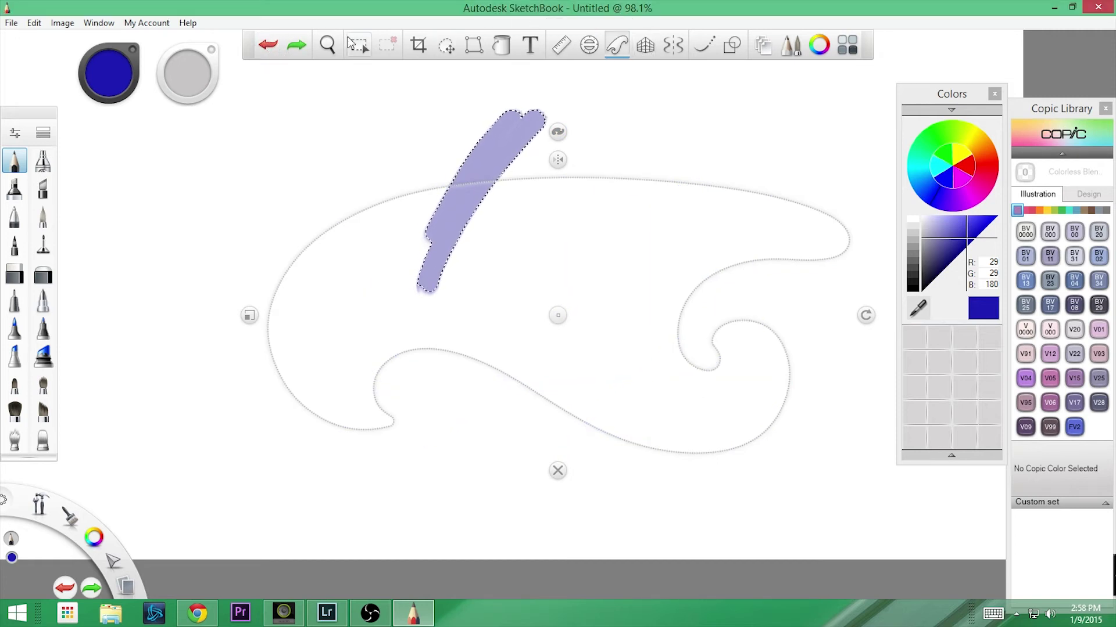
Turn on the perspective guide and deselect the purple stroke.
{"action": "left_click", "coordinate": [645, 47]}
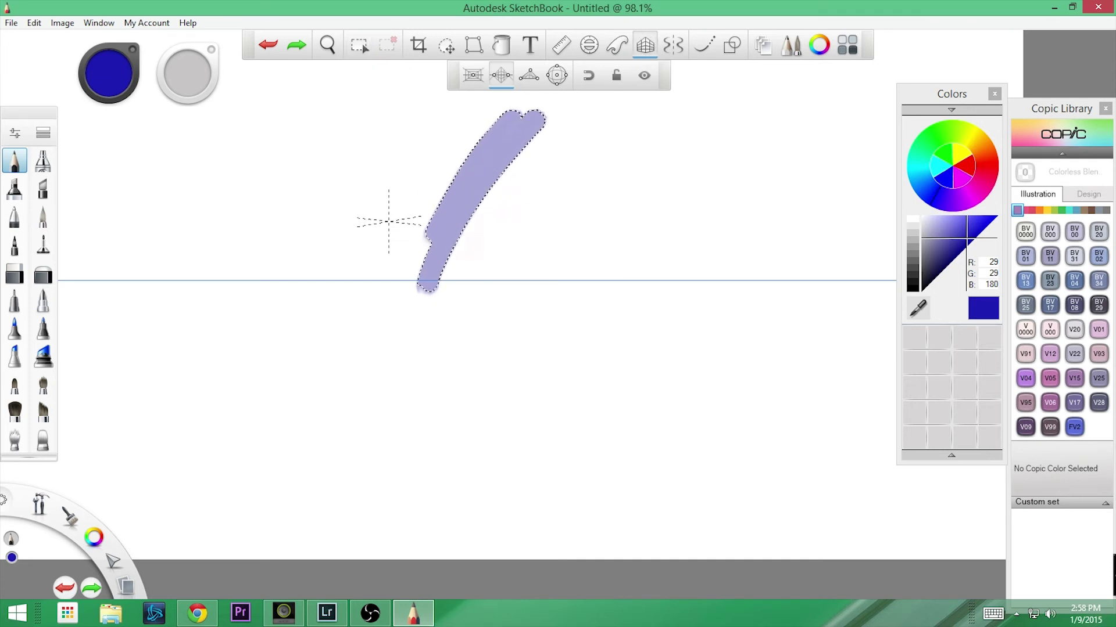
{"action": "left_click", "coordinate": [300, 149]}
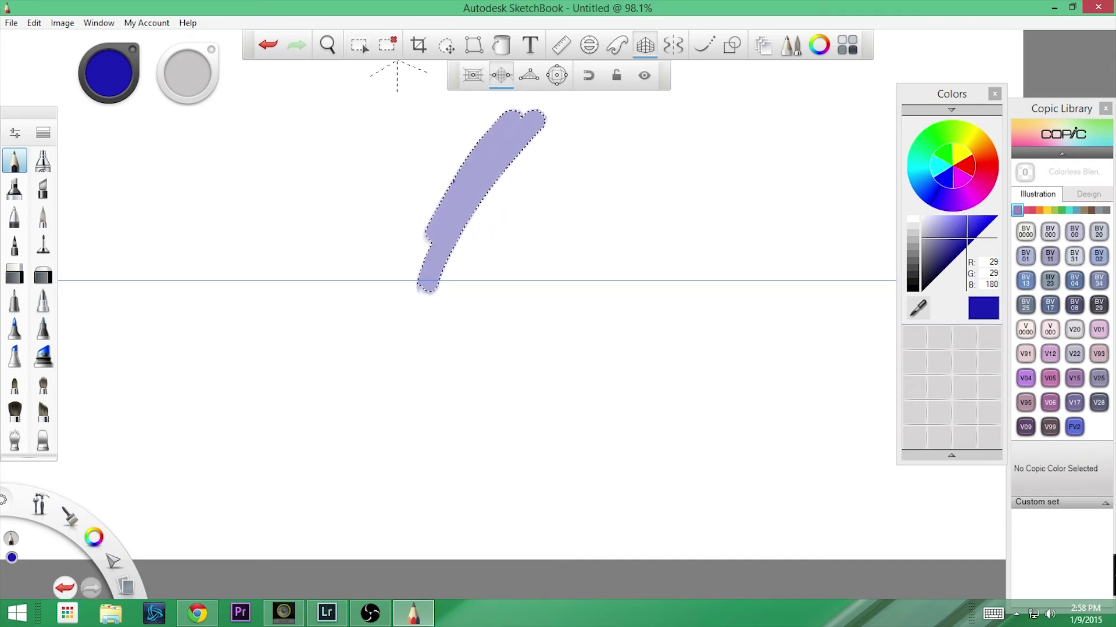
{"action": "key", "text": "ctrl+d"}
Sketch box edges snapped to the vanishing points: converging lines, verticals and a horizontal.
{"action": "left_click_drag", "start_coordinate": [344, 108], "coordinate": [568, 176]}
{"action": "left_click_drag", "start_coordinate": [406, 151], "coordinate": [199, 222]}
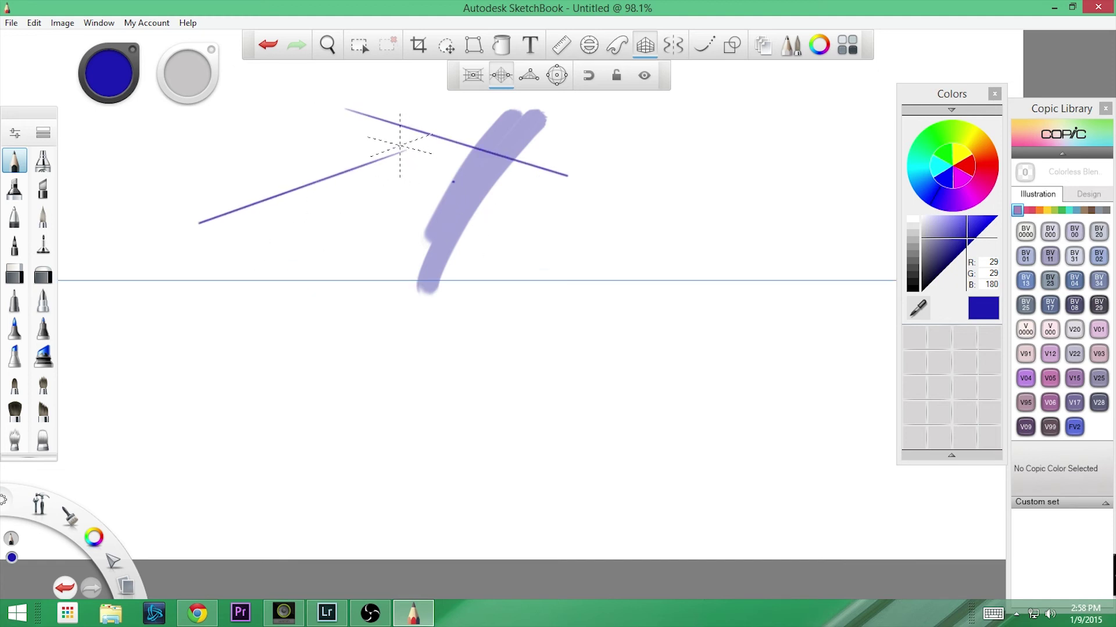
{"action": "left_click_drag", "start_coordinate": [405, 151], "coordinate": [405, 300]}
{"action": "left_click_drag", "start_coordinate": [347, 109], "coordinate": [349, 394]}
{"action": "left_click_drag", "start_coordinate": [349, 295], "coordinate": [349, 296]}
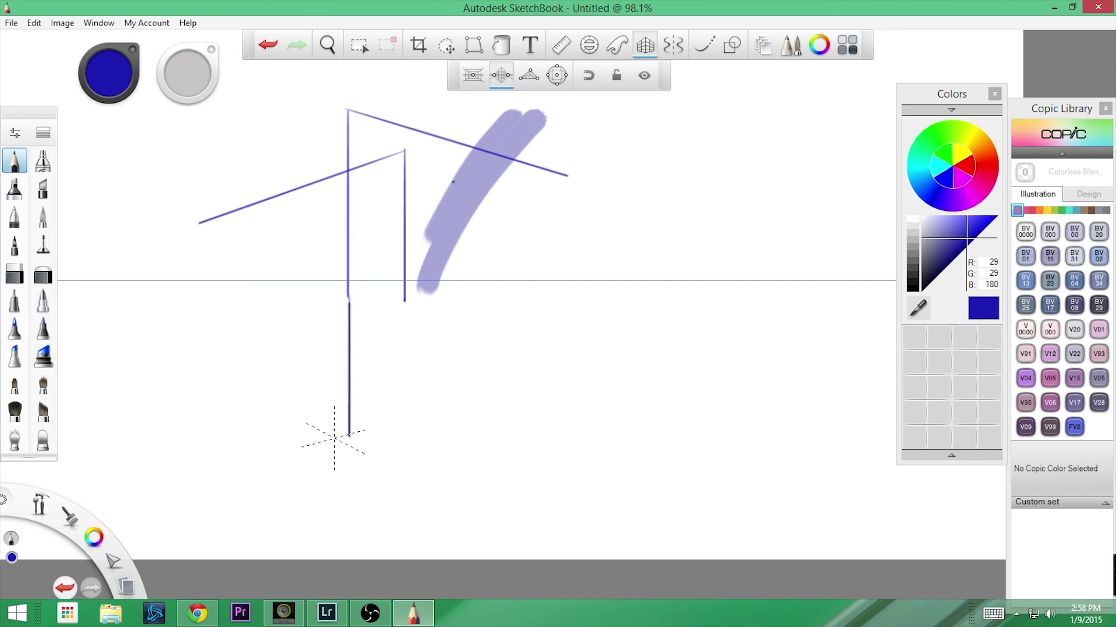
{"action": "left_click_drag", "start_coordinate": [348, 437], "coordinate": [188, 357]}
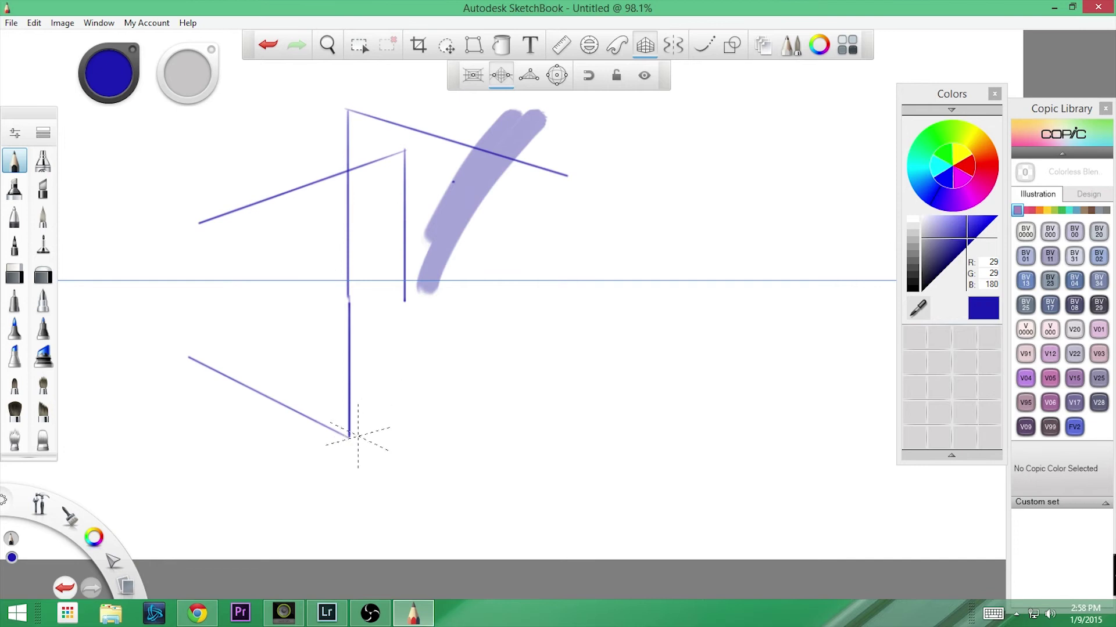
{"action": "left_click_drag", "start_coordinate": [356, 439], "coordinate": [605, 368]}
{"action": "left_click_drag", "start_coordinate": [358, 365], "coordinate": [634, 324]}
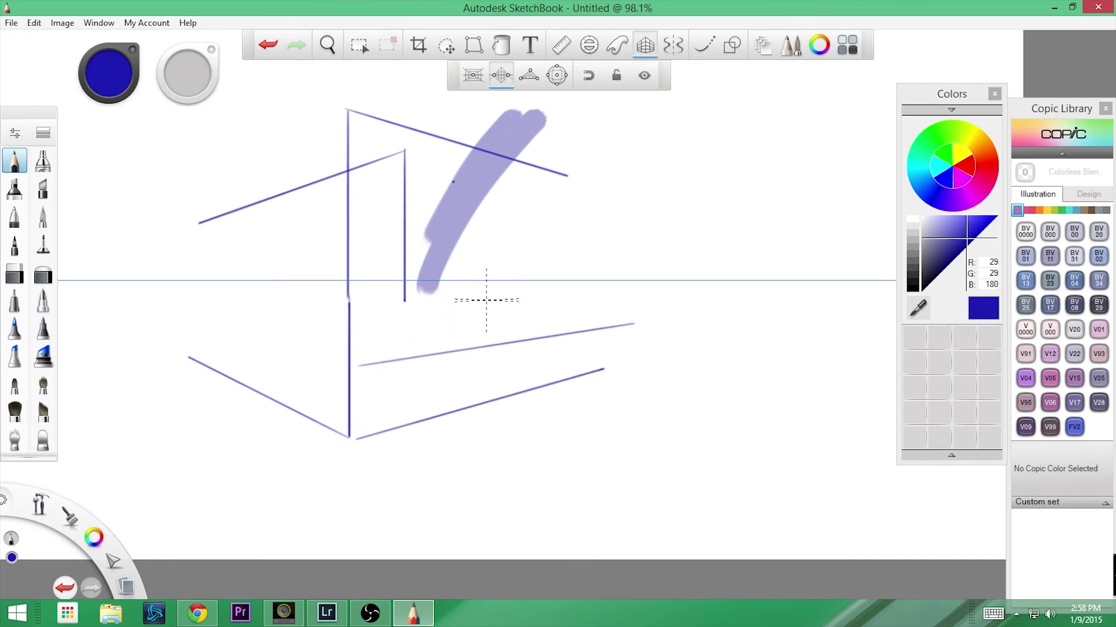
{"action": "left_click_drag", "start_coordinate": [487, 295], "coordinate": [184, 286]}
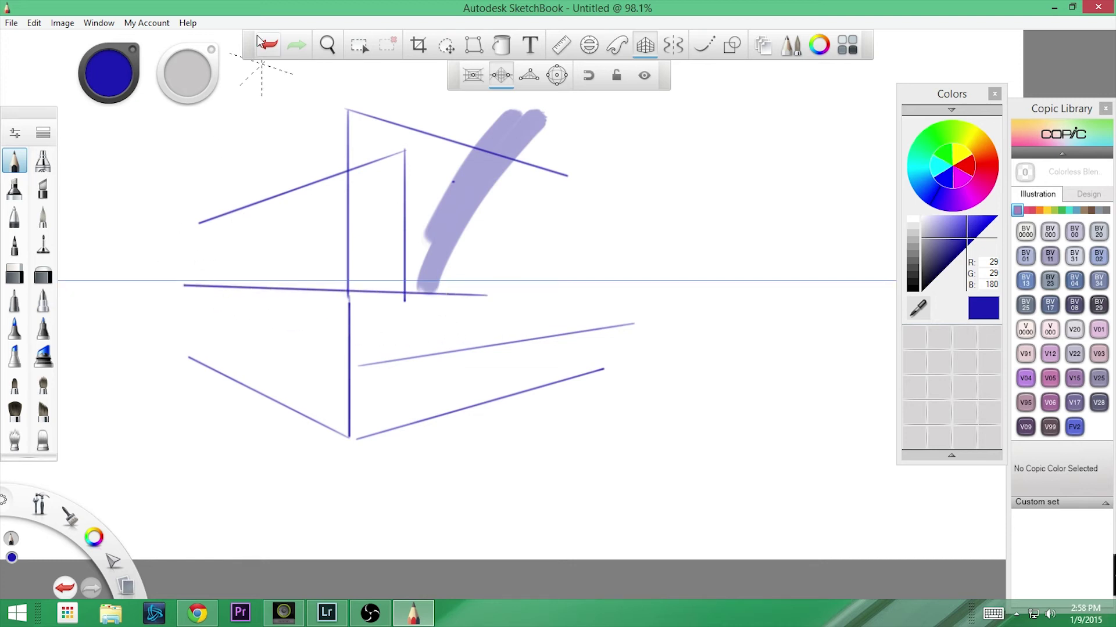
{"action": "left_click", "coordinate": [328, 45]}
Zoom out, return to the pencil with the perspective guide, and draw long horizon lines.
{"action": "left_click_drag", "start_coordinate": [460, 233], "coordinate": [288, 65]}
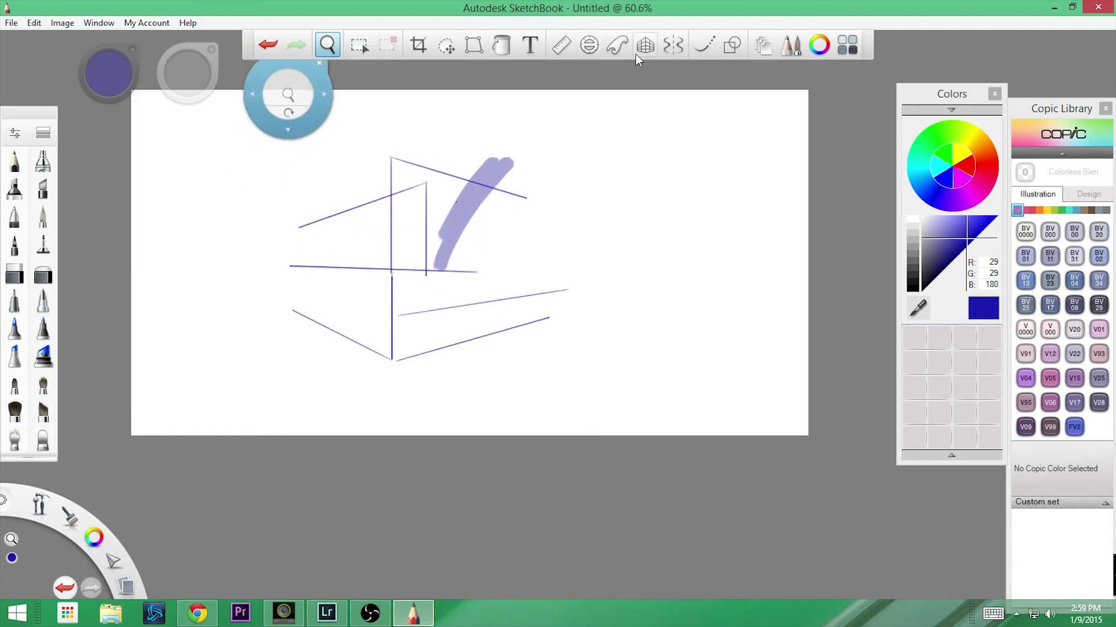
{"action": "left_click", "coordinate": [14, 160]}
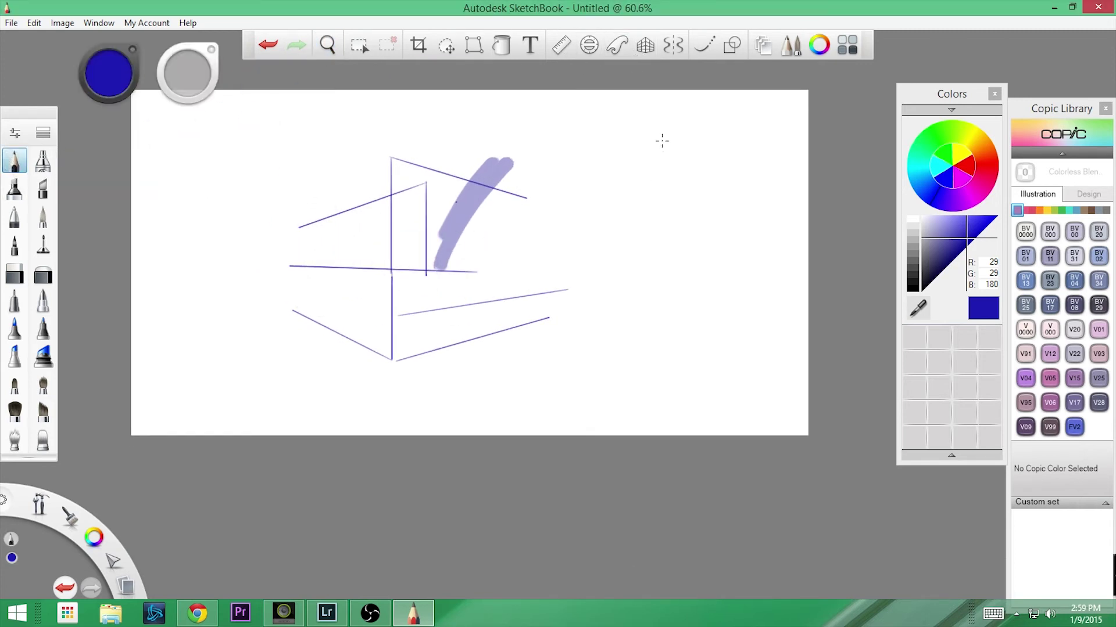
{"action": "left_click", "coordinate": [647, 46]}
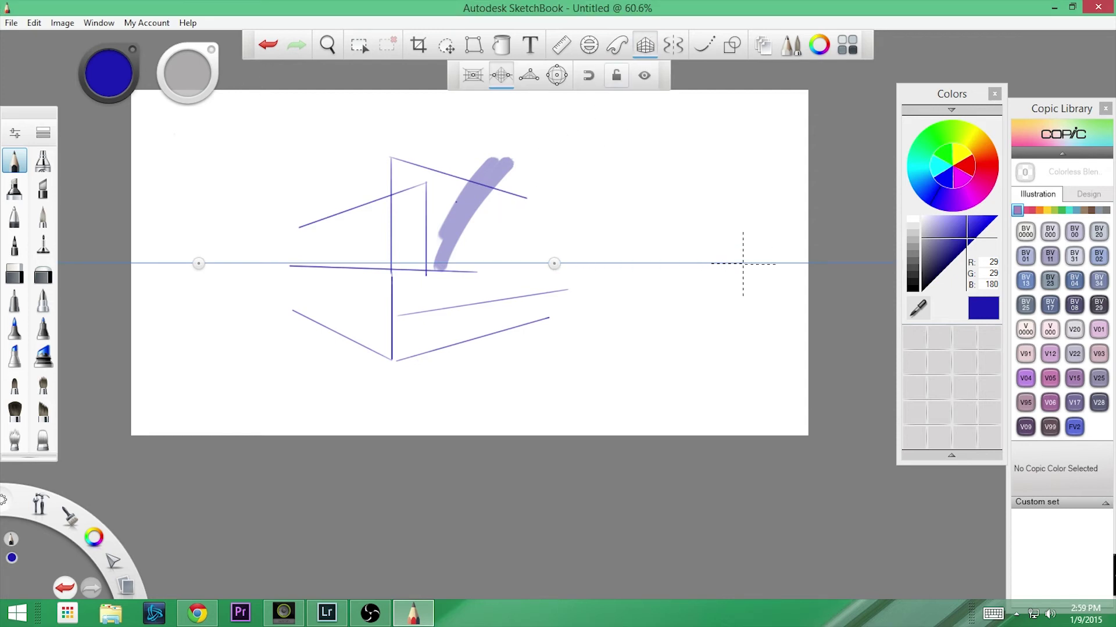
{"action": "left_click_drag", "start_coordinate": [523, 270], "coordinate": [364, 268]}
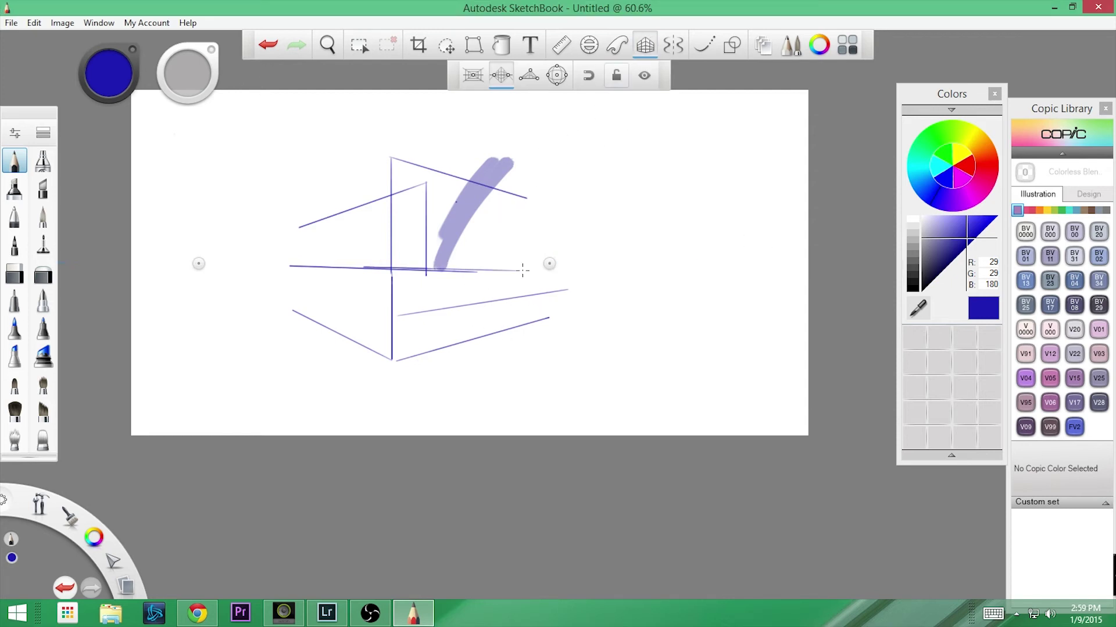
{"action": "left_click_drag", "start_coordinate": [486, 314], "coordinate": [707, 138]}
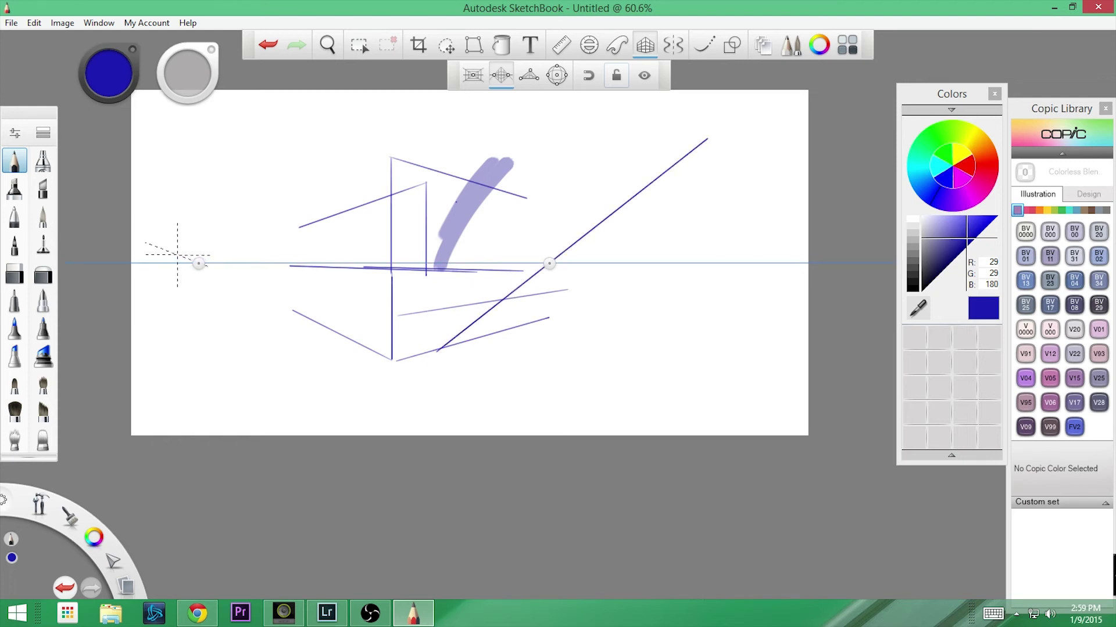
{"action": "mouse_move", "coordinate": [178, 254]}
{"action": "left_mouse_down"}
{"action": "mouse_move", "coordinate": [538, 384]}
{"action": "mouse_move", "coordinate": [131, 239]}
{"action": "left_mouse_up"}
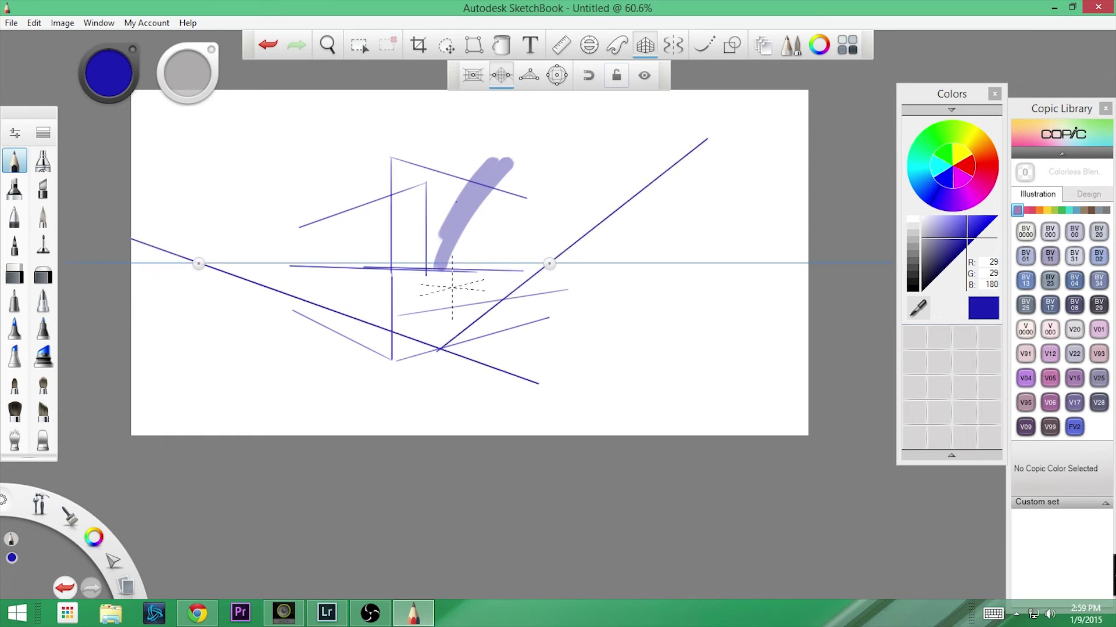
Lower then raise the left vanishing point to level the horizon, drawing converging lines.
{"action": "left_click_drag", "start_coordinate": [199, 263], "coordinate": [216, 350]}
{"action": "mouse_move", "coordinate": [271, 308]}
{"action": "left_mouse_down"}
{"action": "mouse_move", "coordinate": [304, 430]}
{"action": "mouse_move", "coordinate": [273, 313]}
{"action": "left_mouse_up"}
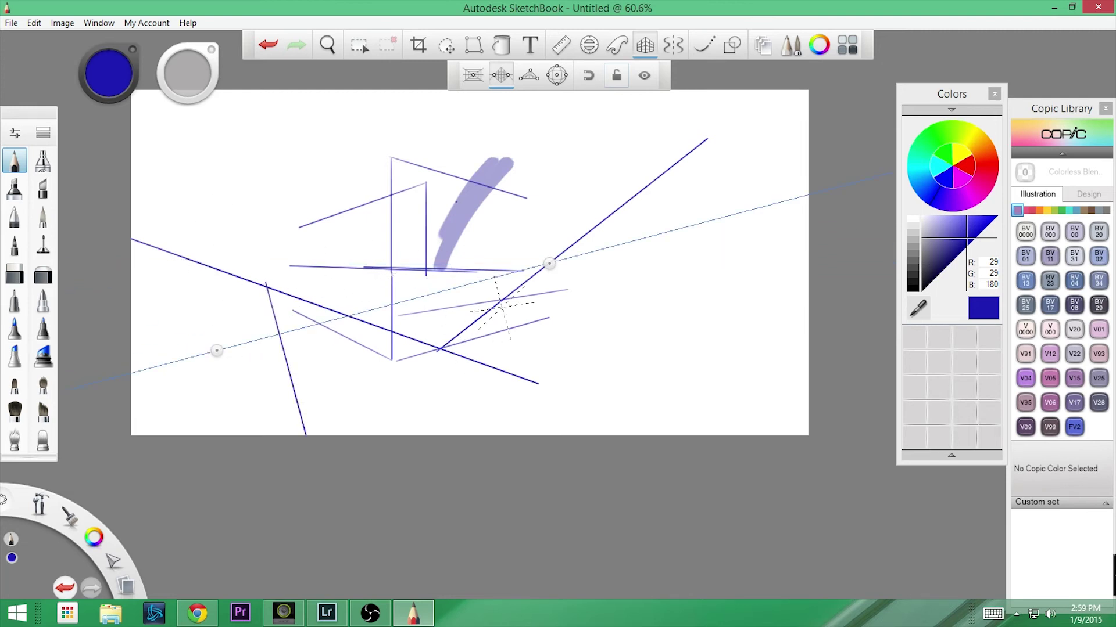
{"action": "mouse_move", "coordinate": [340, 378]}
{"action": "left_mouse_down"}
{"action": "mouse_move", "coordinate": [529, 273]}
{"action": "mouse_move", "coordinate": [295, 403]}
{"action": "left_mouse_up"}
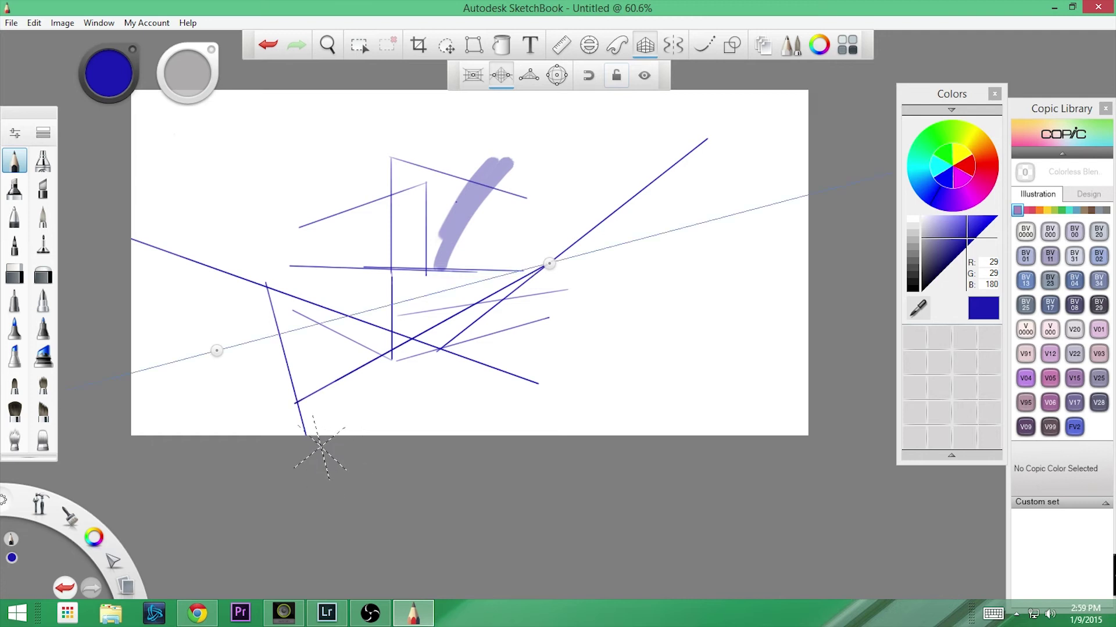
{"action": "left_click_drag", "start_coordinate": [217, 351], "coordinate": [223, 263]}
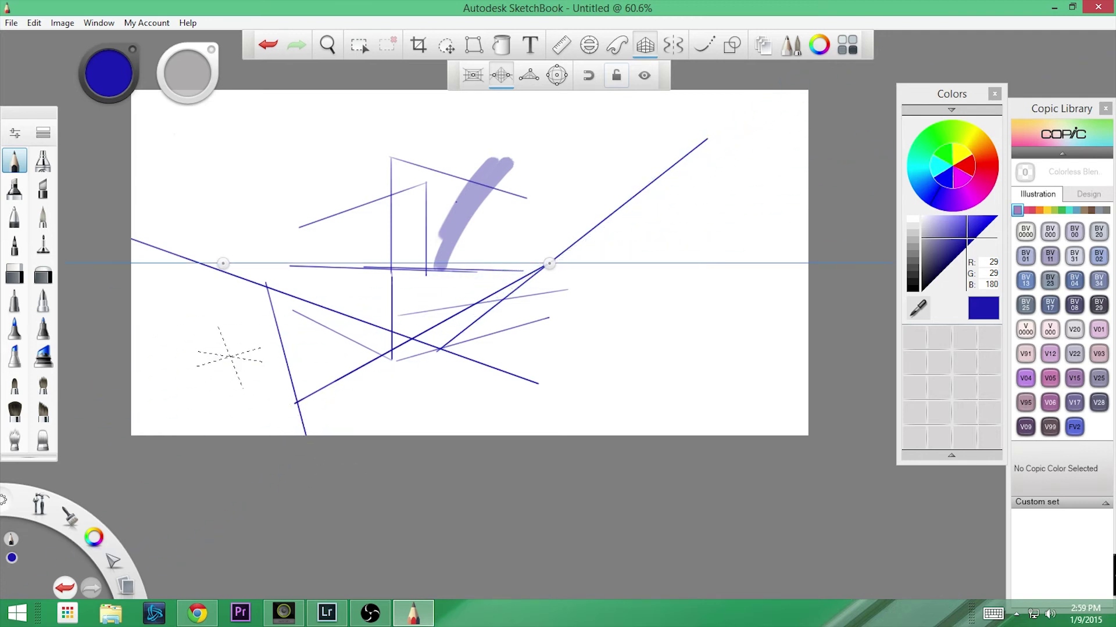
{"action": "left_click", "coordinate": [479, 77]}
Try three-point perspective and undo it, then close the Copic Library and clear Layer1.
{"action": "left_click", "coordinate": [529, 76]}
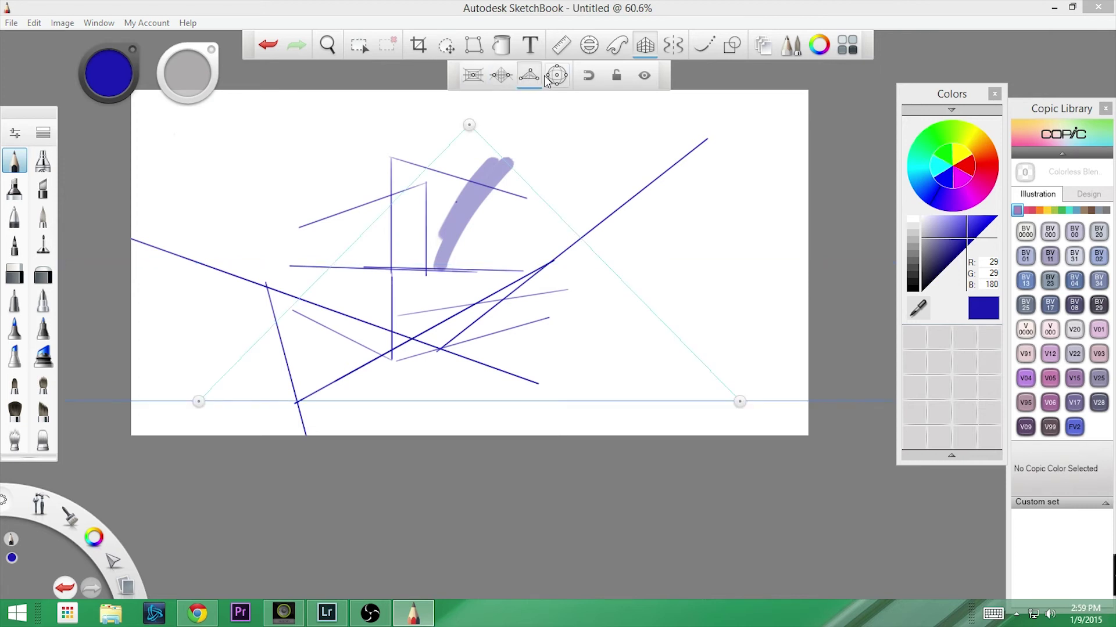
{"action": "key", "text": "ctrl+z"}
{"action": "key", "text": "ctrl+z"}
{"action": "key", "text": "ctrl+z"}
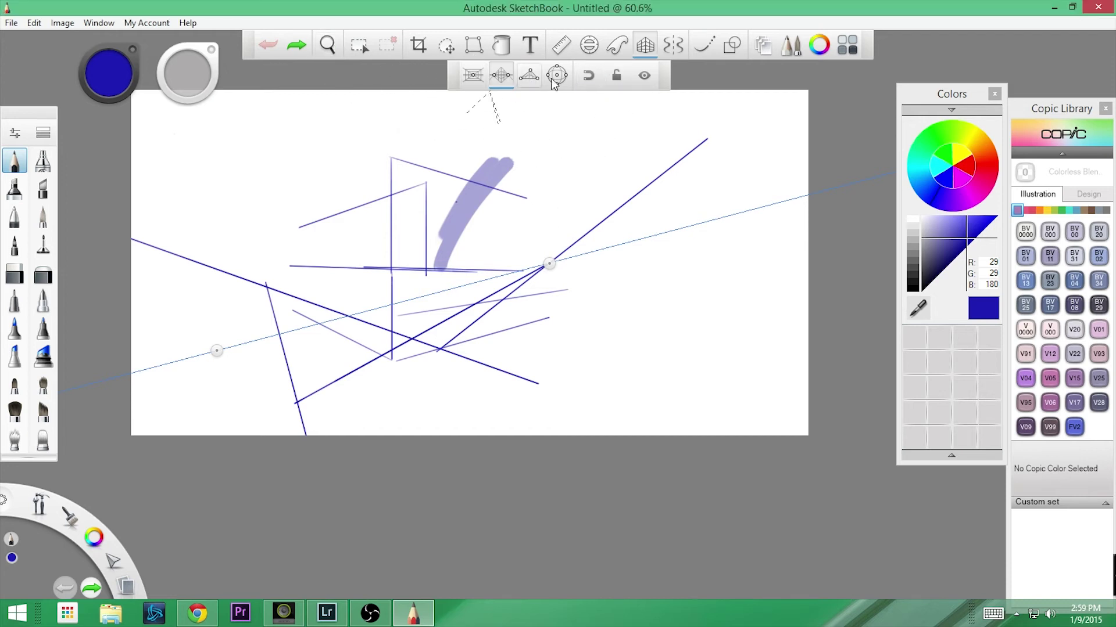
{"action": "left_click", "coordinate": [1105, 109]}
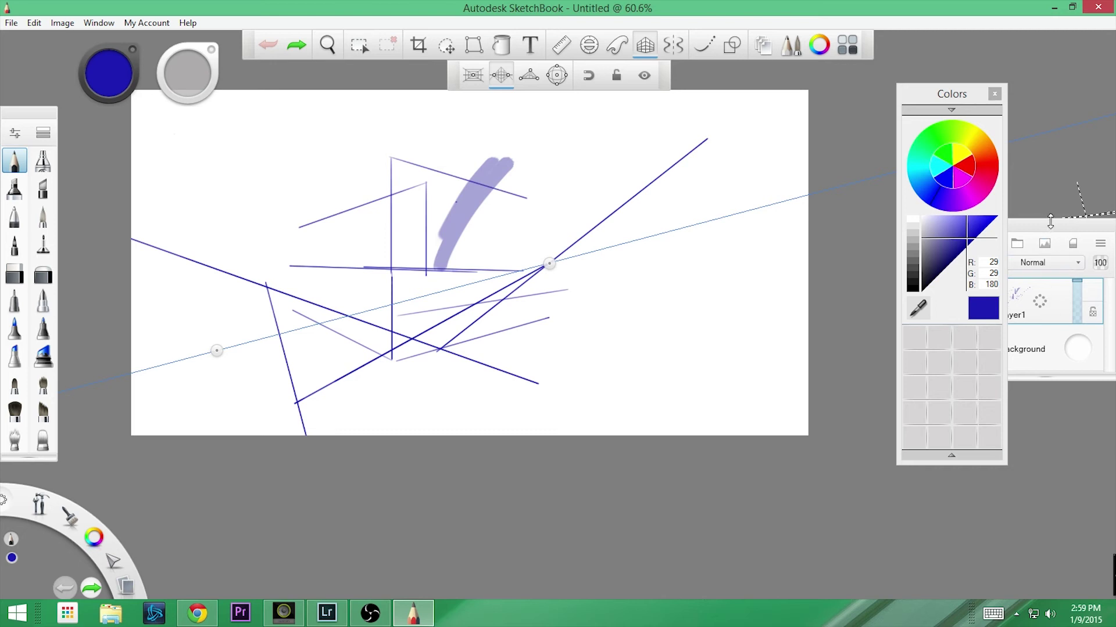
{"action": "left_click", "coordinate": [1101, 244]}
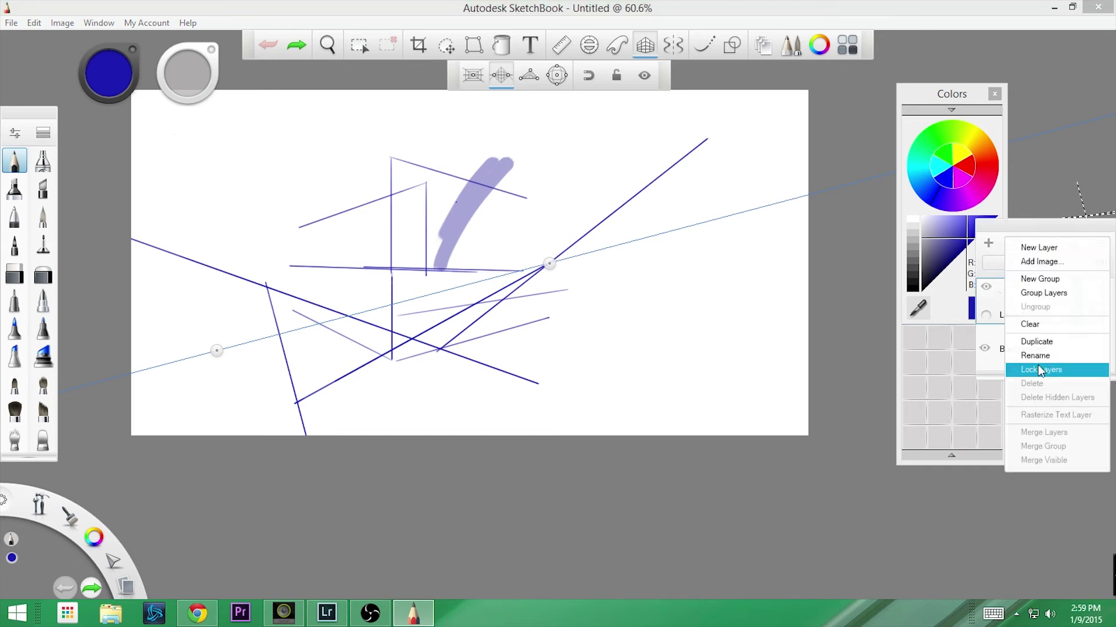
{"action": "left_click", "coordinate": [1040, 324]}
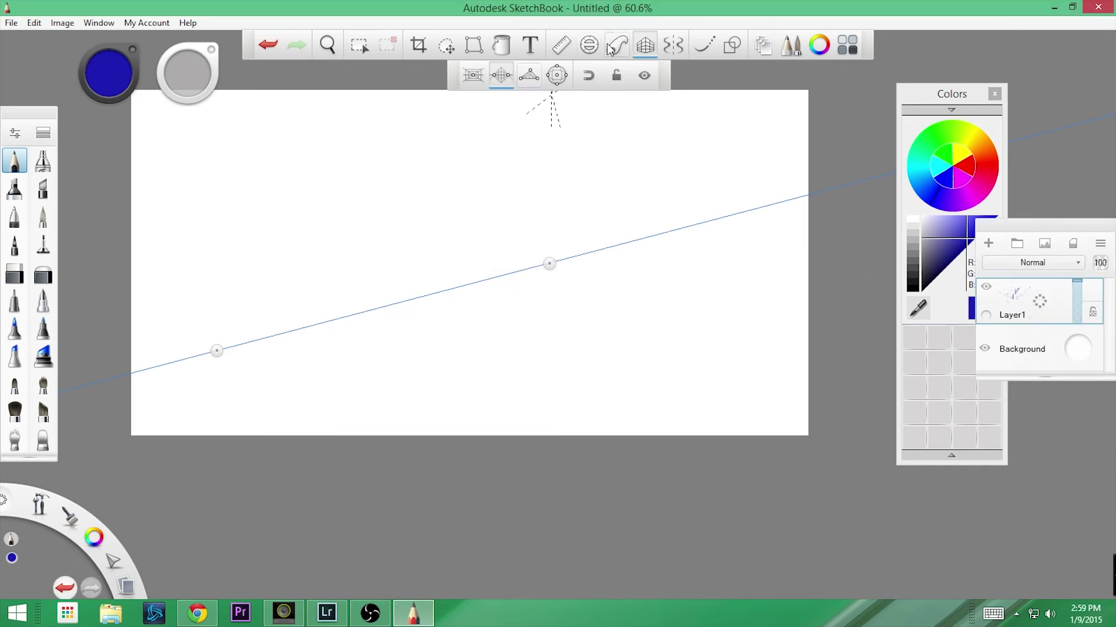
Switch to the circular perspective guide and draw left, right and bottom arcs along it.
{"action": "left_click", "coordinate": [556, 75]}
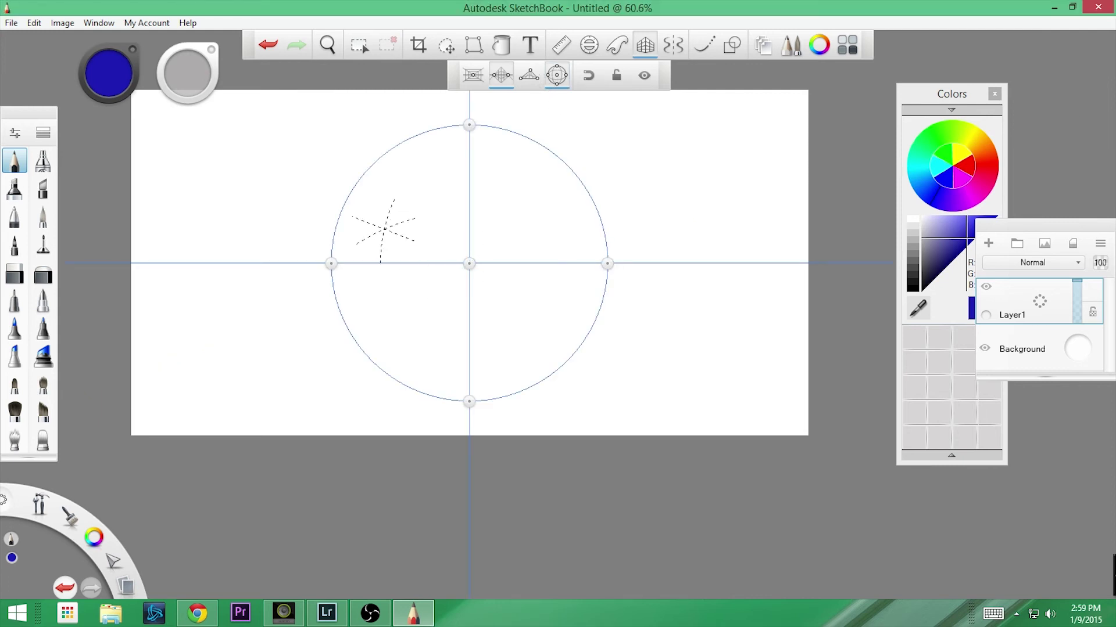
{"action": "left_click_drag", "start_coordinate": [365, 215], "coordinate": [368, 211]}
{"action": "mouse_move", "coordinate": [419, 345]}
{"action": "left_mouse_down"}
{"action": "mouse_move", "coordinate": [400, 256]}
{"action": "mouse_move", "coordinate": [438, 154]}
{"action": "left_mouse_up"}
{"action": "mouse_move", "coordinate": [529, 342]}
{"action": "left_mouse_down"}
{"action": "mouse_move", "coordinate": [541, 303]}
{"action": "mouse_move", "coordinate": [512, 161]}
{"action": "left_mouse_up"}
{"action": "mouse_move", "coordinate": [374, 306]}
{"action": "left_mouse_down"}
{"action": "mouse_move", "coordinate": [406, 328]}
{"action": "mouse_move", "coordinate": [563, 309]}
{"action": "left_mouse_up"}
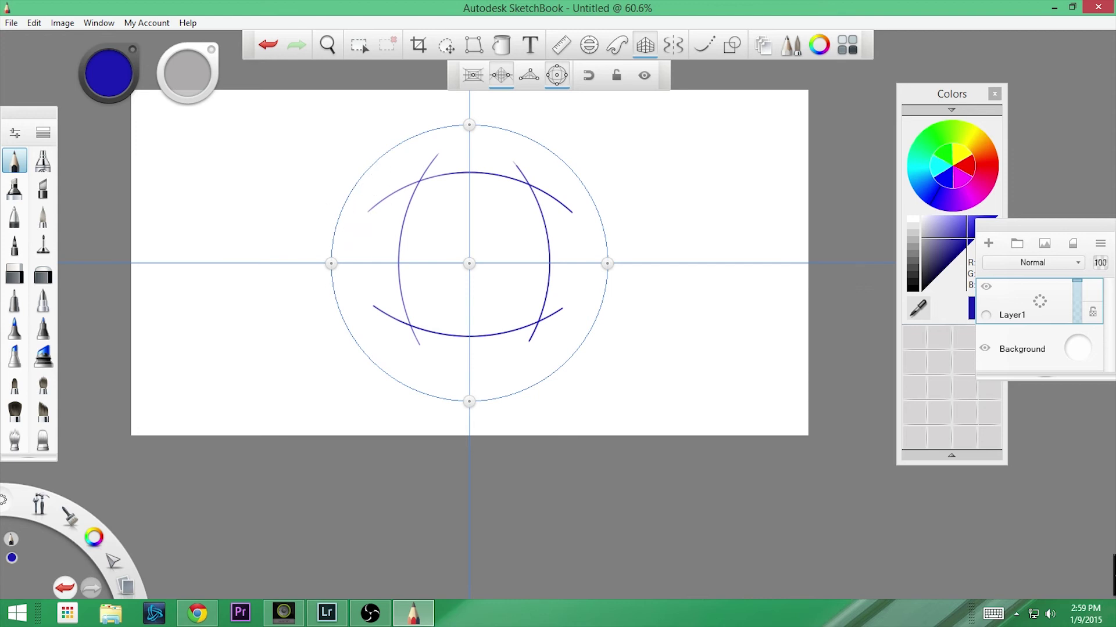
Enlarge the circular guide, then draw two crossing lines and wide top and bottom curves.
{"action": "left_click_drag", "start_coordinate": [330, 264], "coordinate": [304, 264]}
{"action": "mouse_move", "coordinate": [469, 429]}
{"action": "left_mouse_down"}
{"action": "mouse_move", "coordinate": [469, 375]}
{"action": "mouse_move", "coordinate": [469, 497]}
{"action": "left_mouse_up"}
{"action": "left_click_drag", "start_coordinate": [323, 320], "coordinate": [614, 205]}
{"action": "left_click_drag", "start_coordinate": [350, 207], "coordinate": [599, 330]}
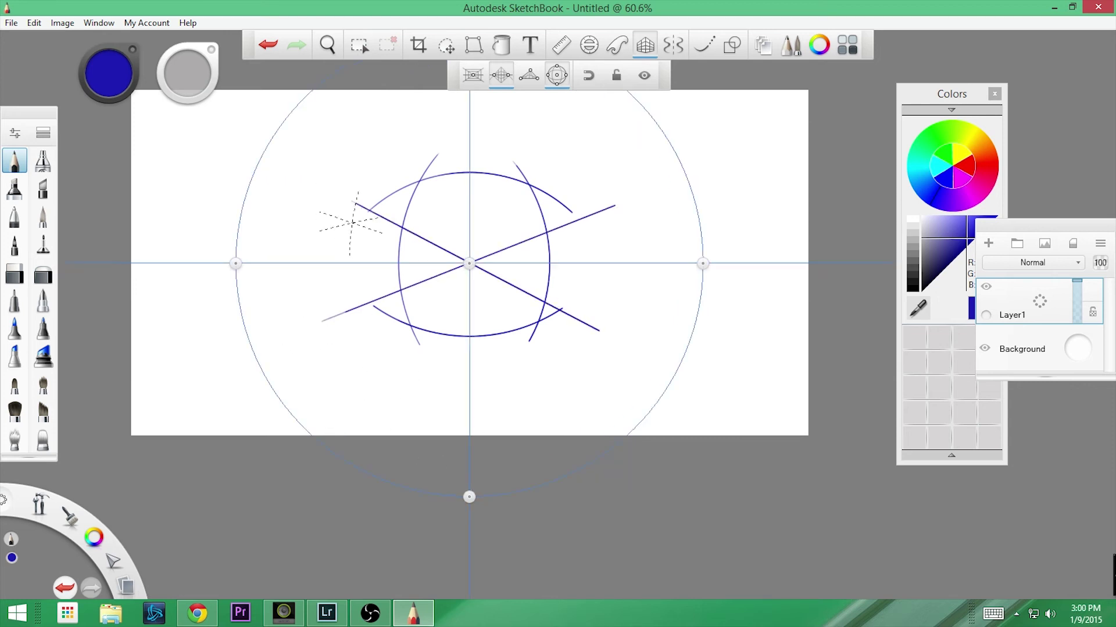
{"action": "left_click_drag", "start_coordinate": [400, 355], "coordinate": [256, 347]}
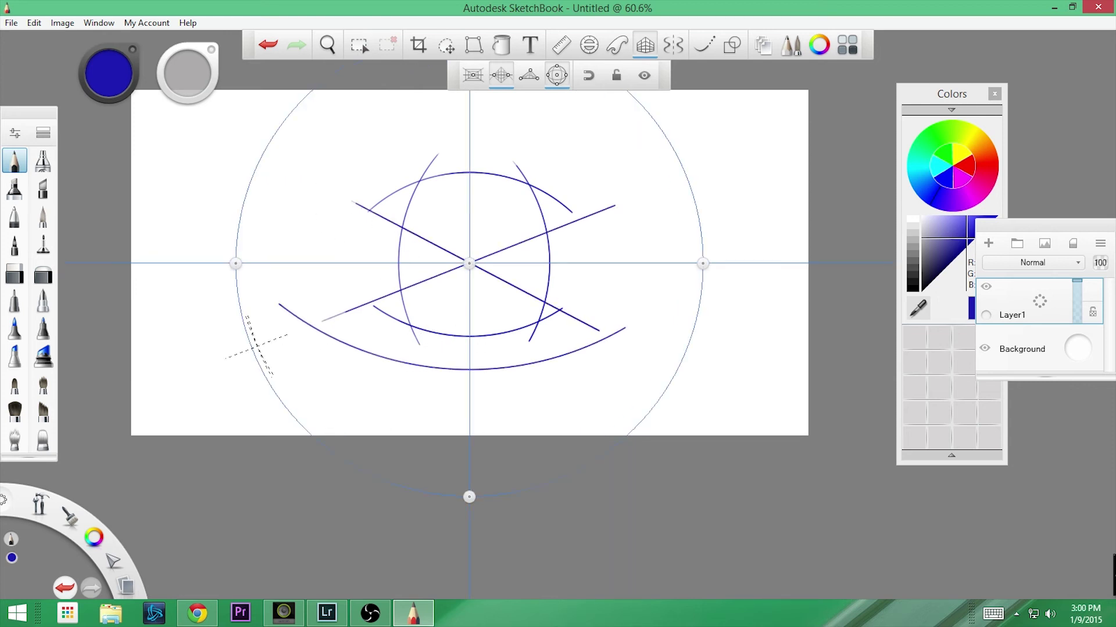
{"action": "mouse_move", "coordinate": [323, 185]}
{"action": "left_mouse_down"}
{"action": "mouse_move", "coordinate": [465, 149]}
{"action": "mouse_move", "coordinate": [595, 176]}
{"action": "mouse_move", "coordinate": [675, 231]}
{"action": "left_mouse_up"}
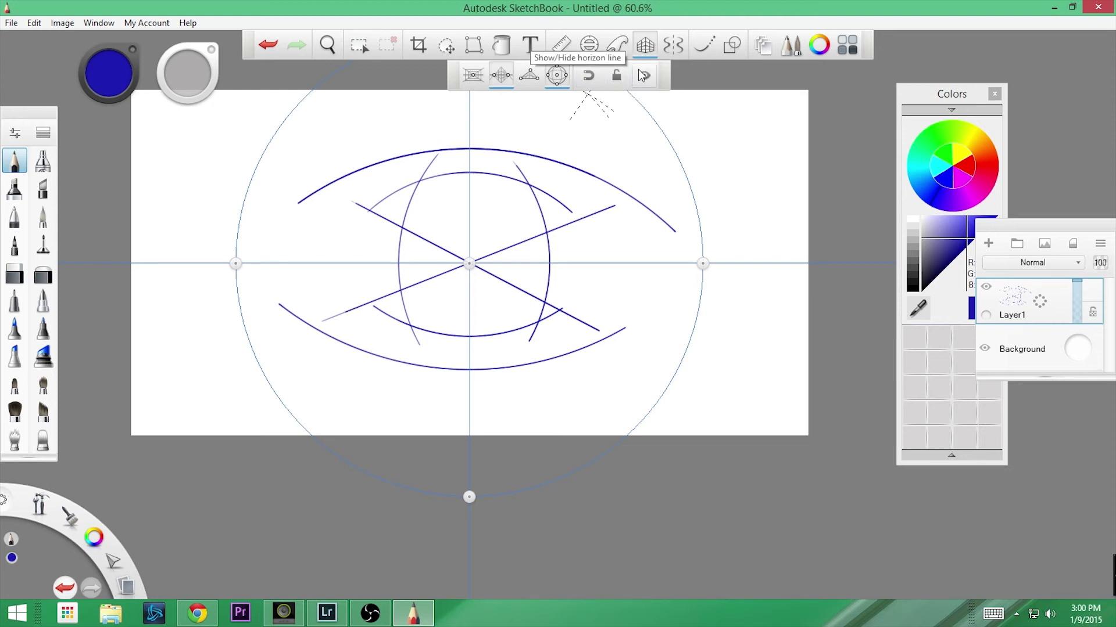
{"action": "left_click", "coordinate": [673, 45]}
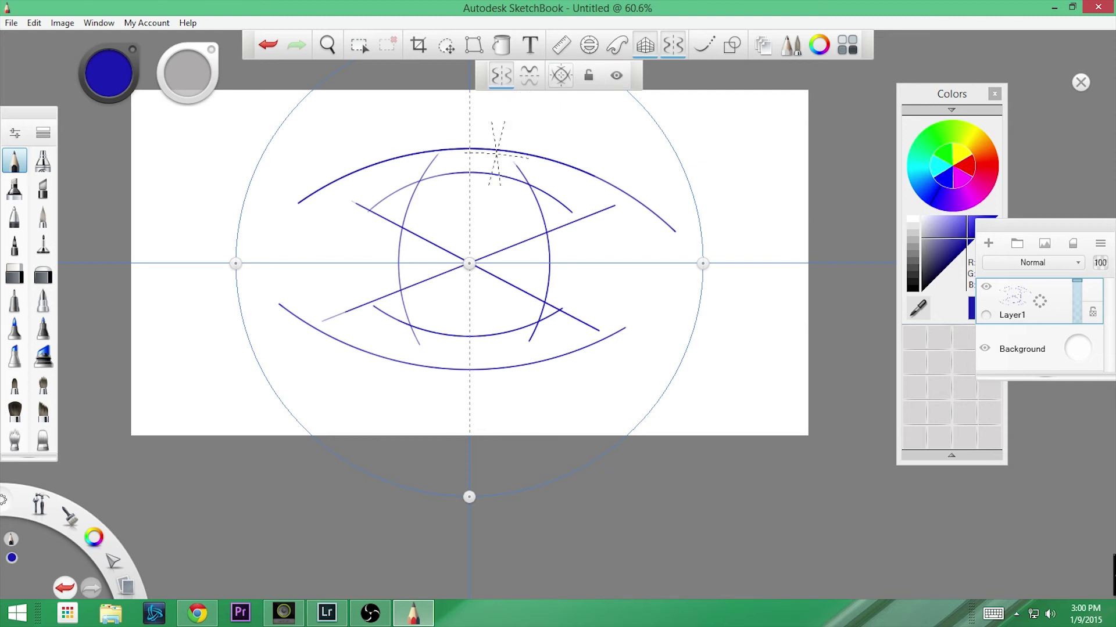
Draw mirrored arcs above and below the eye with a single-axis symmetry mode.
{"action": "left_click", "coordinate": [559, 75]}
{"action": "left_click_drag", "start_coordinate": [497, 113], "coordinate": [614, 156]}
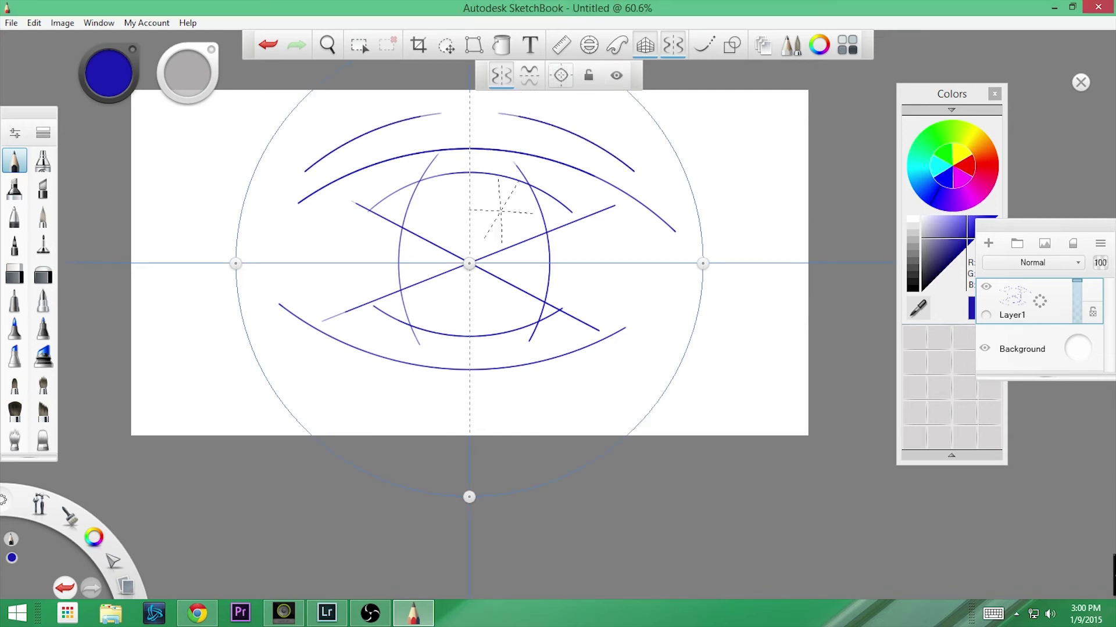
{"action": "left_click_drag", "start_coordinate": [347, 373], "coordinate": [428, 400]}
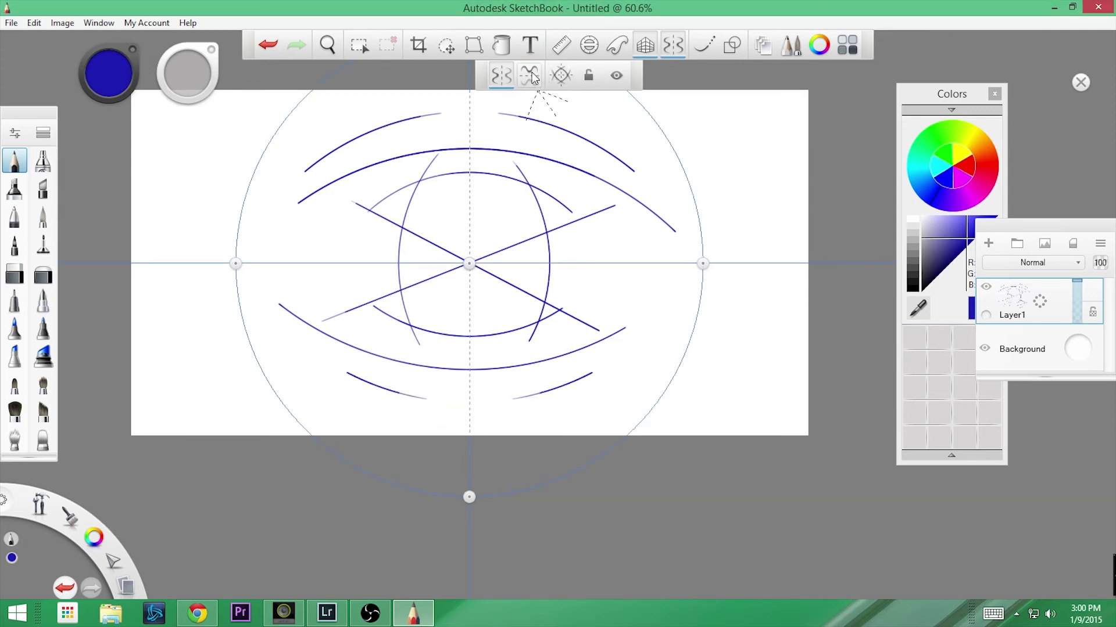
Switch to X+Y symmetry and draw four-way mirrored arcs, a large eye outline, loops and a hook.
{"action": "left_click", "coordinate": [530, 76]}
{"action": "left_click_drag", "start_coordinate": [325, 222], "coordinate": [374, 109]}
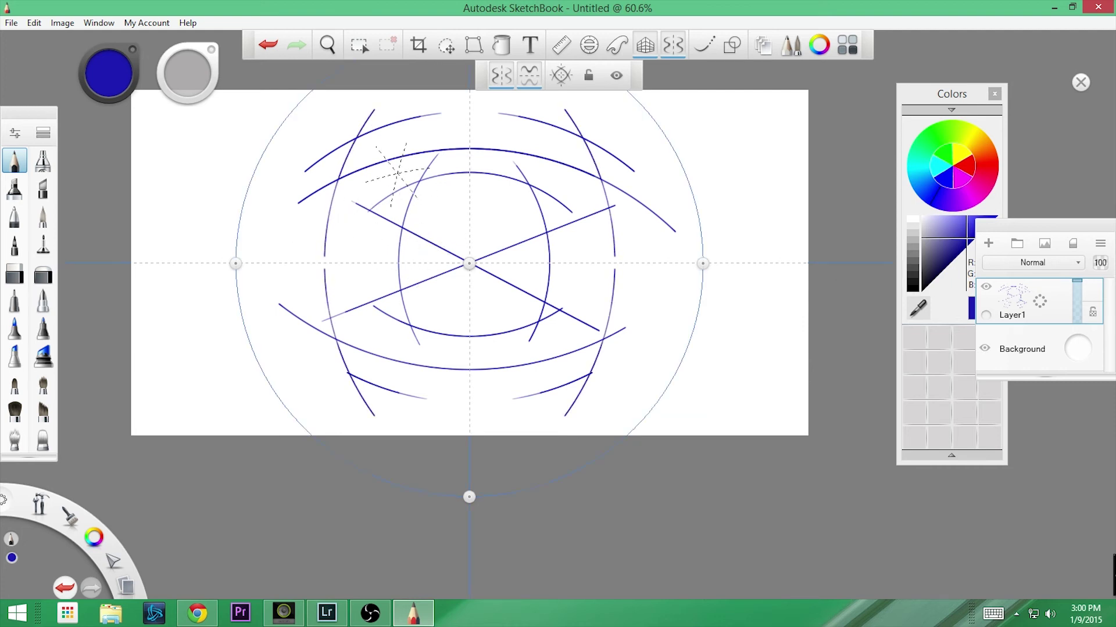
{"action": "mouse_move", "coordinate": [470, 166]}
{"action": "left_mouse_down"}
{"action": "mouse_move", "coordinate": [335, 190]}
{"action": "mouse_move", "coordinate": [244, 255]}
{"action": "left_mouse_up"}
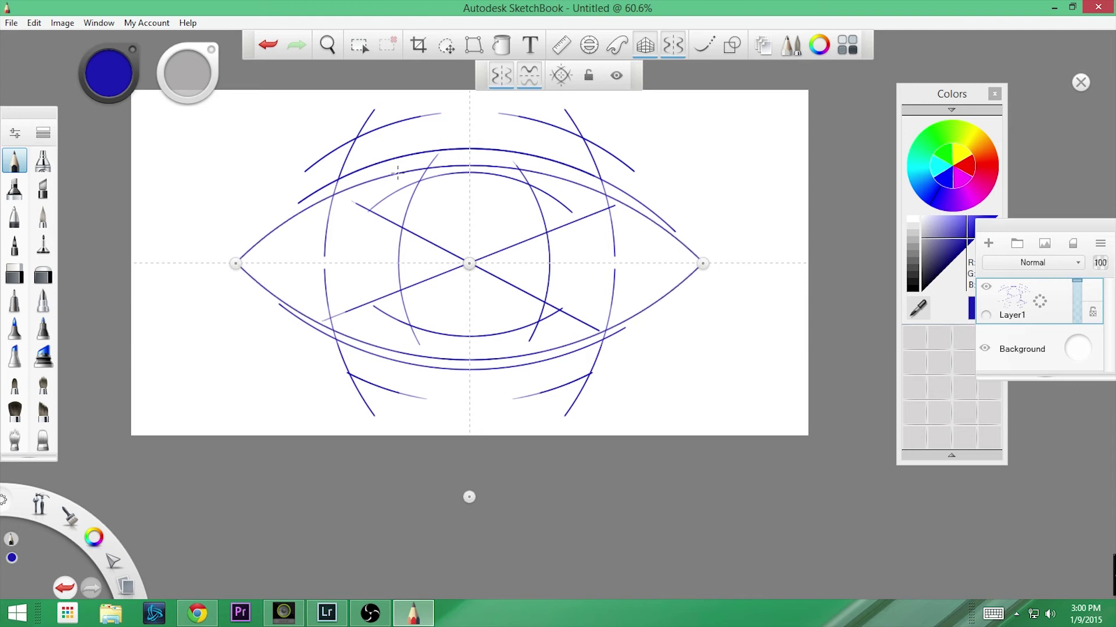
{"action": "mouse_move", "coordinate": [202, 321]}
{"action": "left_mouse_down"}
{"action": "mouse_move", "coordinate": [251, 347]}
{"action": "mouse_move", "coordinate": [441, 365]}
{"action": "mouse_move", "coordinate": [327, 337]}
{"action": "mouse_move", "coordinate": [206, 247]}
{"action": "mouse_move", "coordinate": [277, 381]}
{"action": "mouse_move", "coordinate": [534, 296]}
{"action": "mouse_move", "coordinate": [674, 302]}
{"action": "mouse_move", "coordinate": [523, 320]}
{"action": "left_mouse_up"}
{"action": "left_click_drag", "start_coordinate": [442, 156], "coordinate": [437, 171]}
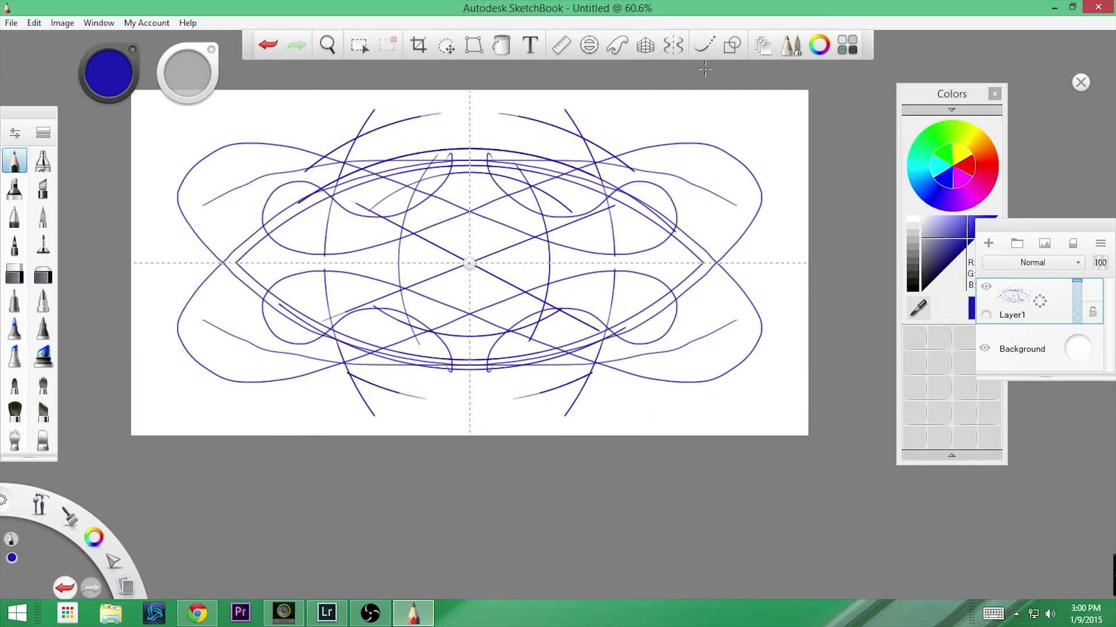
{"action": "left_click", "coordinate": [1101, 244]}
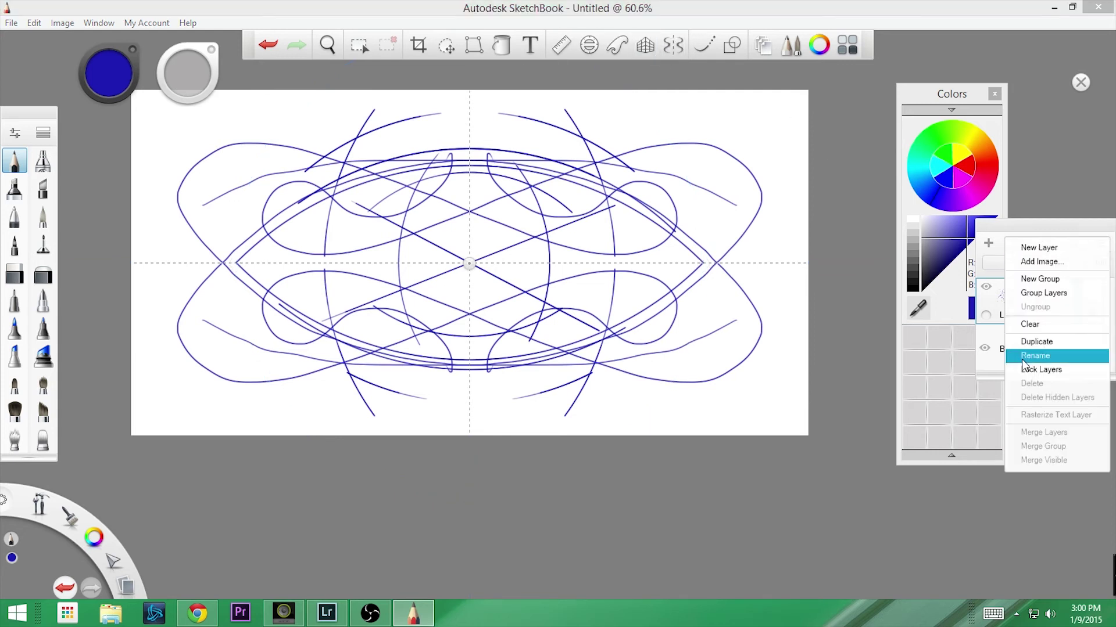
Clear Layer1, turn on Steady Stroke, and draw a mirrored X of smooth strokes.
{"action": "left_click", "coordinate": [1030, 325]}
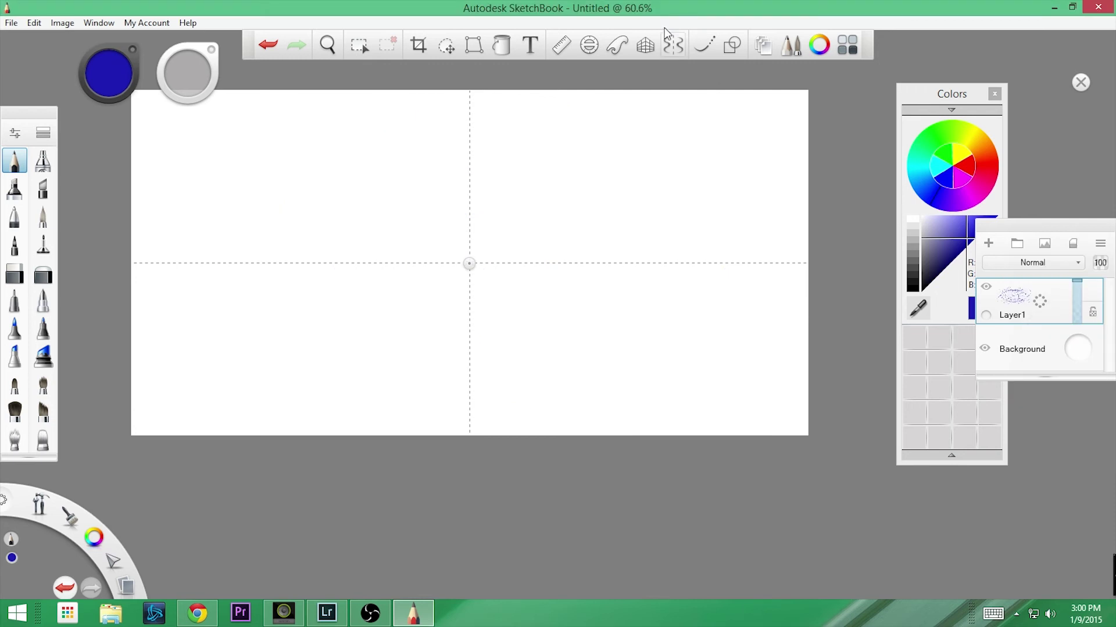
{"action": "left_click", "coordinate": [706, 45]}
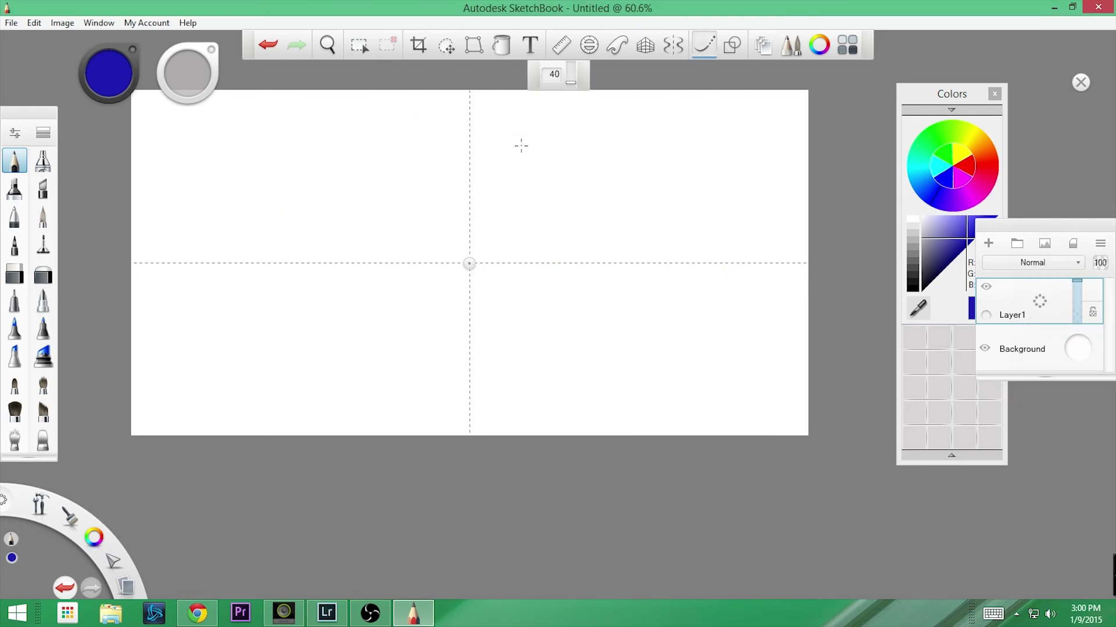
{"action": "mouse_move", "coordinate": [321, 357]}
{"action": "left_mouse_down"}
{"action": "mouse_move", "coordinate": [459, 257]}
{"action": "mouse_move", "coordinate": [313, 361]}
{"action": "left_mouse_up"}
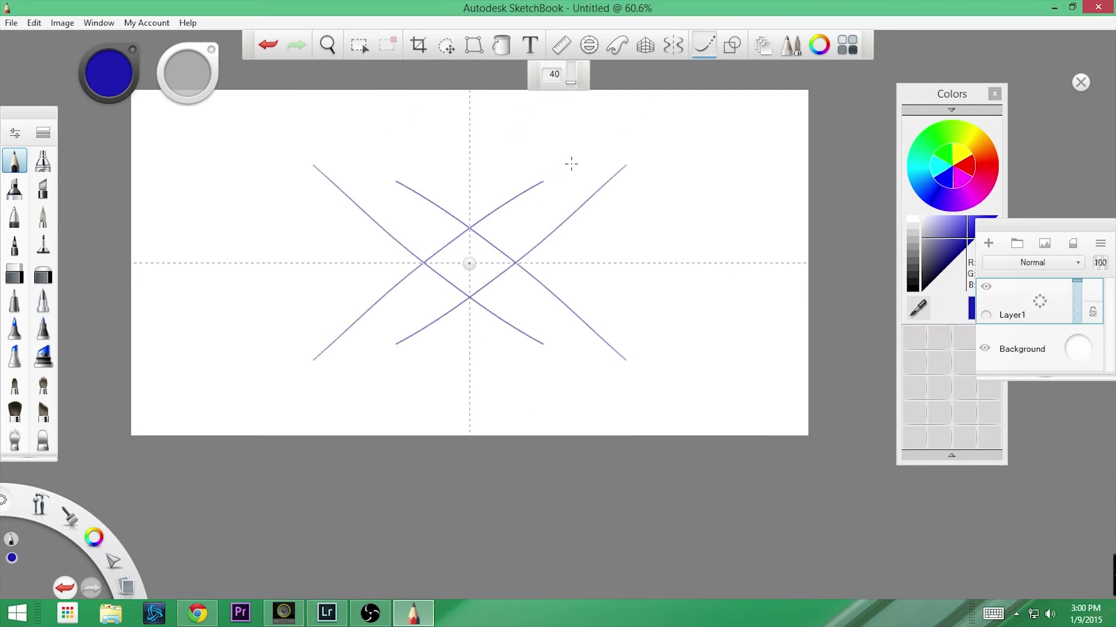
{"action": "left_click", "coordinate": [673, 46]}
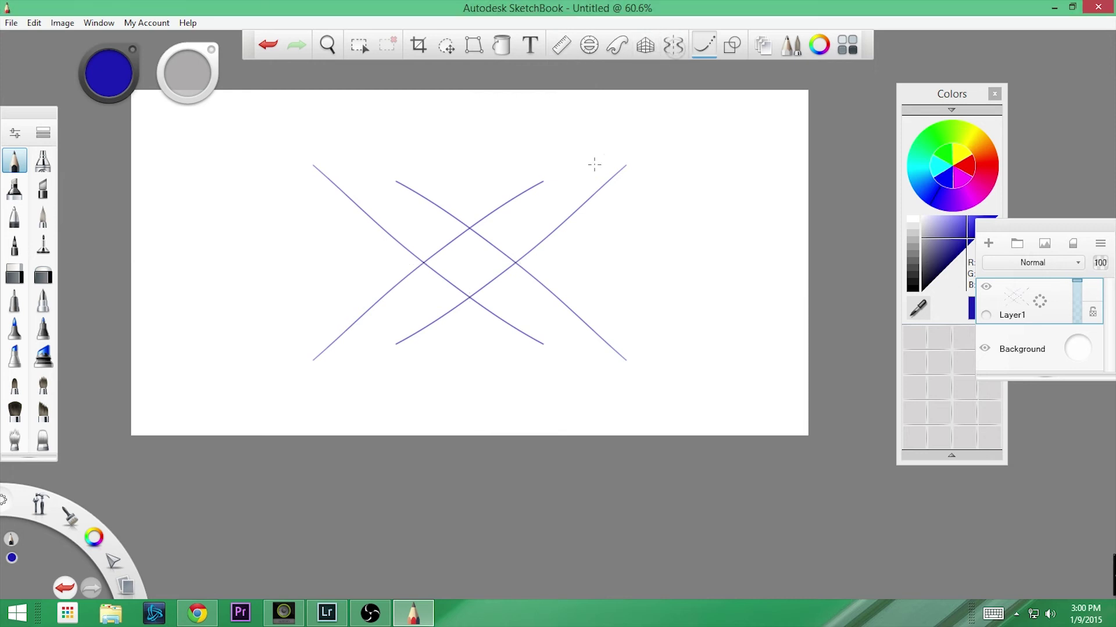
{"action": "left_click", "coordinate": [678, 48]}
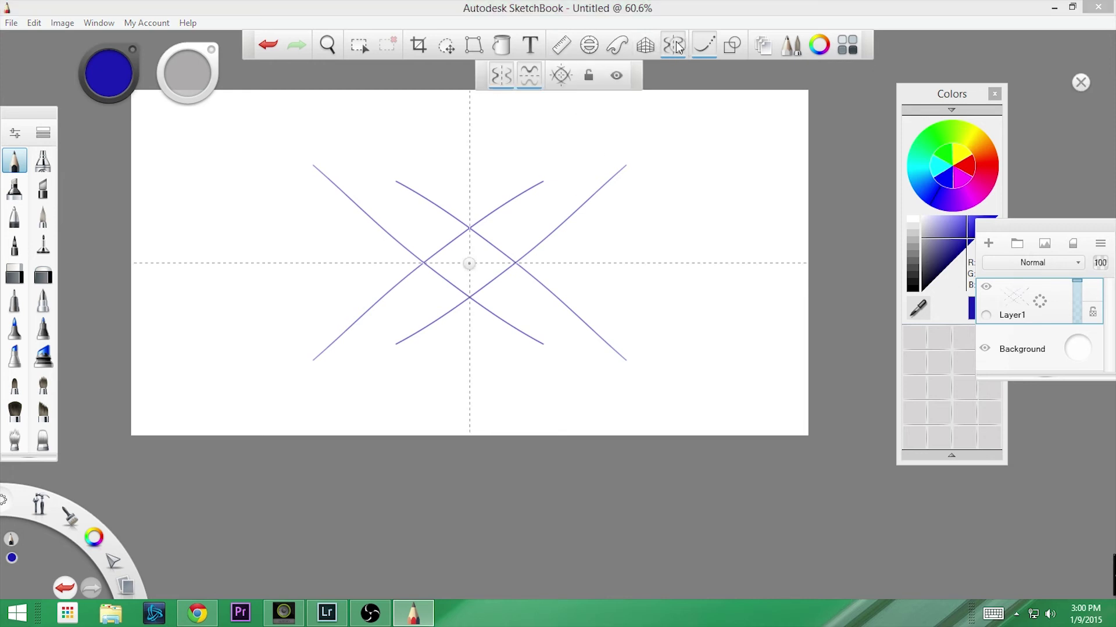
{"action": "left_click", "coordinate": [513, 86]}
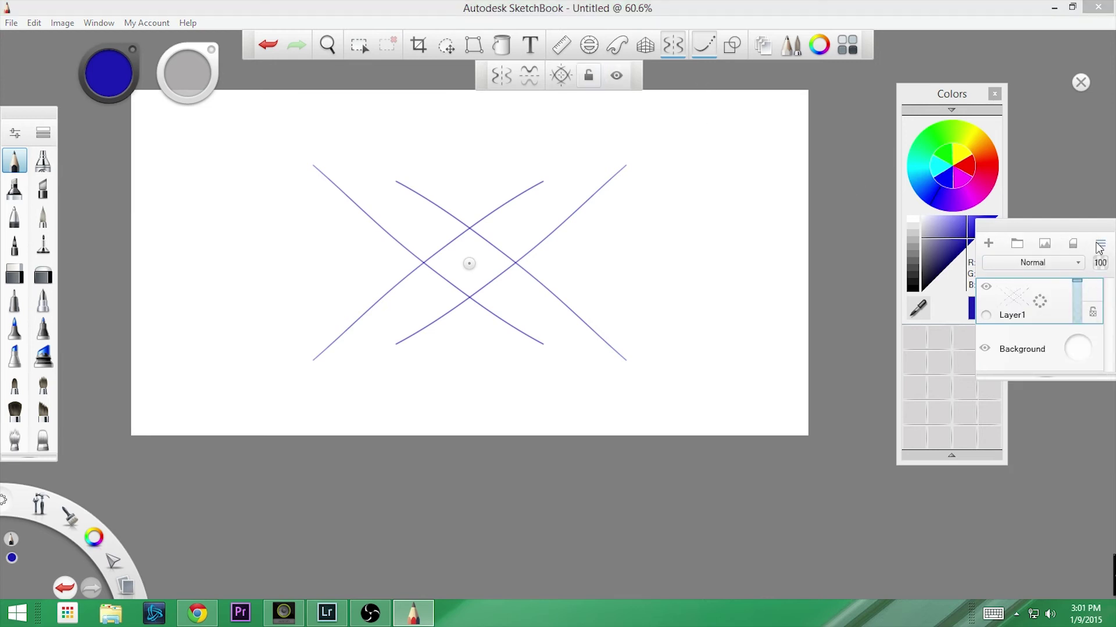
Clear the X strokes, turn symmetry off, and draw a smoothed diagonal line.
{"action": "left_click", "coordinate": [1100, 243]}
{"action": "left_click", "coordinate": [1031, 326]}
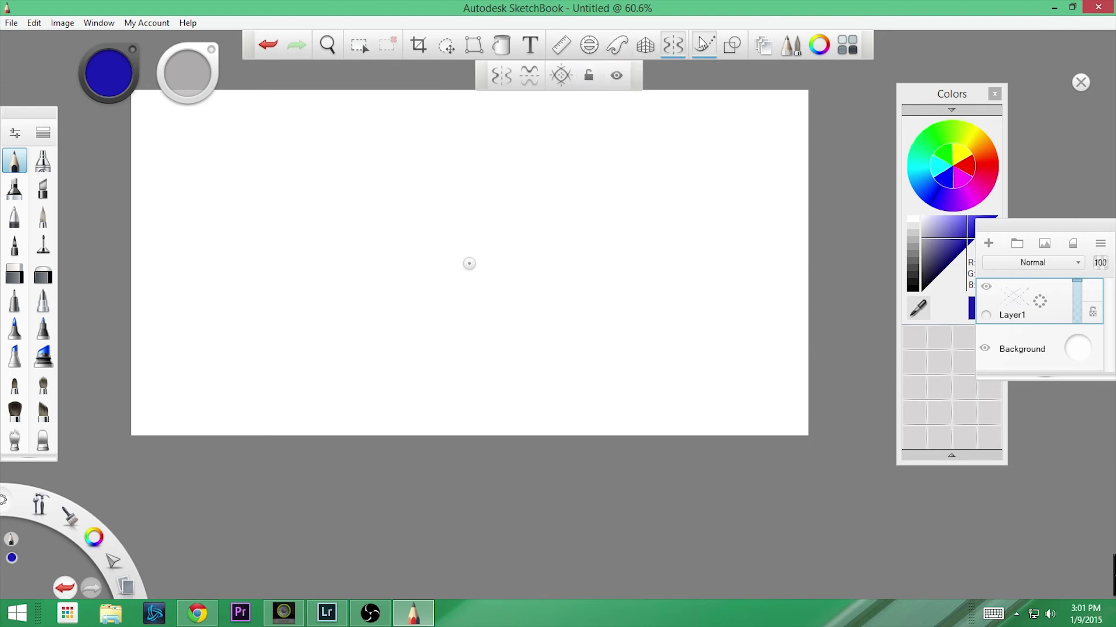
{"action": "left_click", "coordinate": [674, 44]}
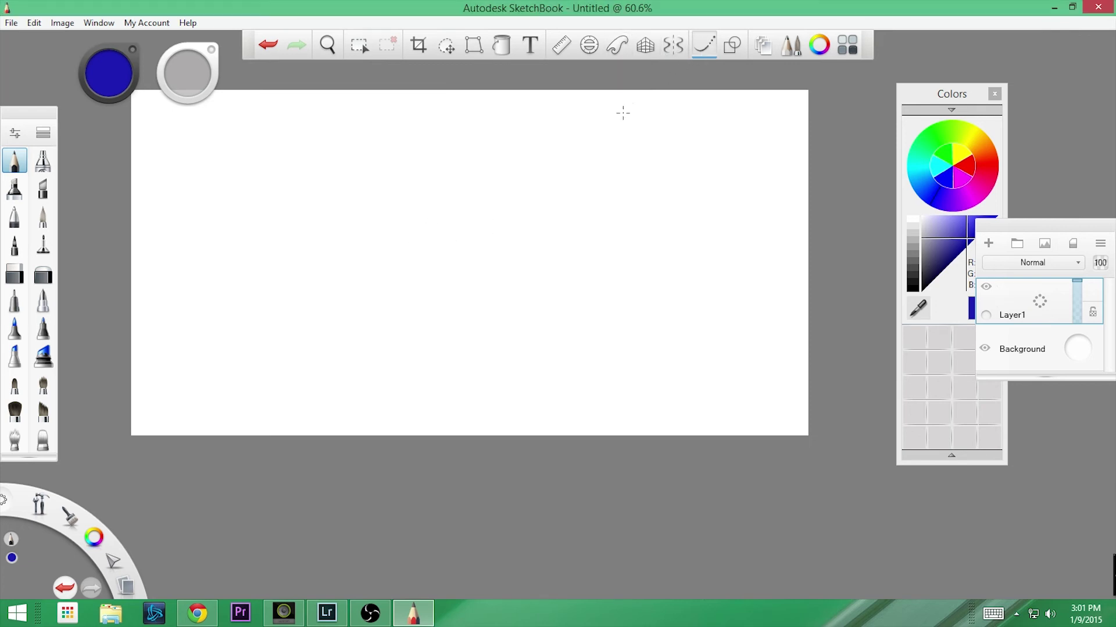
{"action": "left_click", "coordinate": [715, 43]}
{"action": "left_click", "coordinate": [715, 41]}
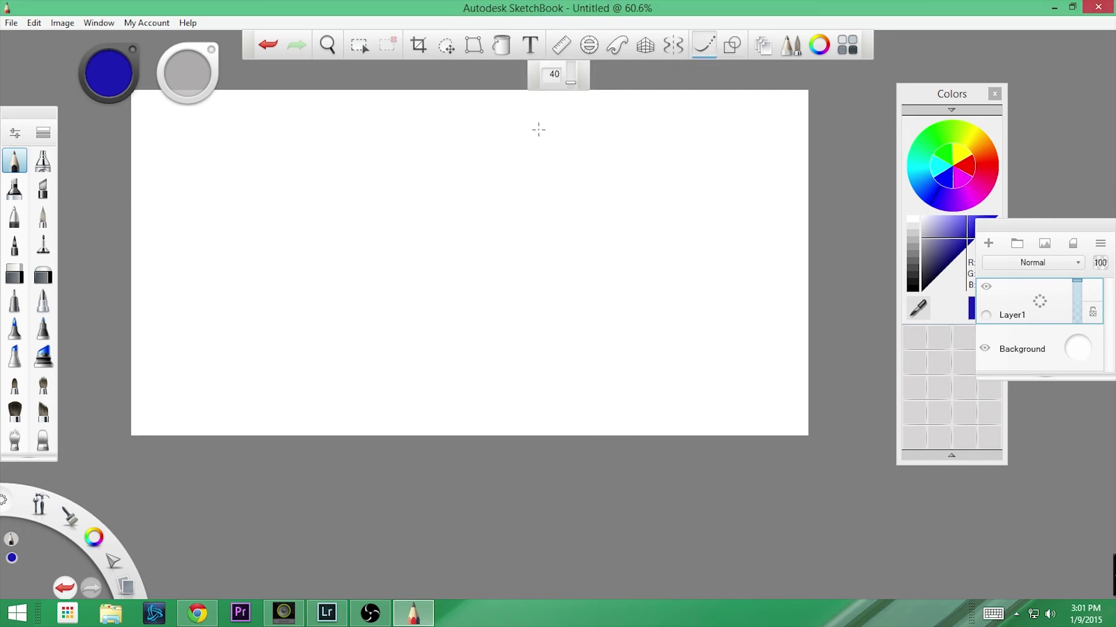
{"action": "left_click_drag", "start_coordinate": [539, 130], "coordinate": [268, 337]}
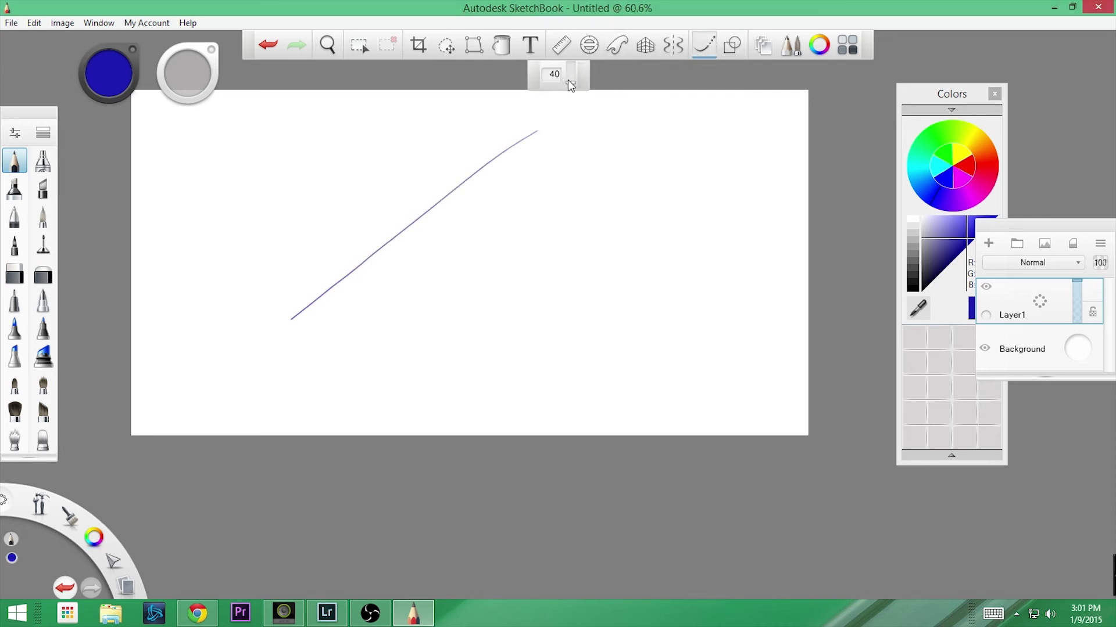
Set steadying strength to 0, then 171, and draw steadied diagonal and looping curves.
{"action": "mouse_move", "coordinate": [569, 84]}
{"action": "left_mouse_down"}
{"action": "mouse_move", "coordinate": [613, 143]}
{"action": "mouse_move", "coordinate": [436, 267]}
{"action": "left_mouse_up"}
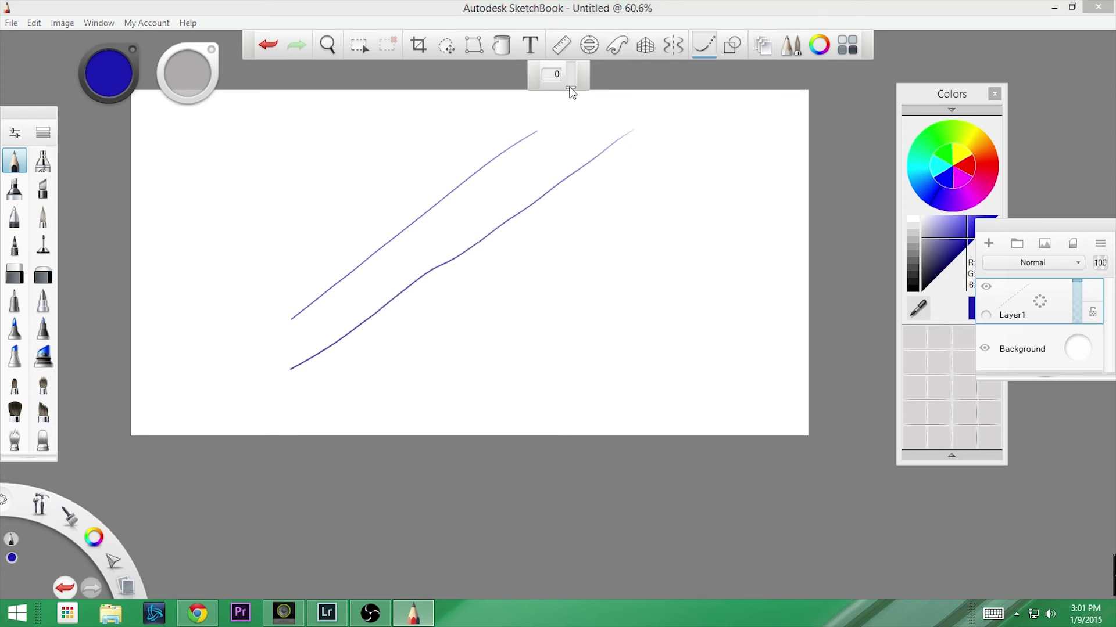
{"action": "left_click_drag", "start_coordinate": [571, 68], "coordinate": [570, 65]}
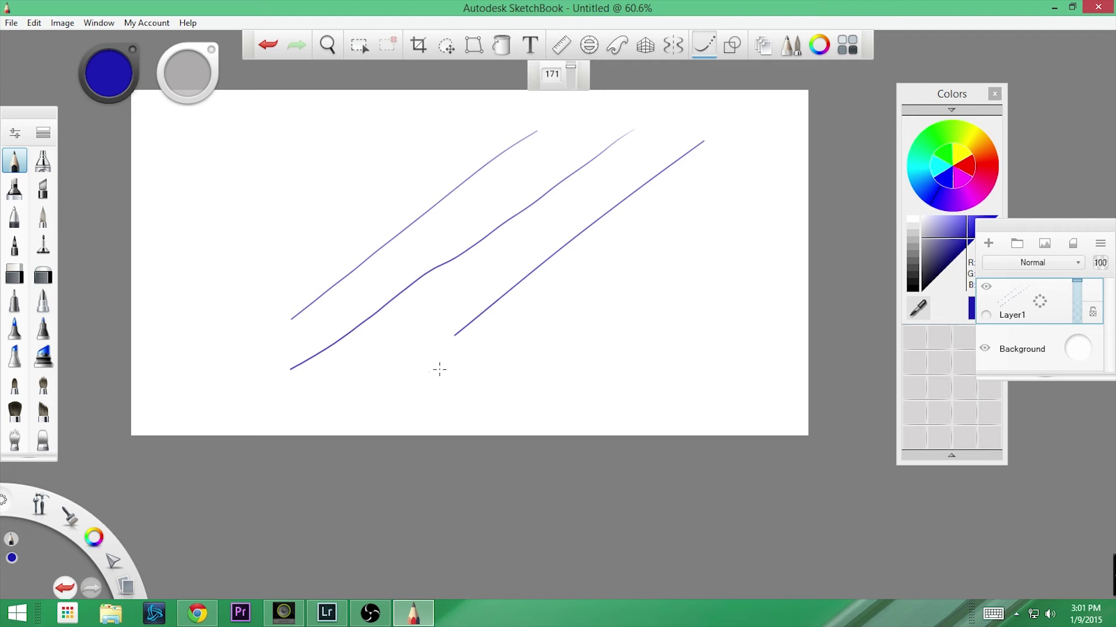
{"action": "left_click_drag", "start_coordinate": [651, 211], "coordinate": [715, 166]}
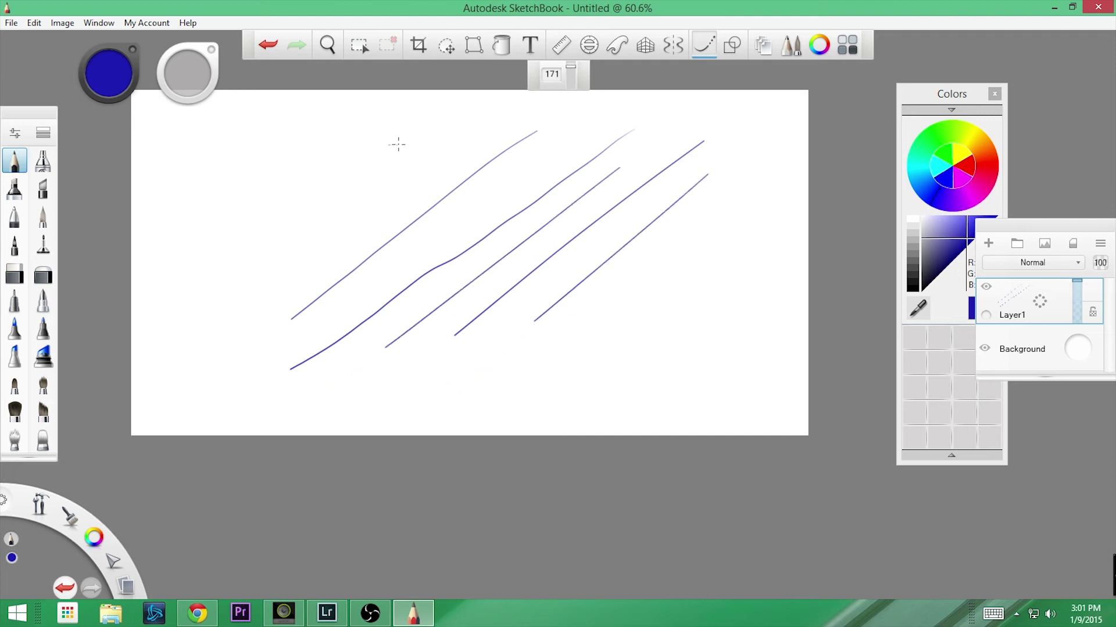
{"action": "mouse_move", "coordinate": [398, 145]}
{"action": "left_mouse_down"}
{"action": "mouse_move", "coordinate": [273, 243]}
{"action": "mouse_move", "coordinate": [174, 381]}
{"action": "left_mouse_up"}
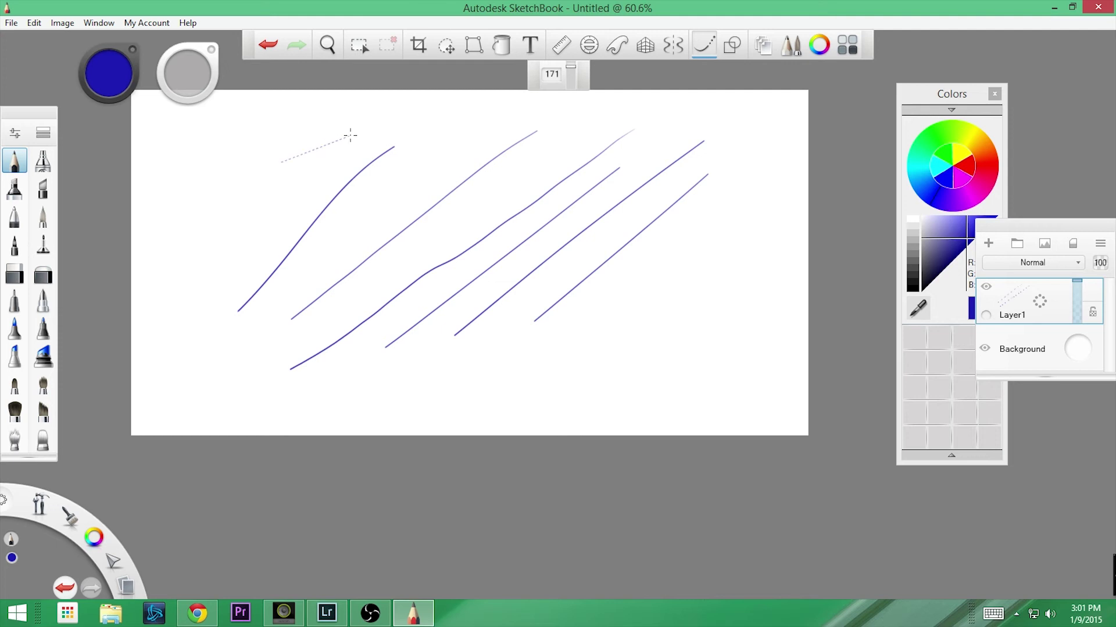
{"action": "mouse_move", "coordinate": [281, 162]}
{"action": "left_mouse_down"}
{"action": "mouse_move", "coordinate": [169, 350]}
{"action": "mouse_move", "coordinate": [148, 402]}
{"action": "mouse_move", "coordinate": [165, 437]}
{"action": "mouse_move", "coordinate": [235, 453]}
{"action": "mouse_move", "coordinate": [391, 450]}
{"action": "mouse_move", "coordinate": [460, 437]}
{"action": "mouse_move", "coordinate": [611, 363]}
{"action": "mouse_move", "coordinate": [726, 203]}
{"action": "mouse_move", "coordinate": [715, 118]}
{"action": "mouse_move", "coordinate": [653, 100]}
{"action": "mouse_move", "coordinate": [537, 138]}
{"action": "mouse_move", "coordinate": [446, 186]}
{"action": "mouse_move", "coordinate": [392, 267]}
{"action": "mouse_move", "coordinate": [437, 334]}
{"action": "mouse_move", "coordinate": [530, 383]}
{"action": "mouse_move", "coordinate": [636, 394]}
{"action": "mouse_move", "coordinate": [748, 307]}
{"action": "mouse_move", "coordinate": [770, 211]}
{"action": "mouse_move", "coordinate": [694, 135]}
{"action": "mouse_move", "coordinate": [551, 130]}
{"action": "mouse_move", "coordinate": [401, 176]}
{"action": "mouse_move", "coordinate": [321, 245]}
{"action": "mouse_move", "coordinate": [301, 321]}
{"action": "mouse_move", "coordinate": [337, 375]}
{"action": "left_mouse_up"}
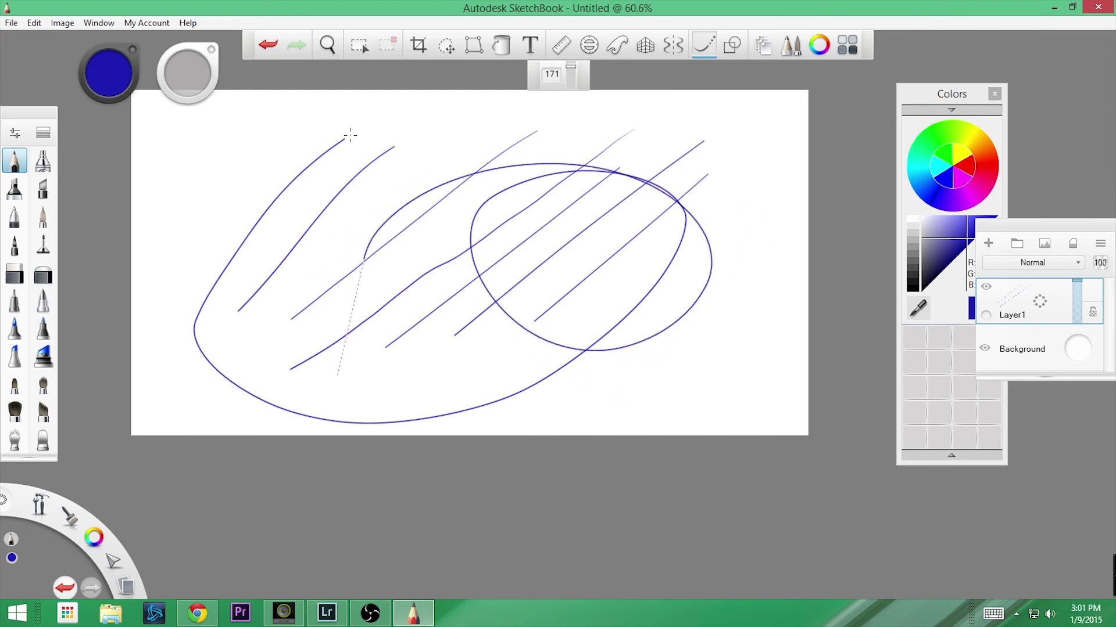
Set steadying strength to 40 and draw a long right-side curve and overlapping circles.
{"action": "double_click", "coordinate": [553, 75]}
{"action": "type", "text": "40"}
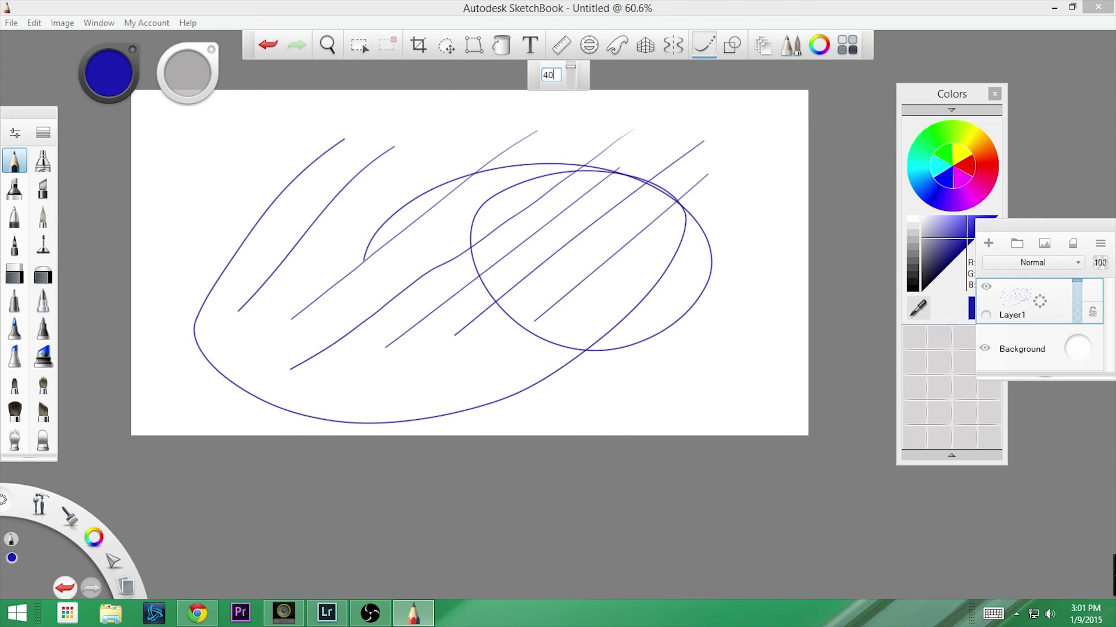
{"action": "key", "text": "Return"}
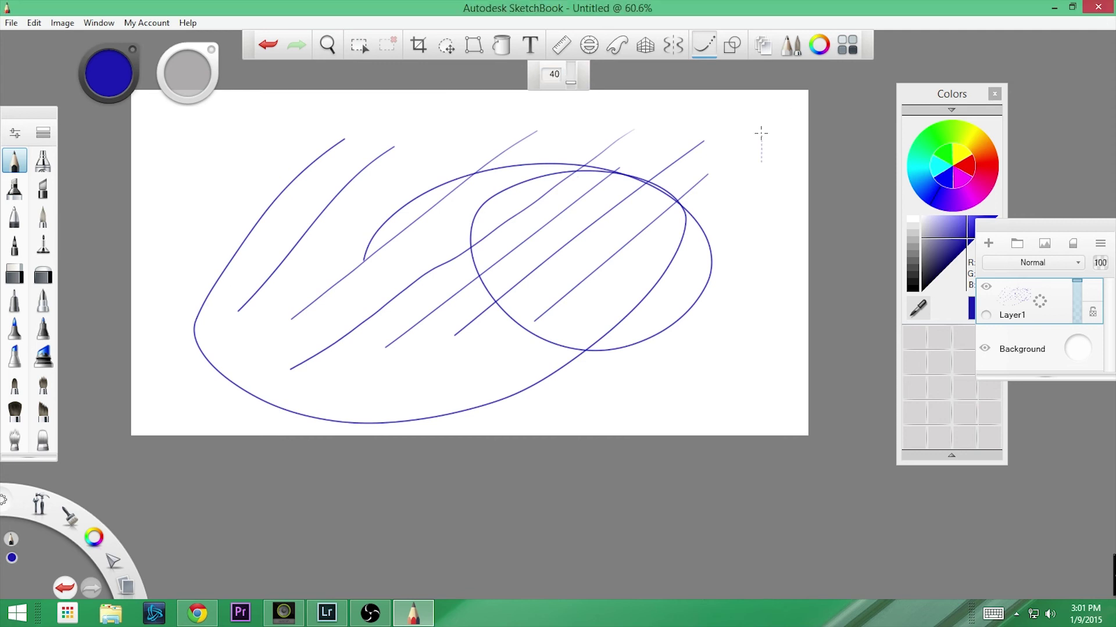
{"action": "mouse_move", "coordinate": [762, 163]}
{"action": "left_mouse_down"}
{"action": "mouse_move", "coordinate": [748, 264]}
{"action": "mouse_move", "coordinate": [694, 354]}
{"action": "mouse_move", "coordinate": [623, 390]}
{"action": "mouse_move", "coordinate": [538, 411]}
{"action": "mouse_move", "coordinate": [383, 415]}
{"action": "left_mouse_up"}
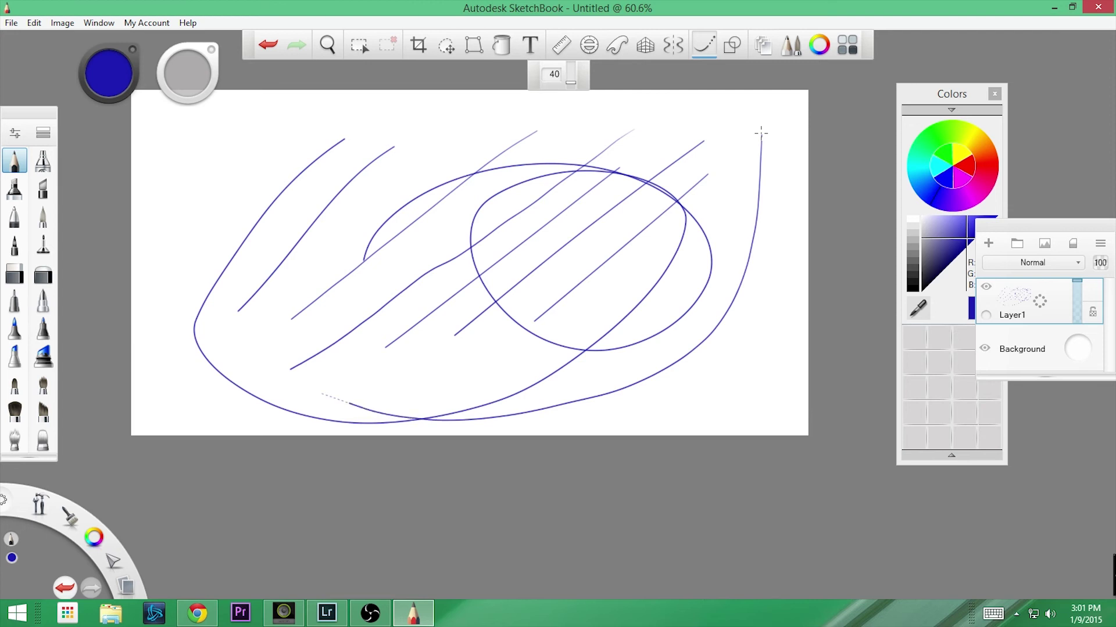
{"action": "mouse_move", "coordinate": [257, 367]}
{"action": "left_mouse_down"}
{"action": "mouse_move", "coordinate": [197, 308]}
{"action": "mouse_move", "coordinate": [177, 256]}
{"action": "mouse_move", "coordinate": [215, 227]}
{"action": "mouse_move", "coordinate": [166, 244]}
{"action": "mouse_move", "coordinate": [262, 148]}
{"action": "mouse_move", "coordinate": [255, 230]}
{"action": "mouse_move", "coordinate": [229, 145]}
{"action": "mouse_move", "coordinate": [310, 244]}
{"action": "mouse_move", "coordinate": [279, 177]}
{"action": "mouse_move", "coordinate": [302, 273]}
{"action": "mouse_move", "coordinate": [375, 230]}
{"action": "mouse_move", "coordinate": [272, 256]}
{"action": "mouse_move", "coordinate": [302, 357]}
{"action": "mouse_move", "coordinate": [355, 325]}
{"action": "mouse_move", "coordinate": [357, 369]}
{"action": "left_mouse_up"}
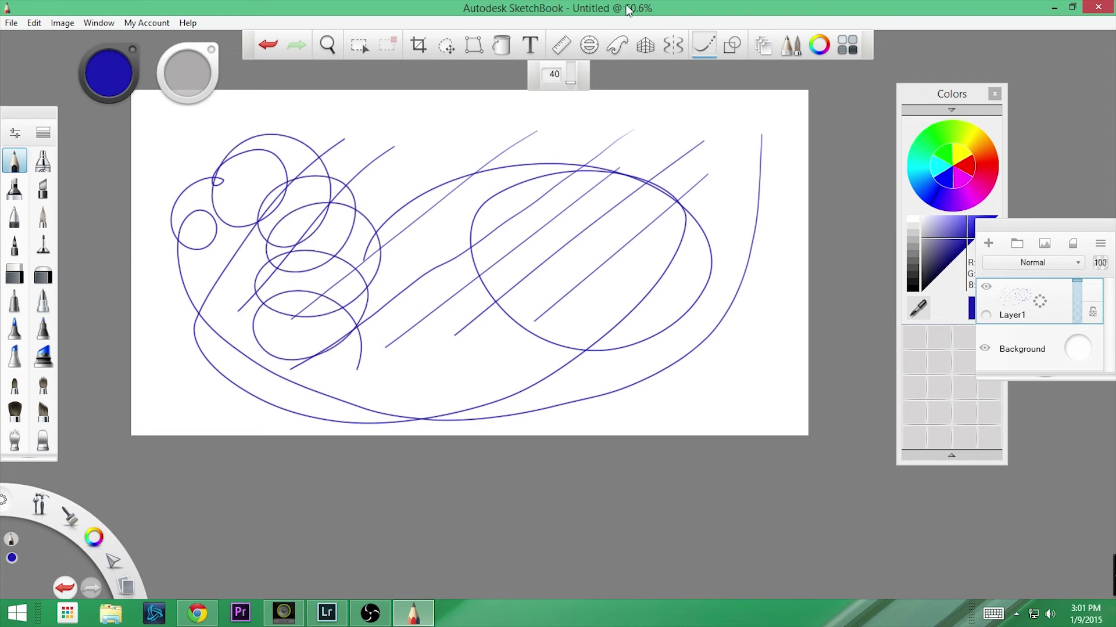
{"action": "left_click", "coordinate": [709, 48]}
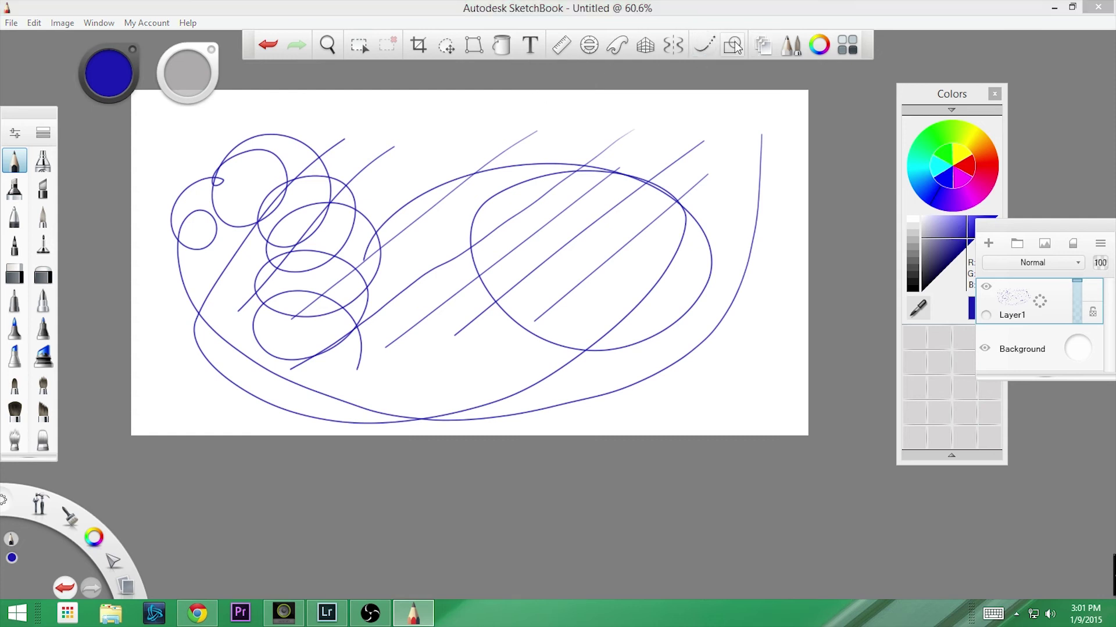
Close the colour panel and wipe the blue sketch off Layer1 using its radial layer menu.
{"action": "left_click", "coordinate": [732, 46]}
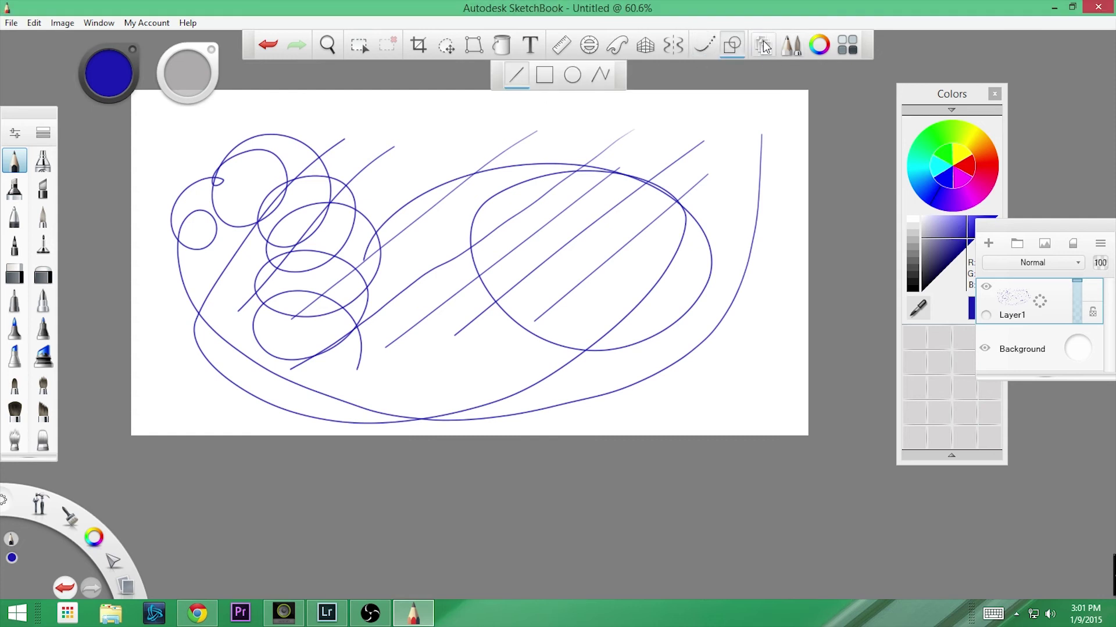
{"action": "left_click", "coordinate": [814, 44]}
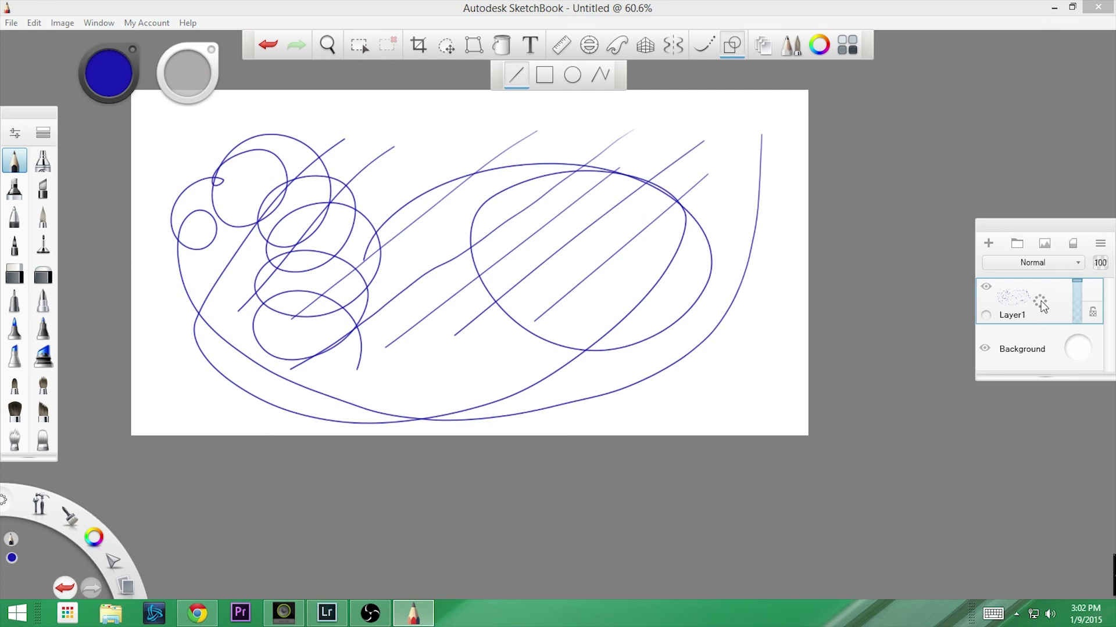
{"action": "left_click_drag", "start_coordinate": [1041, 306], "coordinate": [1038, 314]}
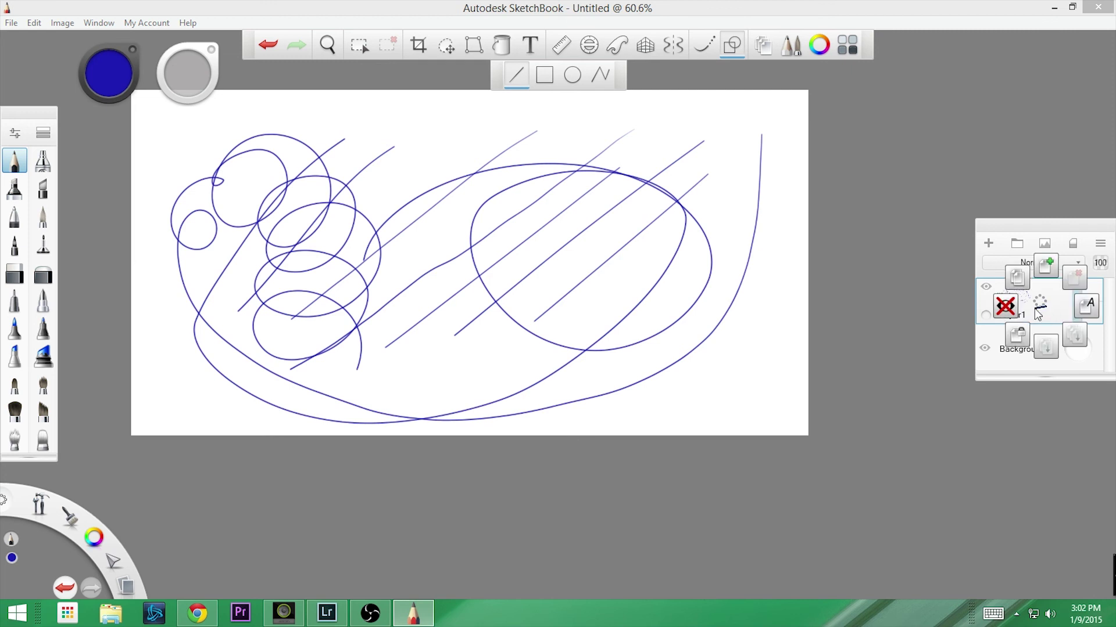
{"action": "mouse_move", "coordinate": [1032, 314]}
{"action": "left_mouse_down"}
{"action": "mouse_move", "coordinate": [1014, 306]}
{"action": "mouse_move", "coordinate": [1043, 302]}
{"action": "mouse_move", "coordinate": [1057, 273]}
{"action": "mouse_move", "coordinate": [1084, 292]}
{"action": "mouse_move", "coordinate": [1072, 335]}
{"action": "mouse_move", "coordinate": [1046, 343]}
{"action": "mouse_move", "coordinate": [1013, 310]}
{"action": "mouse_move", "coordinate": [1059, 272]}
{"action": "mouse_move", "coordinate": [1079, 303]}
{"action": "mouse_move", "coordinate": [1069, 332]}
{"action": "mouse_move", "coordinate": [1022, 276]}
{"action": "mouse_move", "coordinate": [1044, 268]}
{"action": "mouse_move", "coordinate": [1075, 307]}
{"action": "mouse_move", "coordinate": [1063, 340]}
{"action": "mouse_move", "coordinate": [1021, 327]}
{"action": "mouse_move", "coordinate": [1022, 276]}
{"action": "mouse_move", "coordinate": [1046, 265]}
{"action": "mouse_move", "coordinate": [1072, 278]}
{"action": "mouse_move", "coordinate": [1084, 318]}
{"action": "mouse_move", "coordinate": [1040, 343]}
{"action": "mouse_move", "coordinate": [1002, 305]}
{"action": "left_mouse_up"}
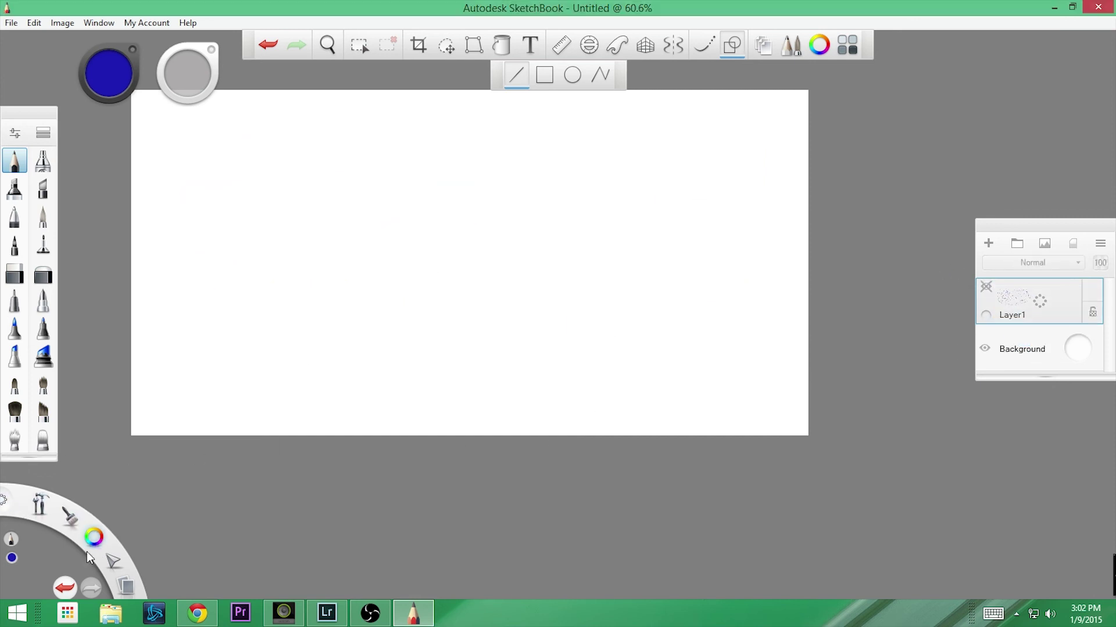
Check the lagoon's brush menu, then set the selection tool to rectangular selection.
{"action": "left_click", "coordinate": [70, 519]}
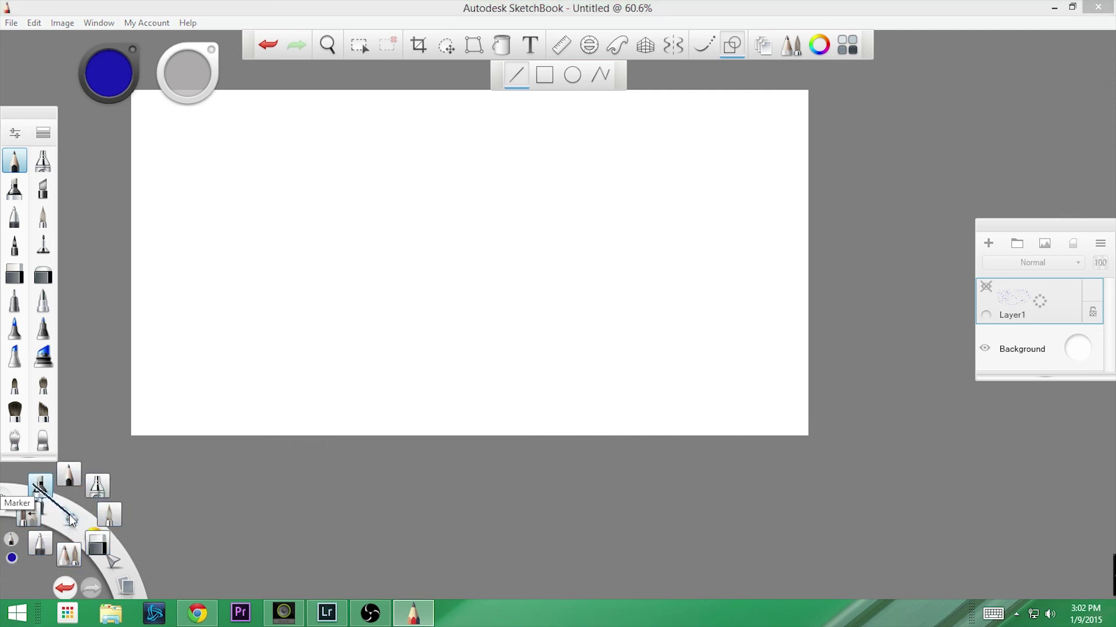
{"action": "left_click", "coordinate": [110, 550]}
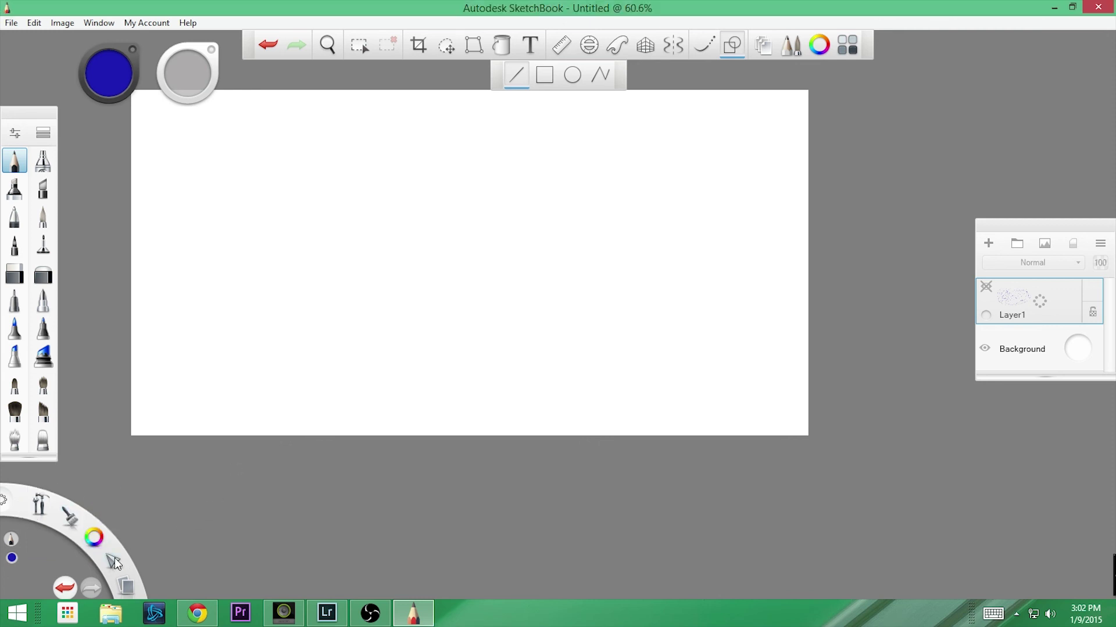
{"action": "left_click", "coordinate": [113, 560]}
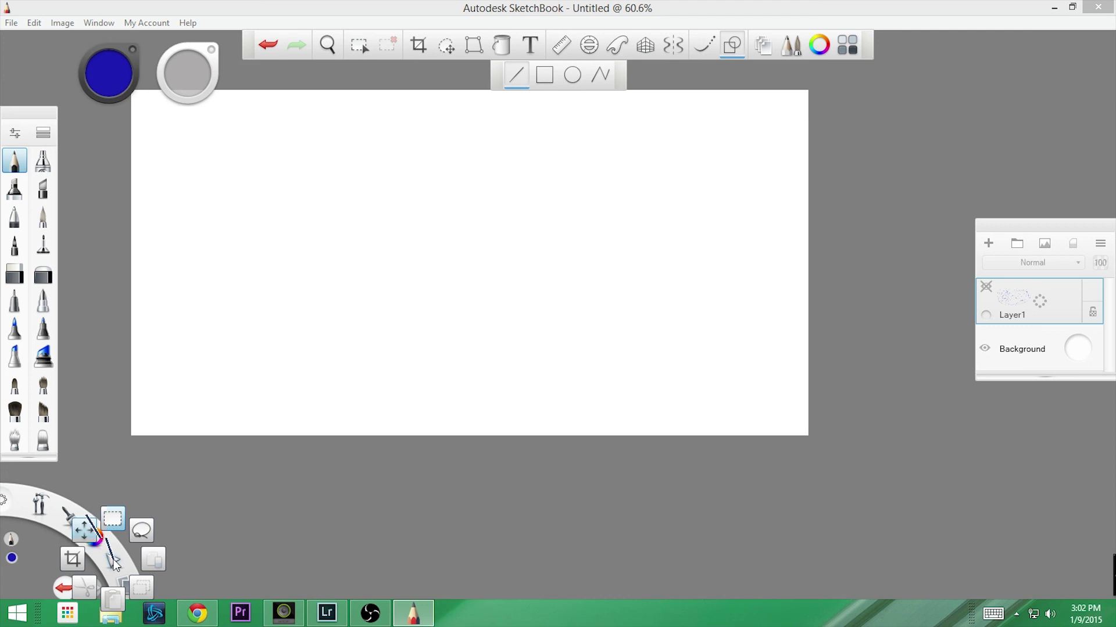
{"action": "left_click", "coordinate": [114, 563]}
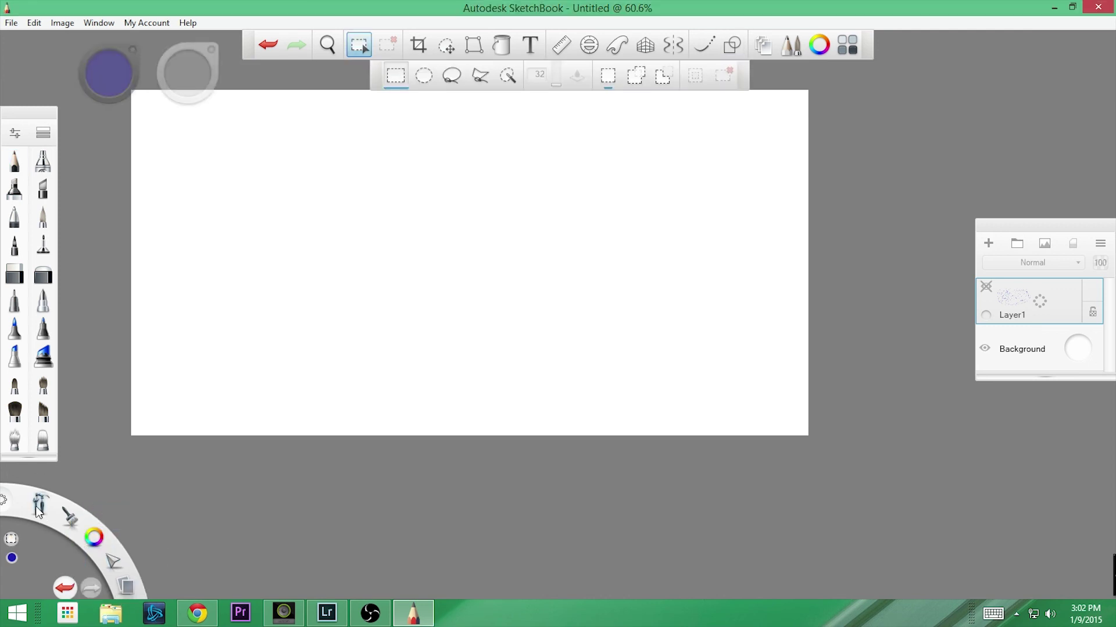
Check the lagoon's view menu without zooming, then choose the soft Airbrush.
{"action": "left_click", "coordinate": [38, 508]}
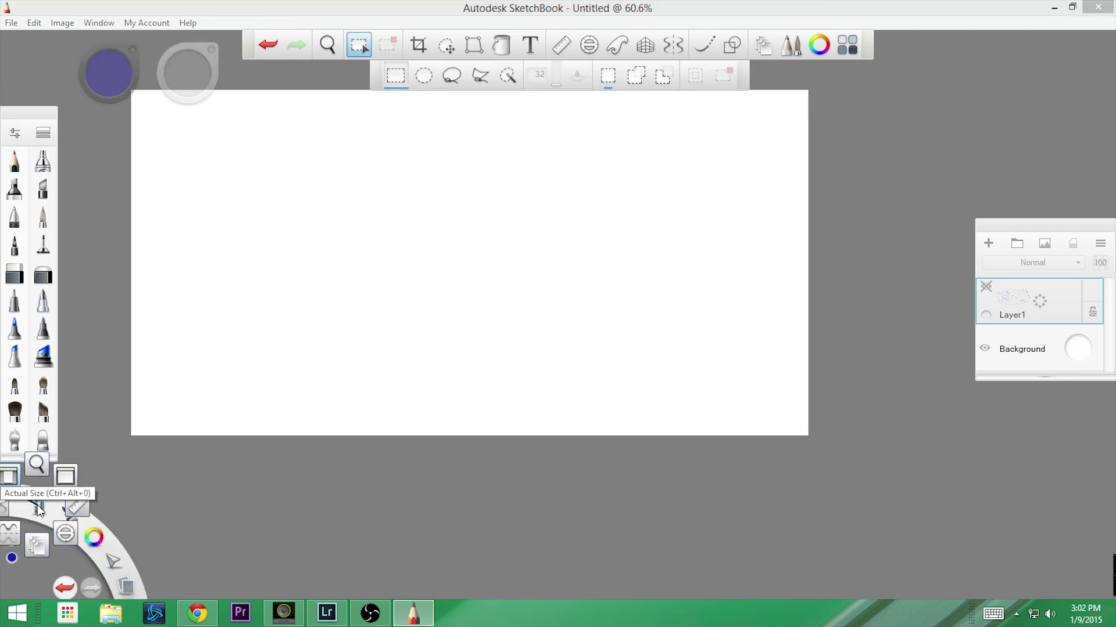
{"action": "left_click", "coordinate": [277, 485]}
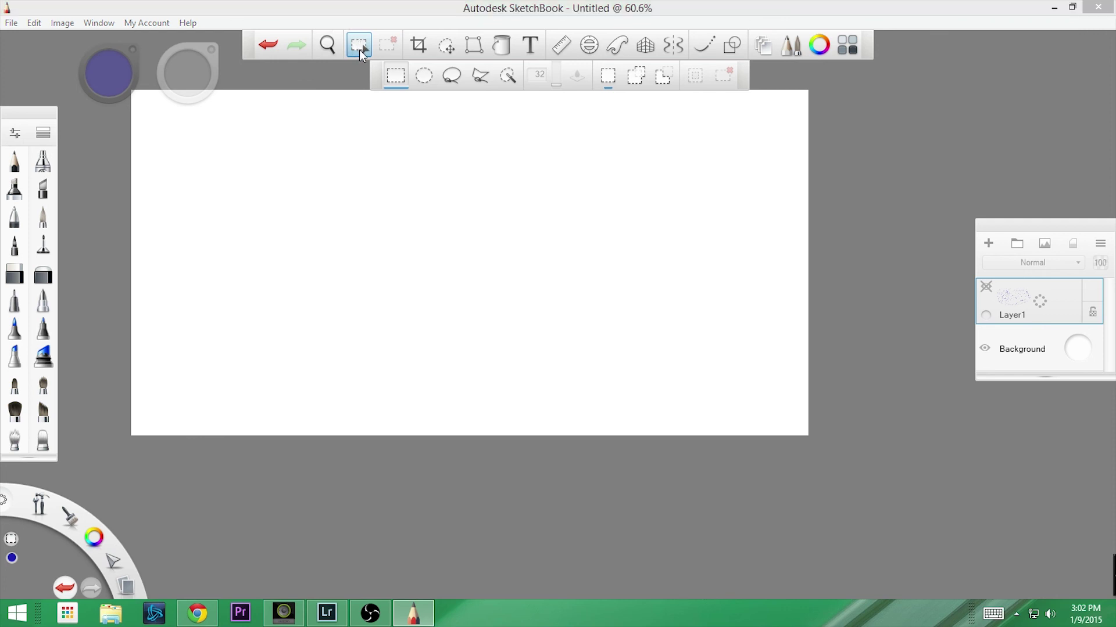
{"action": "left_click", "coordinate": [17, 163]}
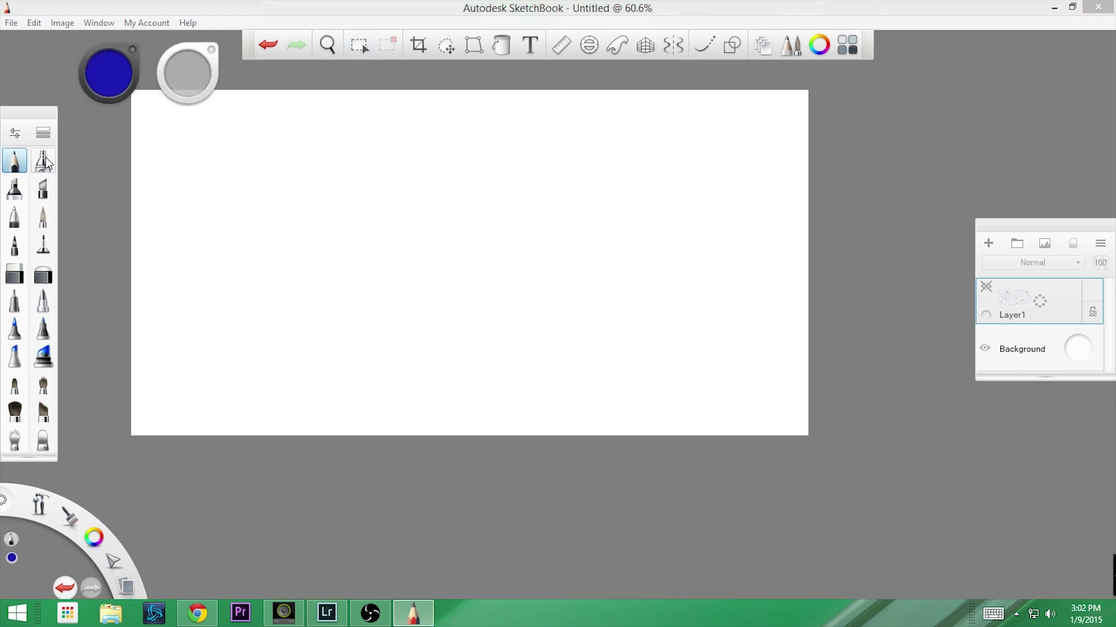
{"action": "left_click", "coordinate": [42, 161]}
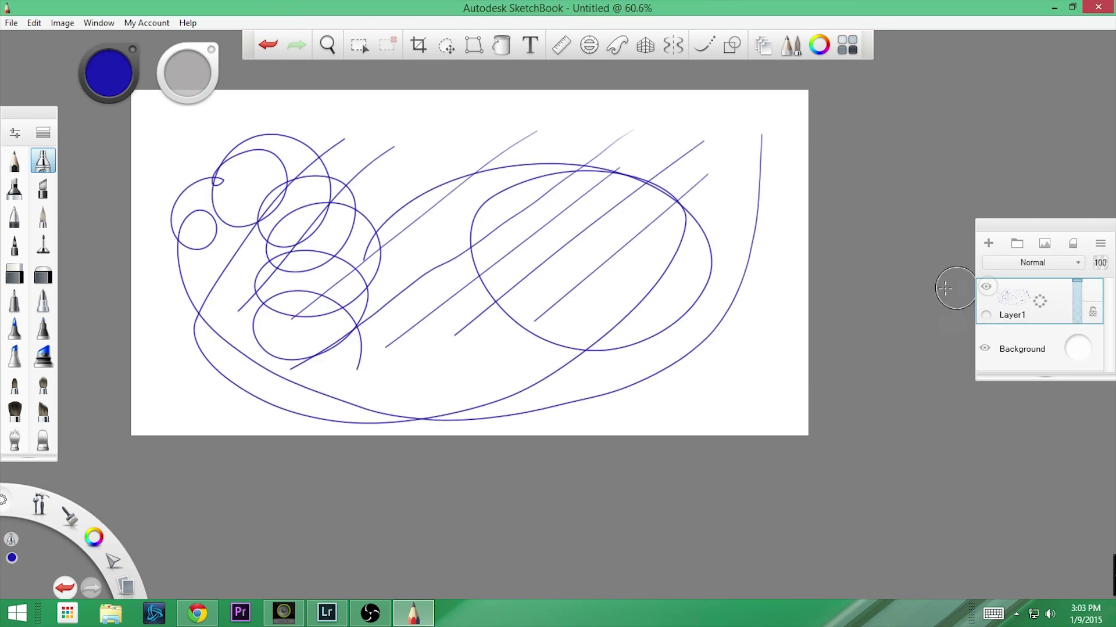
Clear Layer1, paint a soft lavender airbrush curve, then clear it again.
{"action": "left_click", "coordinate": [1100, 244]}
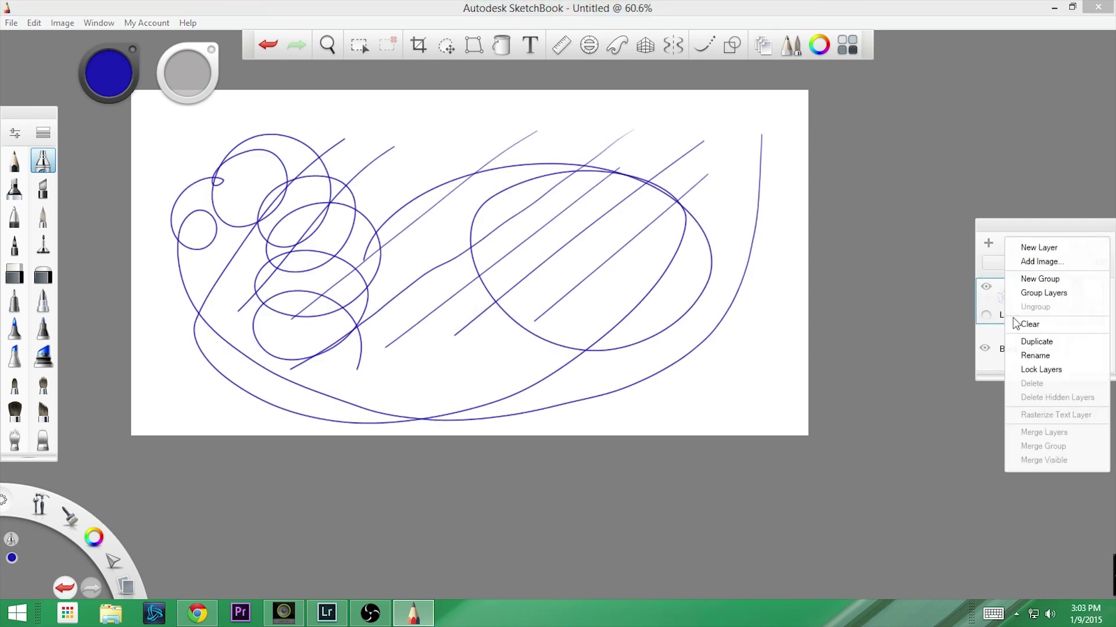
{"action": "left_click", "coordinate": [1025, 324]}
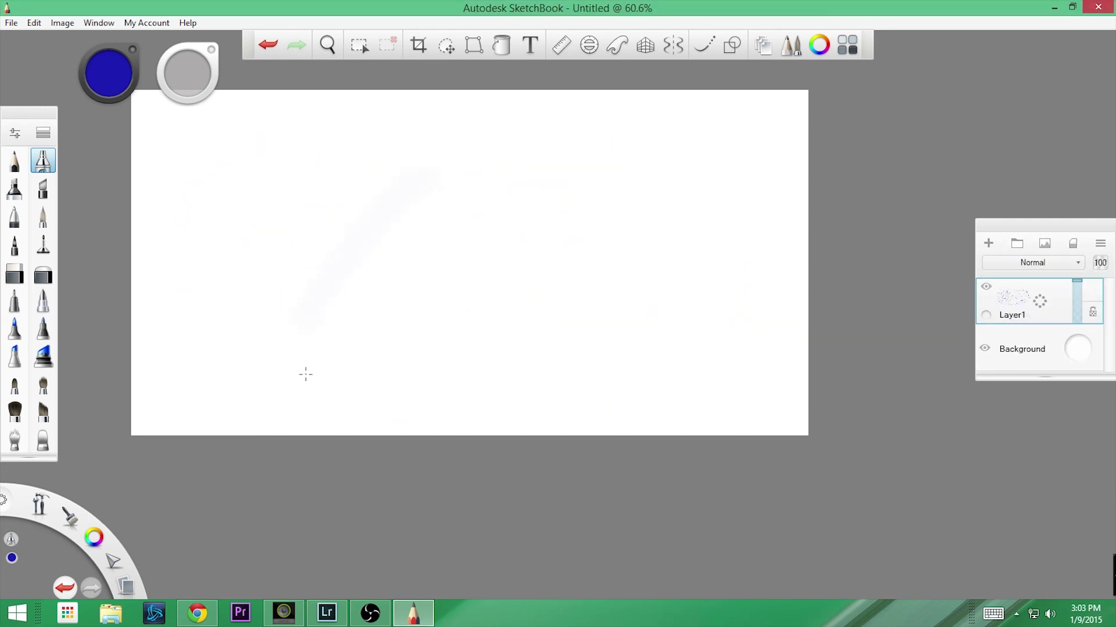
{"action": "mouse_move", "coordinate": [305, 375]}
{"action": "left_mouse_down"}
{"action": "mouse_move", "coordinate": [331, 319]}
{"action": "mouse_move", "coordinate": [441, 249]}
{"action": "mouse_move", "coordinate": [448, 211]}
{"action": "mouse_move", "coordinate": [399, 208]}
{"action": "mouse_move", "coordinate": [371, 299]}
{"action": "mouse_move", "coordinate": [343, 334]}
{"action": "mouse_move", "coordinate": [369, 400]}
{"action": "mouse_move", "coordinate": [477, 242]}
{"action": "left_mouse_up"}
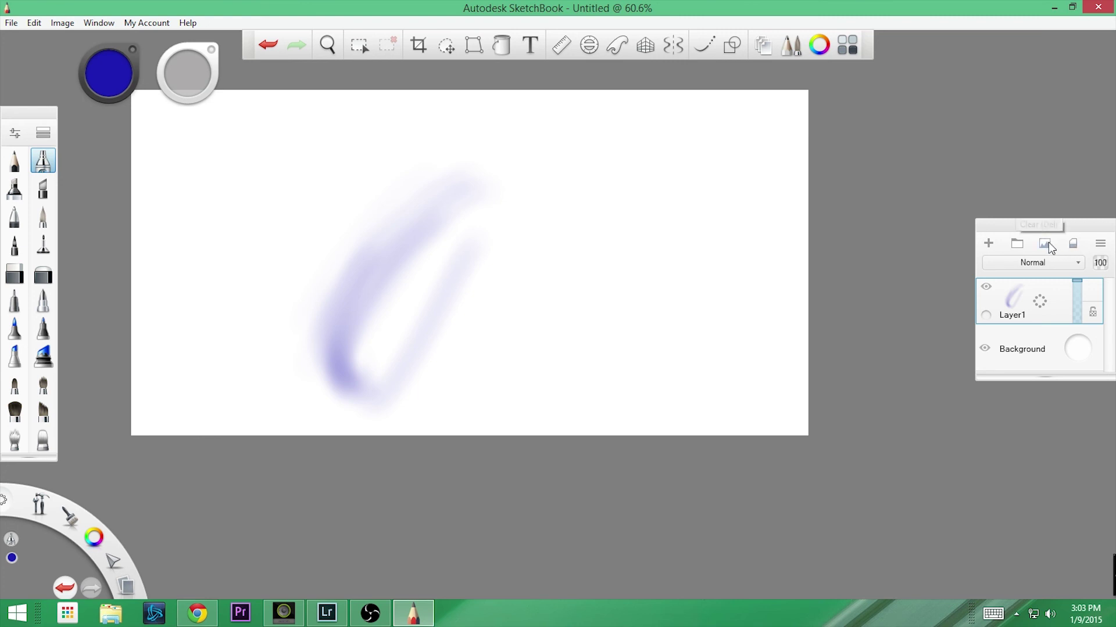
{"action": "left_click", "coordinate": [1074, 248]}
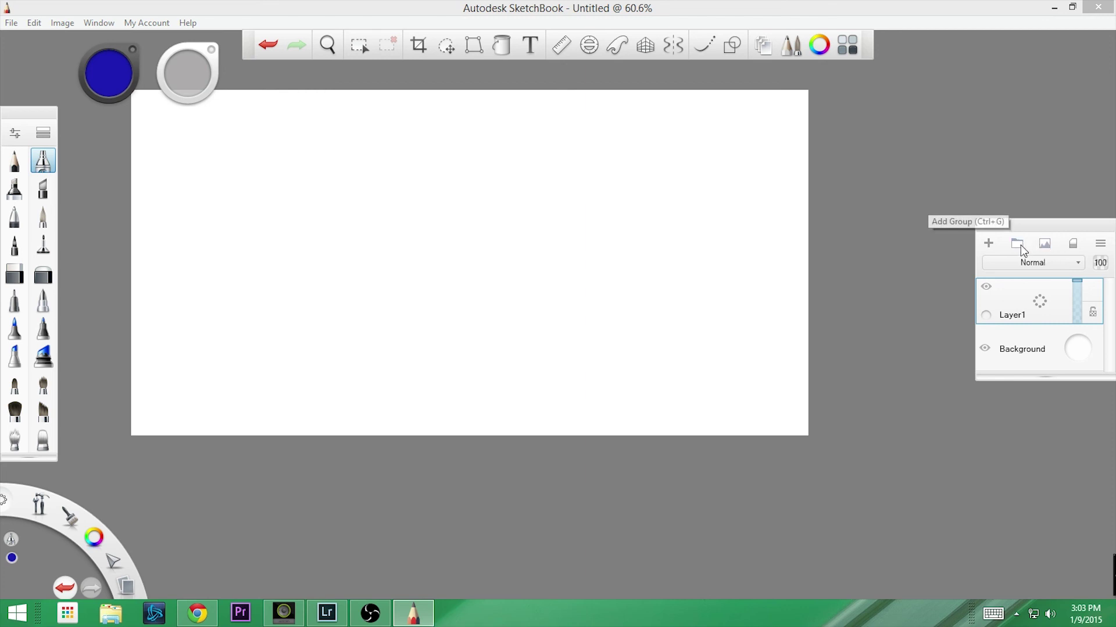
Check Layer1's blend modes, keeping Normal, and toggle the brush palette and colour picker.
{"action": "left_click", "coordinate": [1071, 264]}
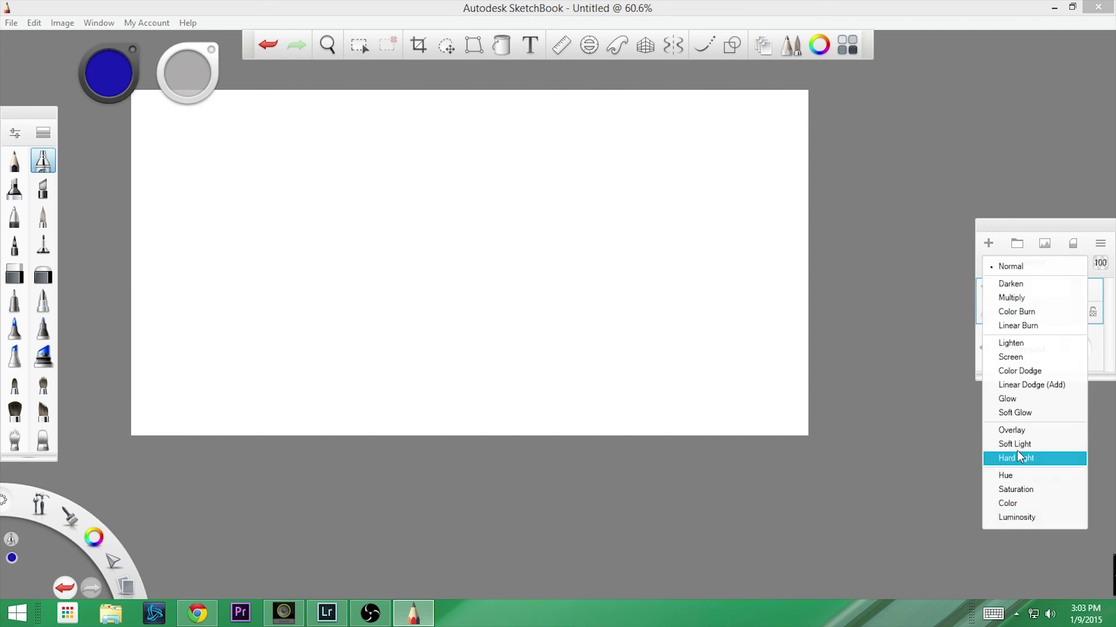
{"action": "left_click", "coordinate": [904, 242]}
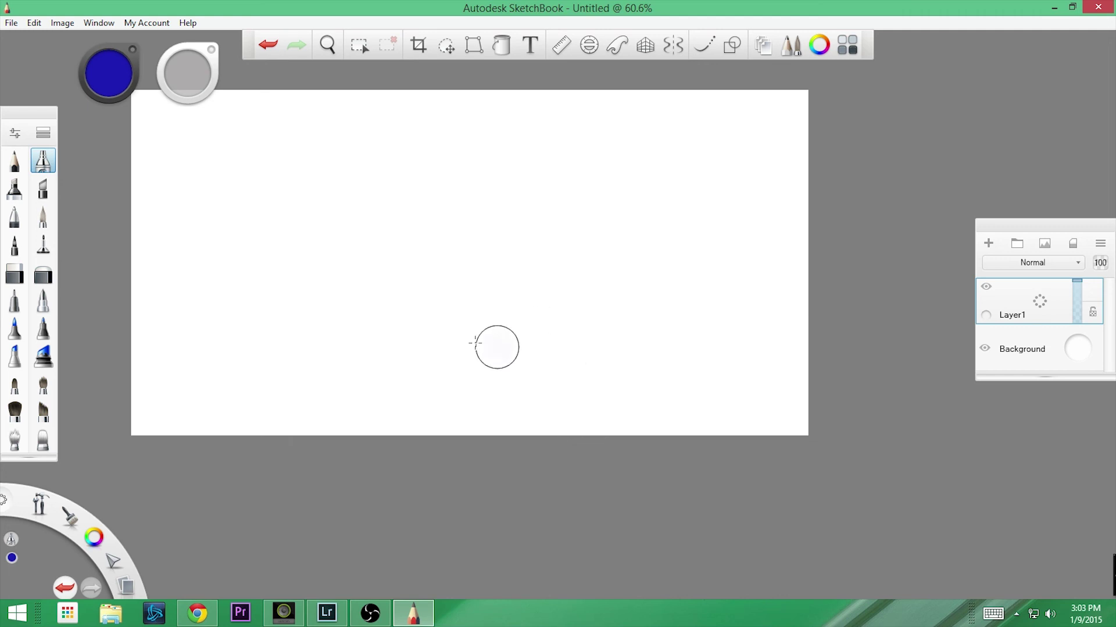
{"action": "left_click", "coordinate": [11, 540]}
{"action": "left_click", "coordinate": [13, 538]}
{"action": "left_click", "coordinate": [12, 558]}
{"action": "left_click", "coordinate": [12, 558]}
Undo three times to bring back the lavender airbrush curve.
{"action": "left_click", "coordinate": [64, 588]}
{"action": "left_click", "coordinate": [65, 588]}
{"action": "left_click", "coordinate": [65, 588]}
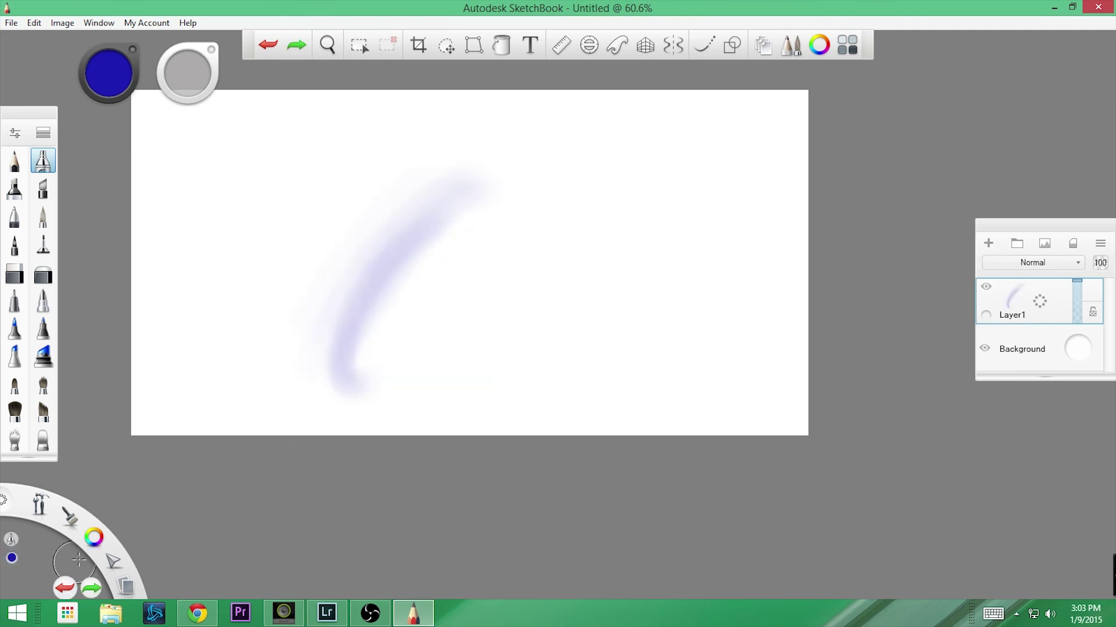
{"action": "left_click_drag", "start_coordinate": [132, 583], "coordinate": [129, 584]}
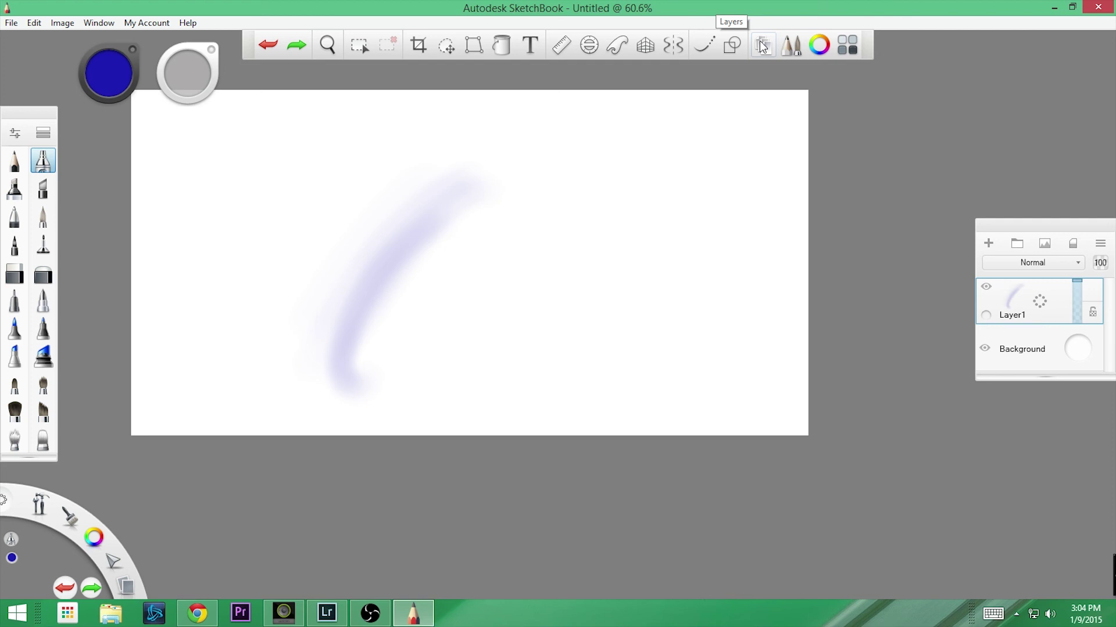
{"action": "left_click", "coordinate": [15, 134]}
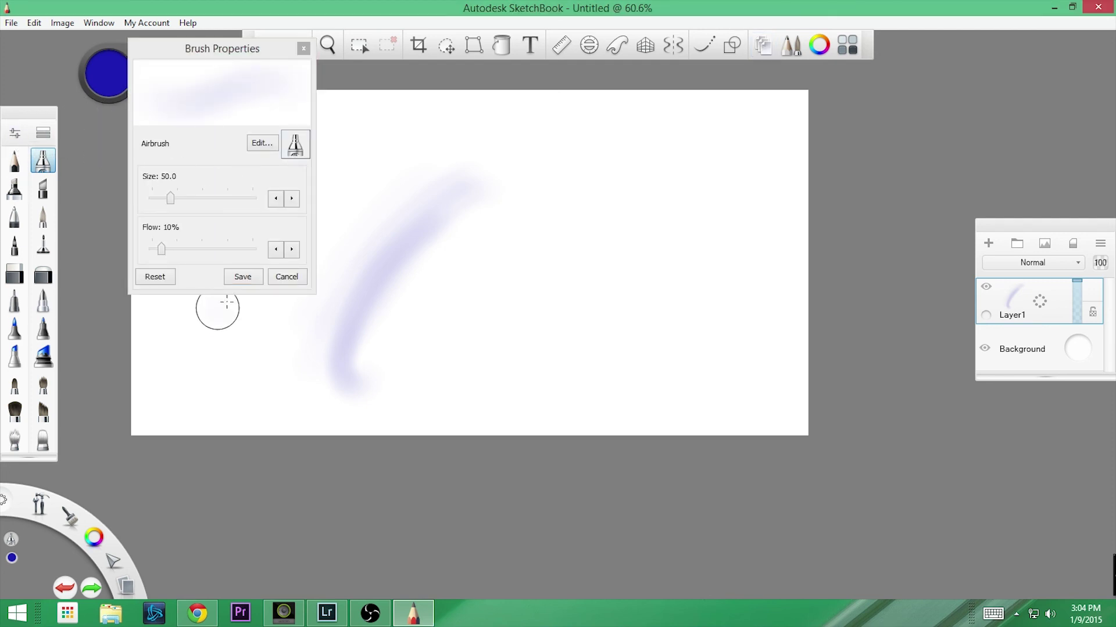
Save the brush settings, switch to the Pencil, and draw thin arcs around the airbrush curve.
{"action": "left_click", "coordinate": [243, 277]}
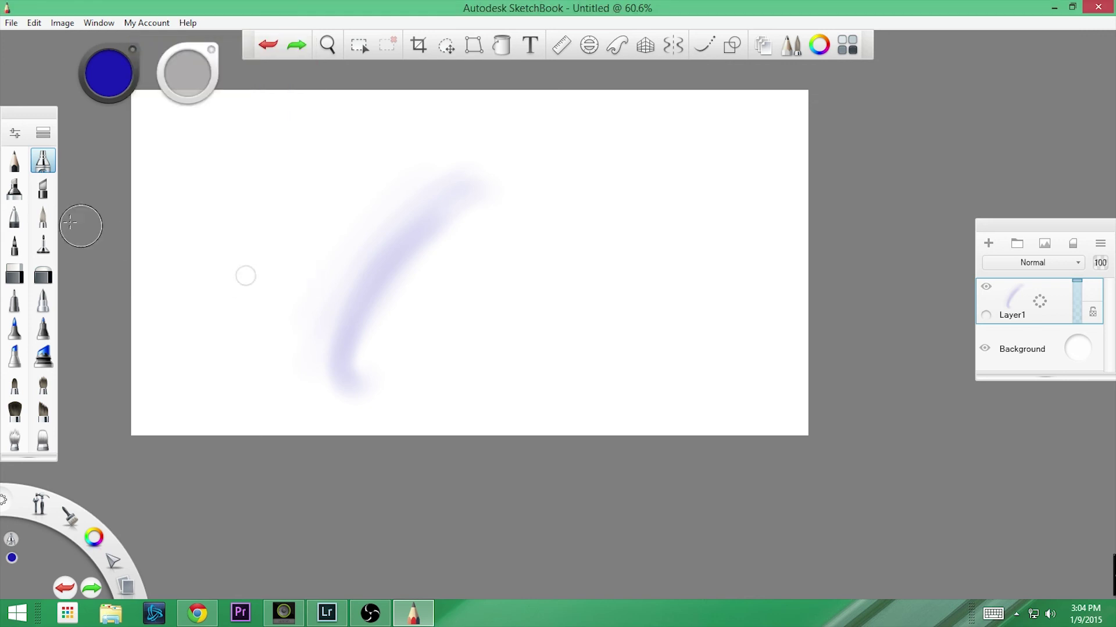
{"action": "left_click", "coordinate": [13, 163]}
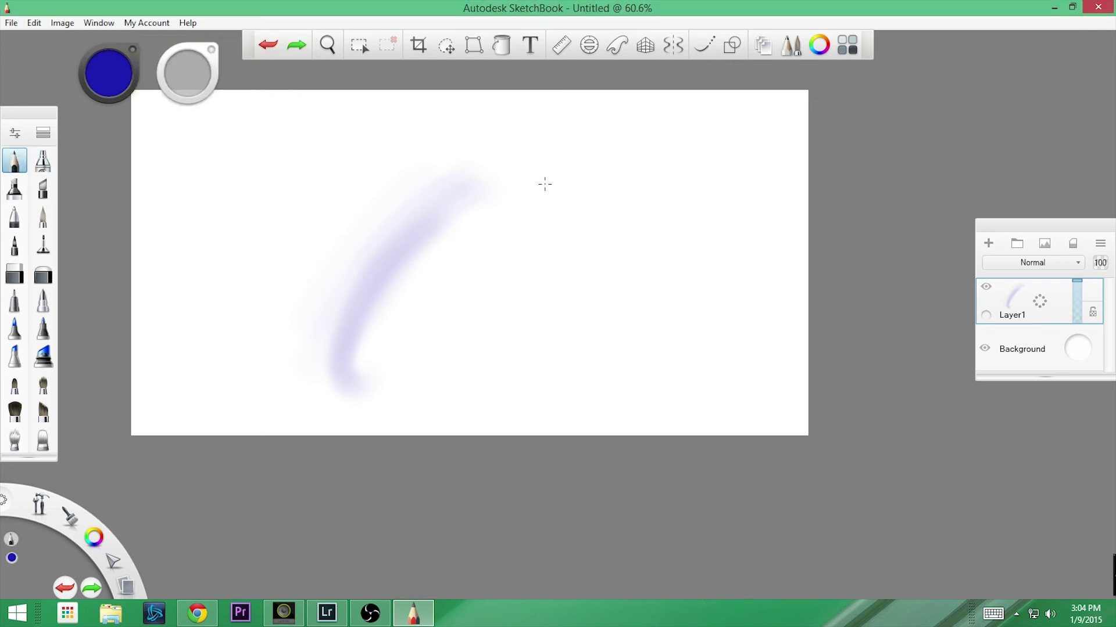
{"action": "left_click_drag", "start_coordinate": [544, 184], "coordinate": [458, 378]}
{"action": "mouse_move", "coordinate": [548, 213]}
{"action": "left_mouse_down"}
{"action": "mouse_move", "coordinate": [502, 409]}
{"action": "mouse_move", "coordinate": [549, 418]}
{"action": "left_mouse_up"}
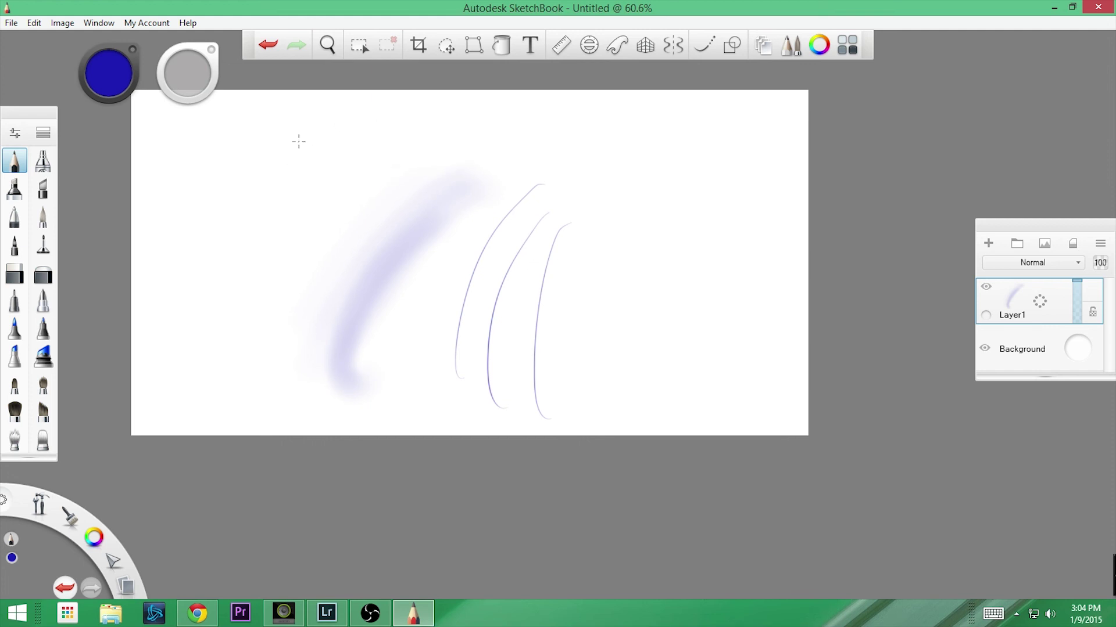
{"action": "mouse_move", "coordinate": [235, 295]}
{"action": "left_mouse_down"}
{"action": "mouse_move", "coordinate": [302, 146]}
{"action": "mouse_move", "coordinate": [272, 370]}
{"action": "left_mouse_up"}
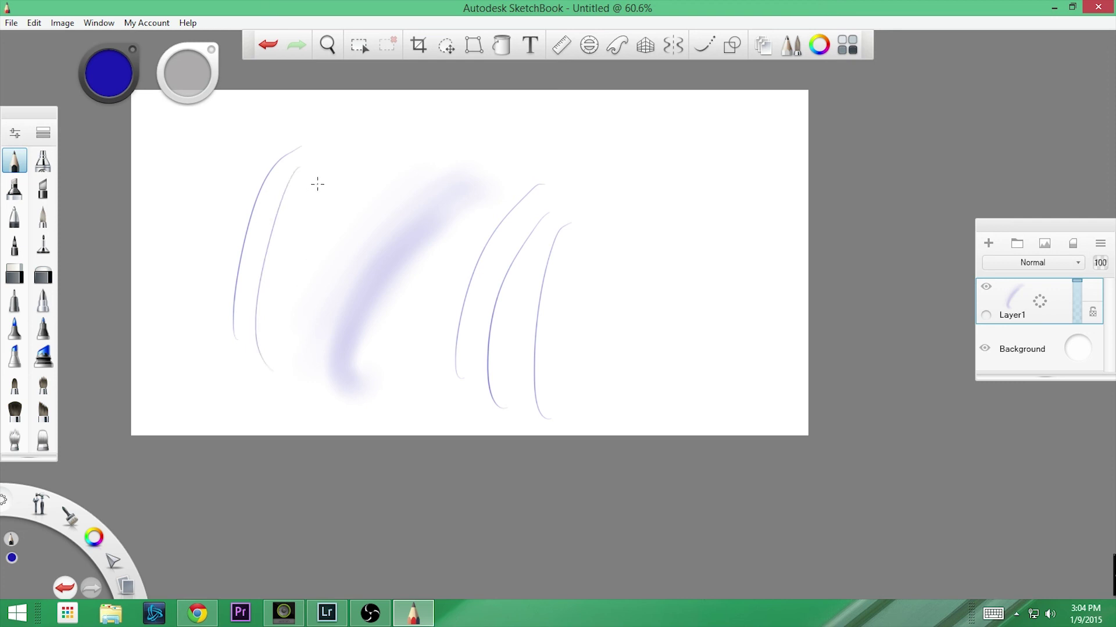
Add more curved pencil strokes, then draw a smooth looping line with Steady Stroke at 40.
{"action": "mouse_move", "coordinate": [609, 157]}
{"action": "left_mouse_down"}
{"action": "mouse_move", "coordinate": [684, 283]}
{"action": "mouse_move", "coordinate": [648, 414]}
{"action": "left_mouse_up"}
{"action": "left_click_drag", "start_coordinate": [676, 173], "coordinate": [691, 401]}
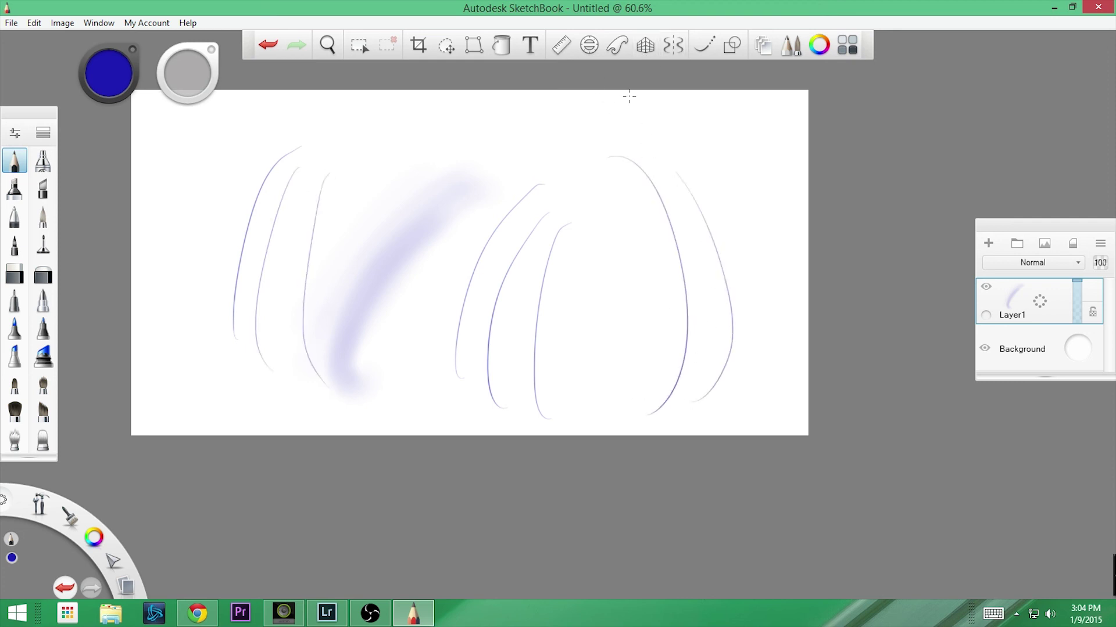
{"action": "mouse_move", "coordinate": [621, 102]}
{"action": "left_mouse_down"}
{"action": "mouse_move", "coordinate": [567, 152]}
{"action": "mouse_move", "coordinate": [574, 274]}
{"action": "left_mouse_up"}
{"action": "left_click", "coordinate": [704, 44]}
{"action": "mouse_move", "coordinate": [439, 156]}
{"action": "left_mouse_down"}
{"action": "mouse_move", "coordinate": [490, 126]}
{"action": "mouse_move", "coordinate": [418, 334]}
{"action": "mouse_move", "coordinate": [340, 262]}
{"action": "mouse_move", "coordinate": [464, 224]}
{"action": "mouse_move", "coordinate": [337, 140]}
{"action": "mouse_move", "coordinate": [244, 149]}
{"action": "mouse_move", "coordinate": [200, 326]}
{"action": "mouse_move", "coordinate": [268, 395]}
{"action": "mouse_move", "coordinate": [445, 401]}
{"action": "mouse_move", "coordinate": [537, 186]}
{"action": "mouse_move", "coordinate": [406, 111]}
{"action": "mouse_move", "coordinate": [174, 125]}
{"action": "mouse_move", "coordinate": [161, 270]}
{"action": "mouse_move", "coordinate": [192, 409]}
{"action": "mouse_move", "coordinate": [406, 425]}
{"action": "mouse_move", "coordinate": [525, 417]}
{"action": "mouse_move", "coordinate": [628, 325]}
{"action": "mouse_move", "coordinate": [636, 198]}
{"action": "mouse_move", "coordinate": [744, 151]}
{"action": "mouse_move", "coordinate": [765, 311]}
{"action": "mouse_move", "coordinate": [343, 377]}
{"action": "mouse_move", "coordinate": [214, 293]}
{"action": "left_mouse_up"}
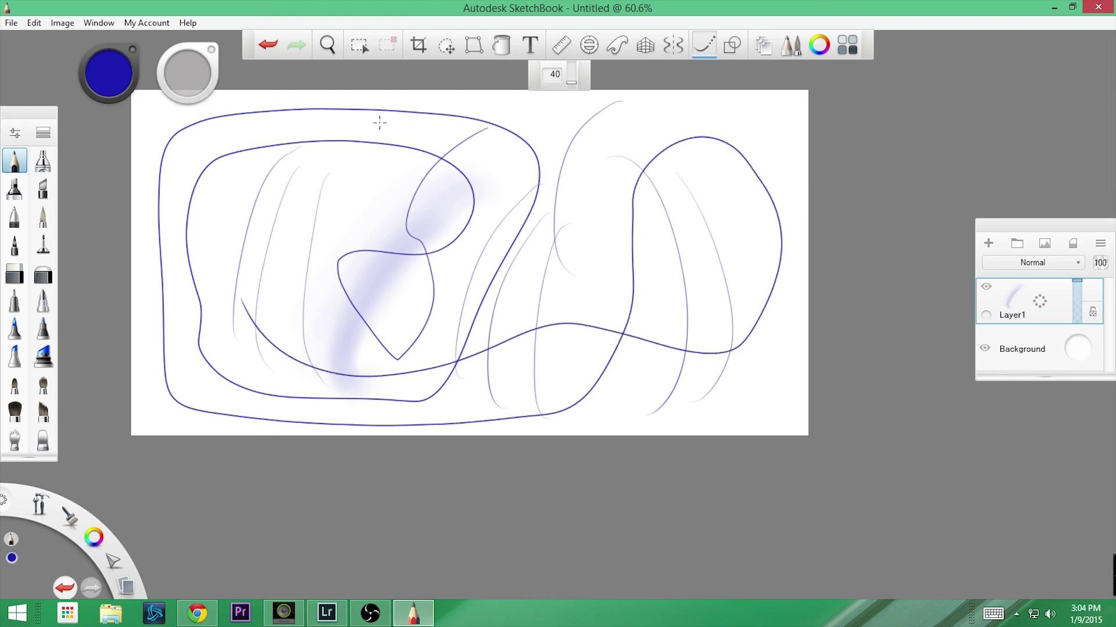